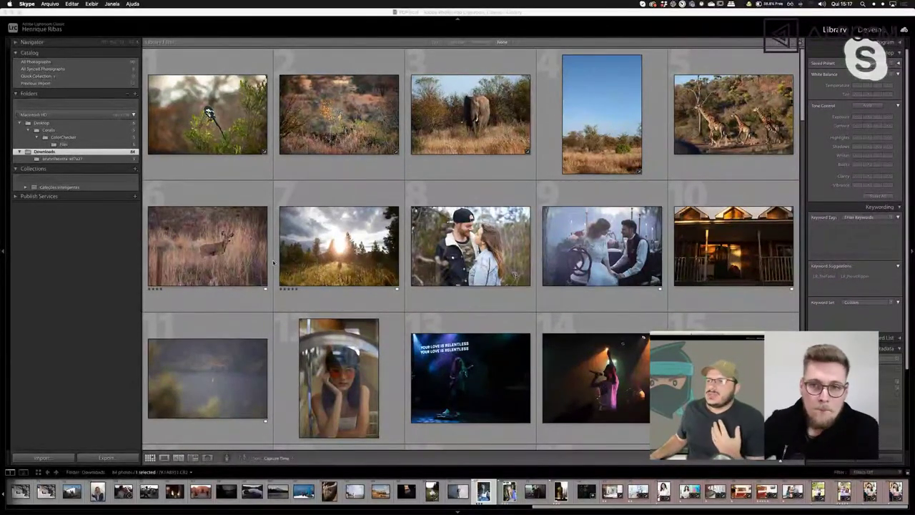
Step: Browse the photo thumbnails in the Downloads folder for example images with distracting elements near their edges
{"action": "scroll", "coordinate": [273, 262], "scroll_direction": "down", "scroll_amount": 3}
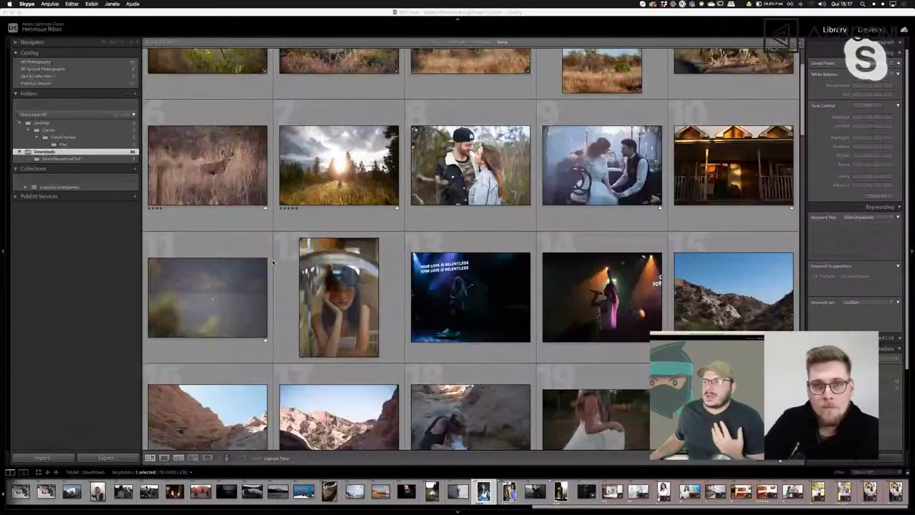
{"action": "scroll", "coordinate": [273, 263], "scroll_direction": "down", "scroll_amount": 2}
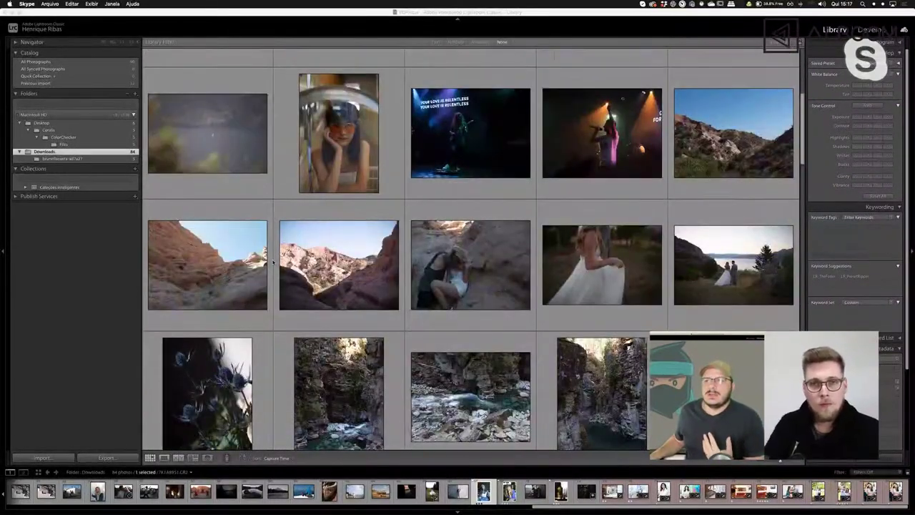
{"action": "scroll", "coordinate": [273, 263], "scroll_direction": "down", "scroll_amount": 2}
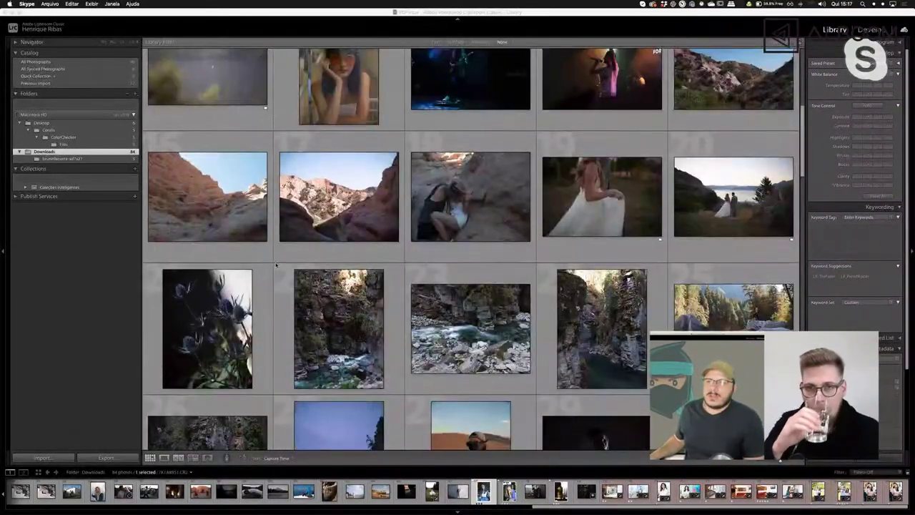
{"action": "scroll", "coordinate": [274, 263], "scroll_direction": "down", "scroll_amount": 3}
{"action": "scroll", "coordinate": [276, 265], "scroll_direction": "up", "scroll_amount": 10}
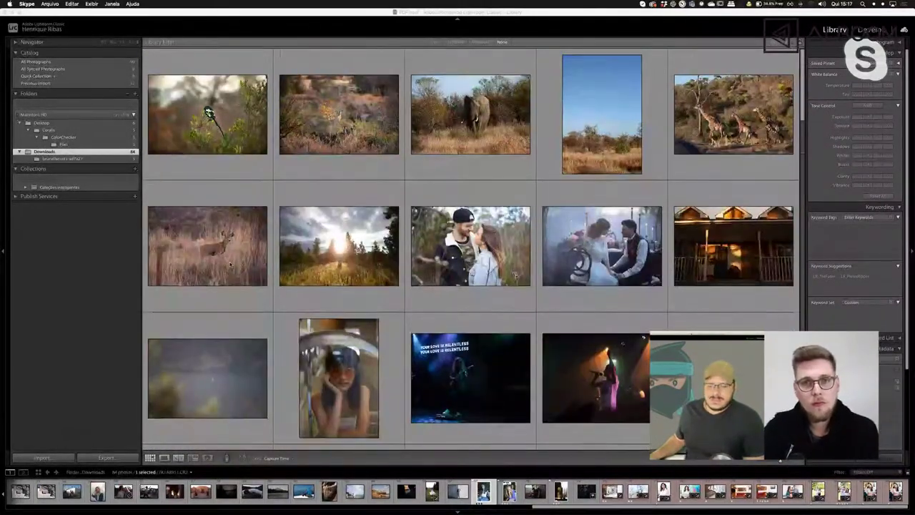
{"action": "left_click", "coordinate": [230, 264]}
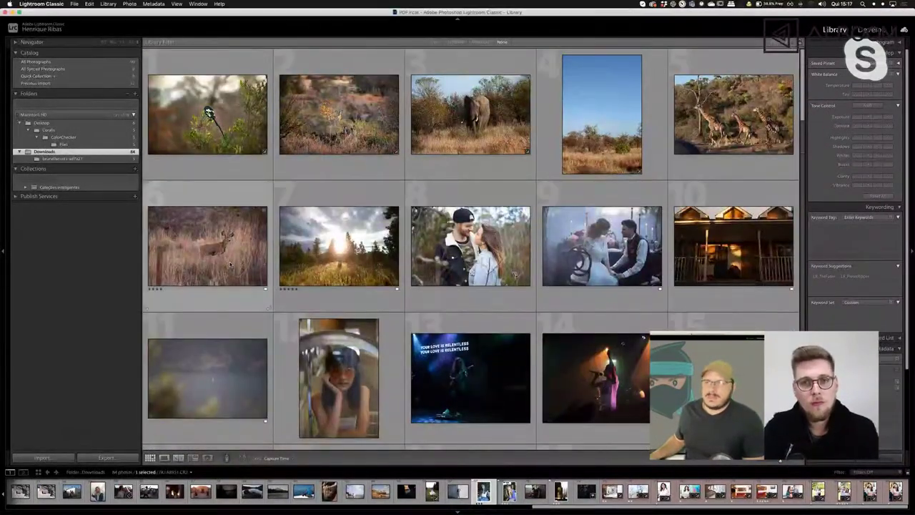
{"action": "key", "text": "e"}
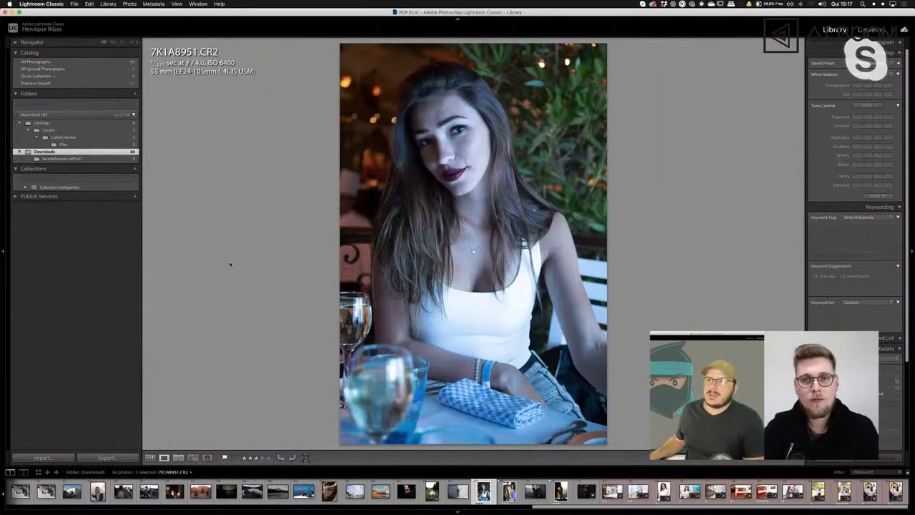
{"action": "key", "text": "g"}
{"action": "scroll", "coordinate": [232, 264], "scroll_direction": "down", "scroll_amount": 3}
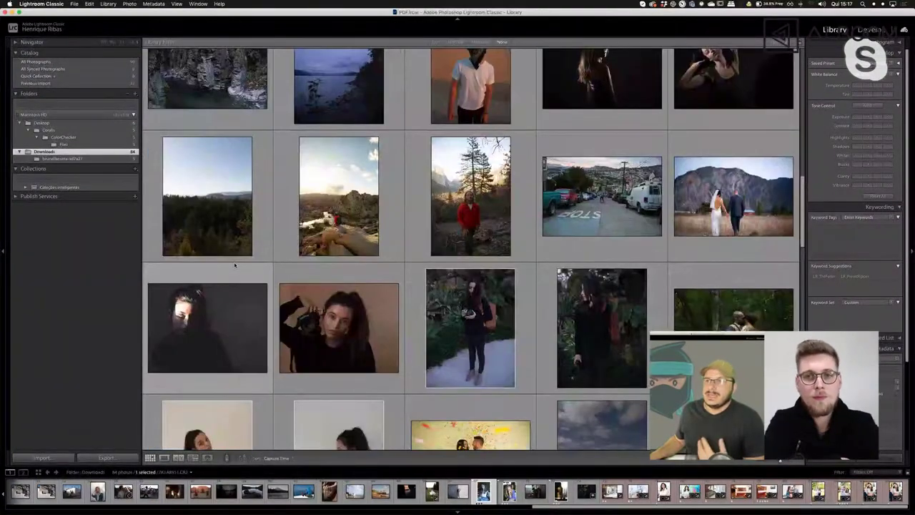
{"action": "scroll", "coordinate": [233, 265], "scroll_direction": "up", "scroll_amount": 6}
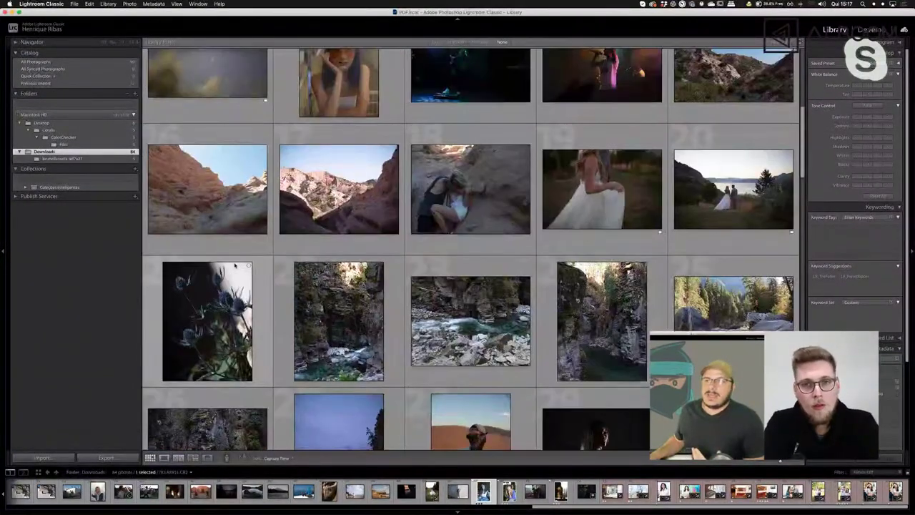
{"action": "scroll", "coordinate": [234, 265], "scroll_direction": "up", "scroll_amount": 2}
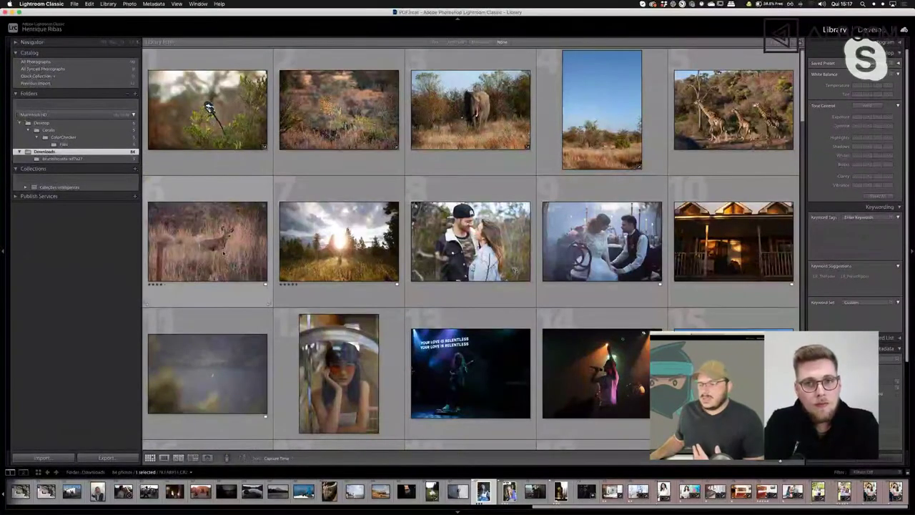
Step: Open the deer photo for developing and crop it in from the left edge to exclude the wooden post
{"action": "left_click", "coordinate": [223, 252]}
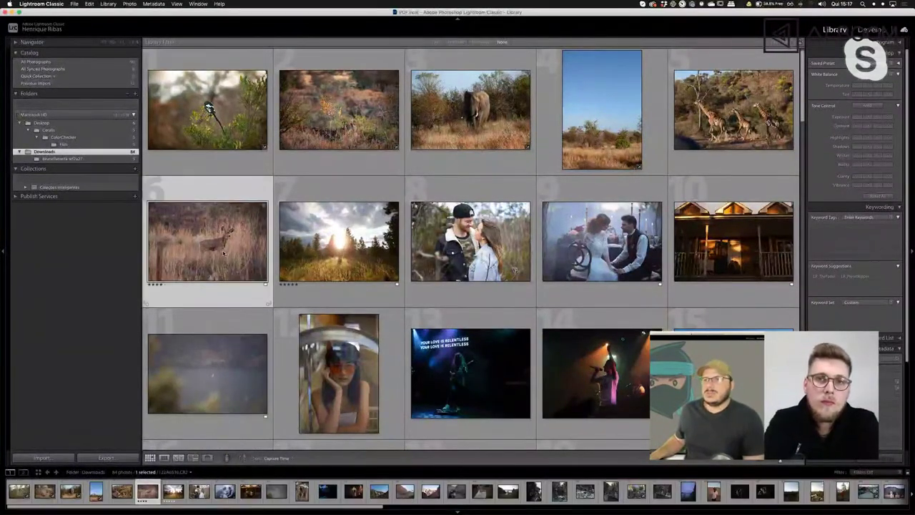
{"action": "double_click", "coordinate": [223, 253]}
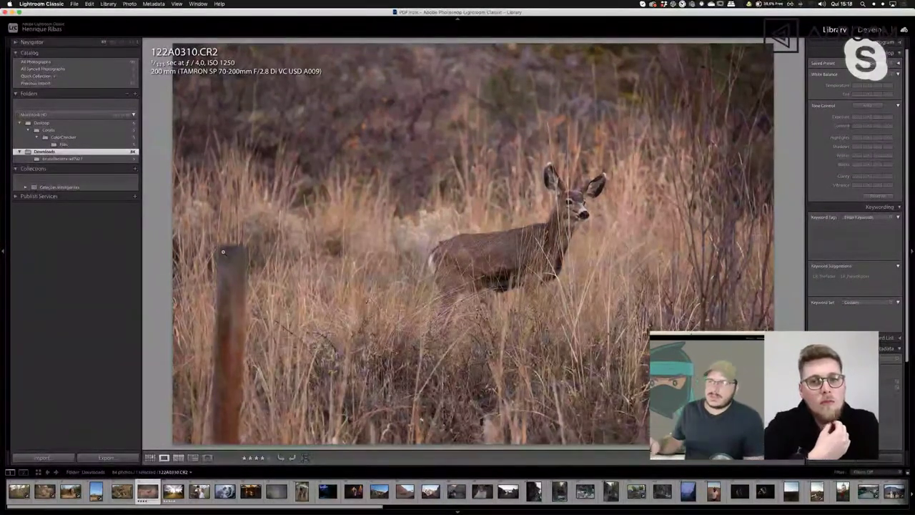
{"action": "key", "text": "d"}
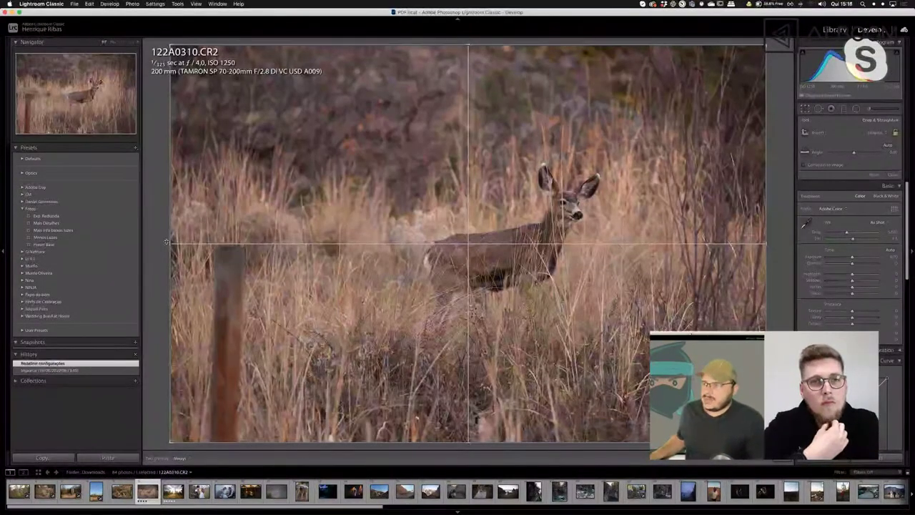
{"action": "left_click_drag", "start_coordinate": [167, 250], "coordinate": [205, 248]}
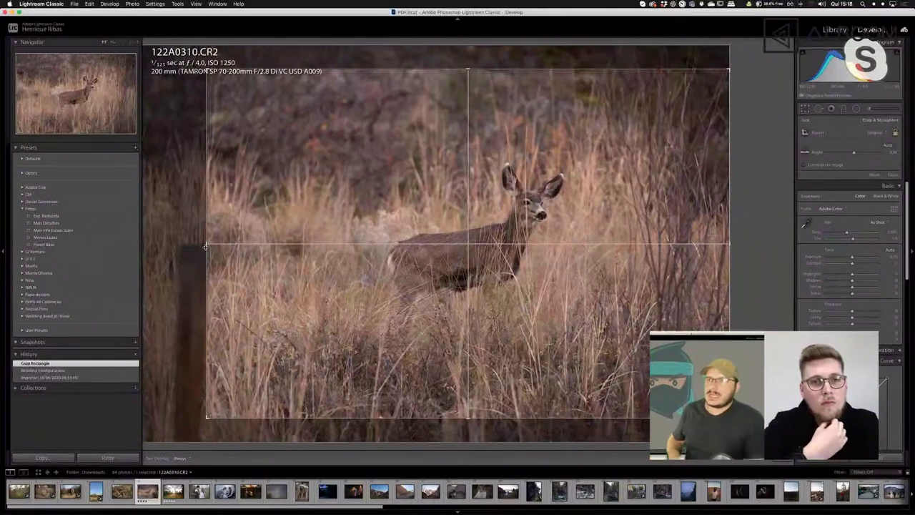
{"action": "key", "text": "Return"}
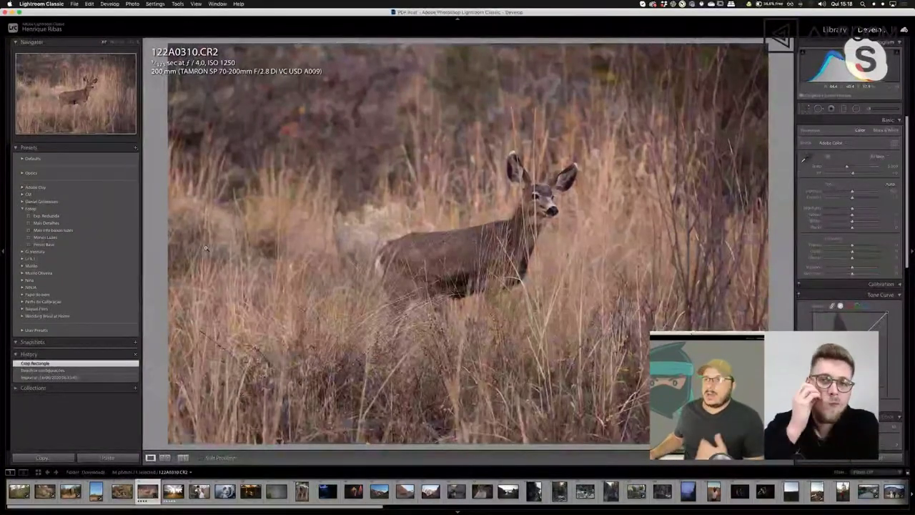
Step: Return to the thumbnail grid and open the photo of the embracing couple, DSC00472.ARW, for developing
{"action": "key", "text": "g"}
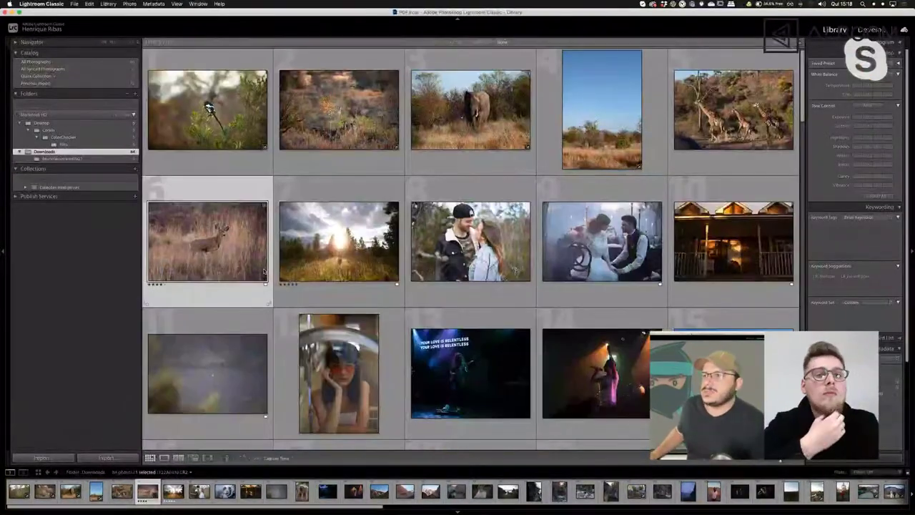
{"action": "left_click", "coordinate": [522, 255]}
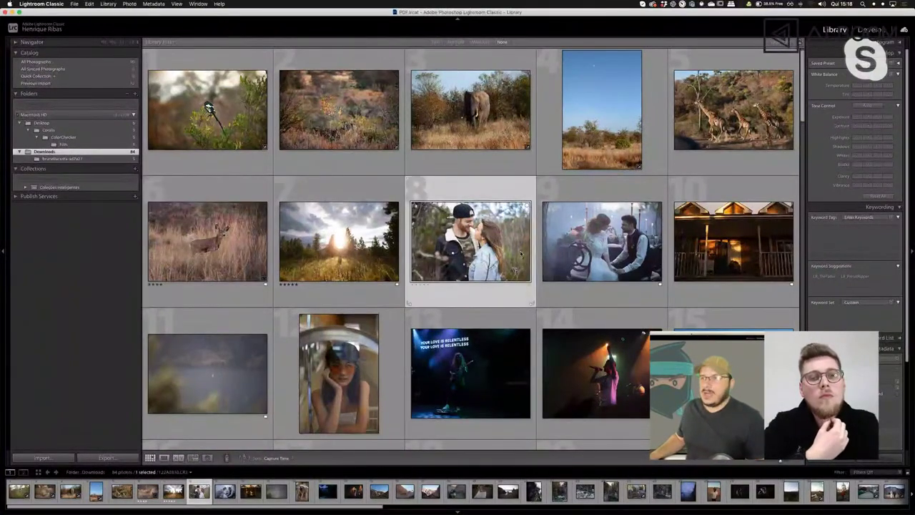
{"action": "key", "text": "d"}
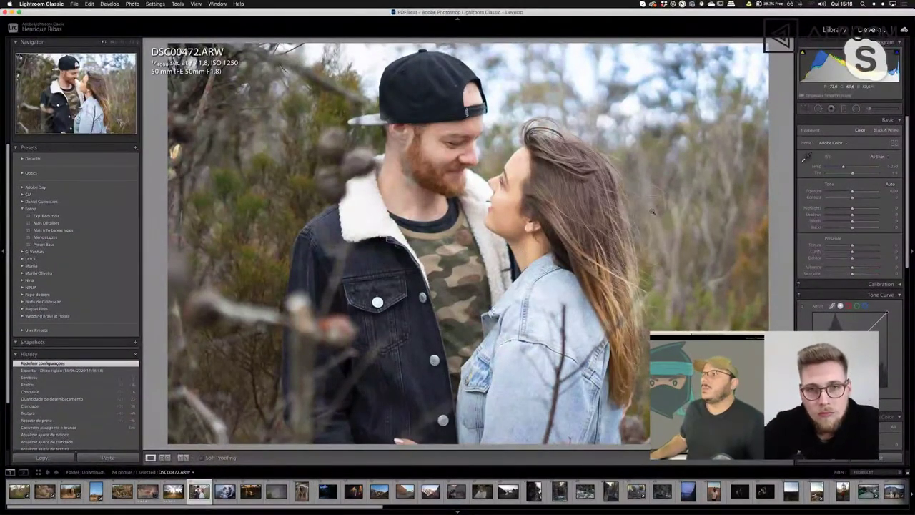
Step: Outline the distracting branches on the left side of the couple photo with thin dark Adjustment Brush strokes, using brush size 0.1
{"action": "key", "text": "k"}
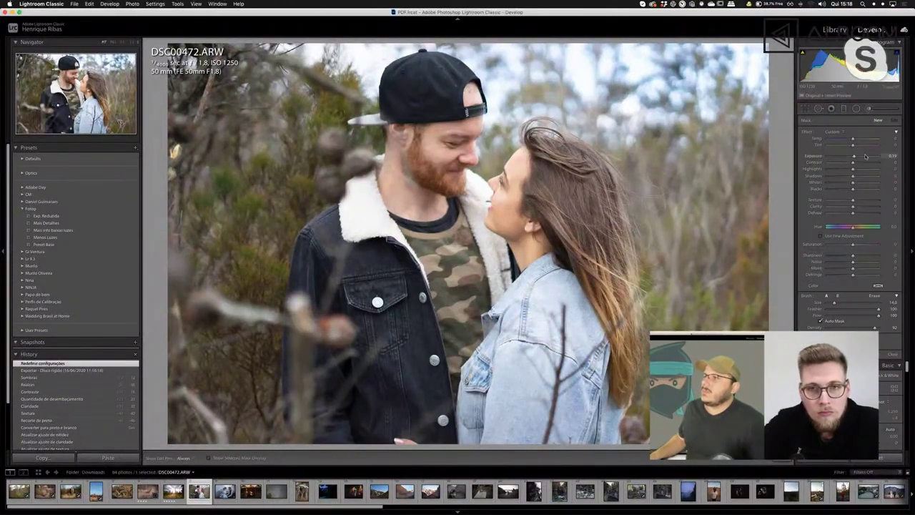
{"action": "key", "text": "bracketleft"}
{"action": "key", "text": "bracketleft"}
{"action": "key", "text": "bracketleft"}
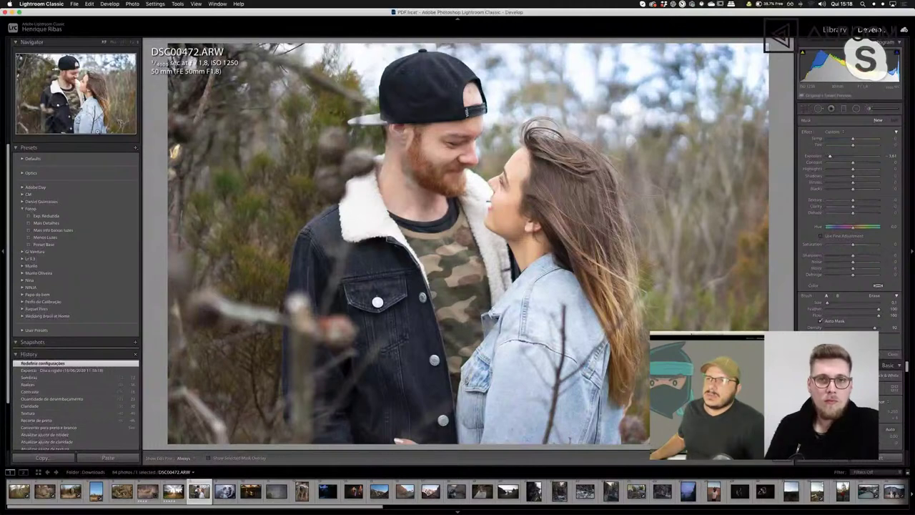
{"action": "mouse_move", "coordinate": [191, 143]}
{"action": "left_mouse_down"}
{"action": "mouse_move", "coordinate": [187, 201]}
{"action": "mouse_move", "coordinate": [204, 125]}
{"action": "mouse_move", "coordinate": [195, 175]}
{"action": "mouse_move", "coordinate": [169, 188]}
{"action": "left_mouse_up"}
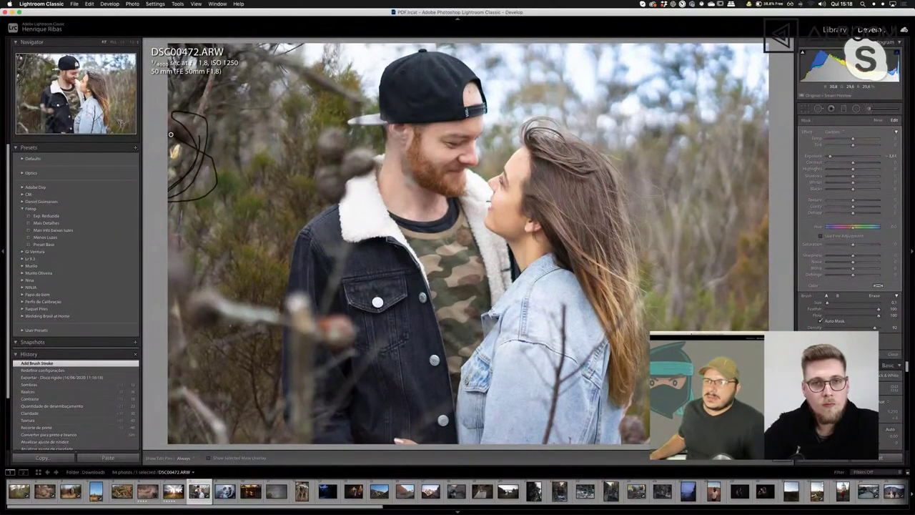
{"action": "left_click_drag", "start_coordinate": [179, 368], "coordinate": [240, 443]}
{"action": "left_click_drag", "start_coordinate": [179, 293], "coordinate": [173, 336]}
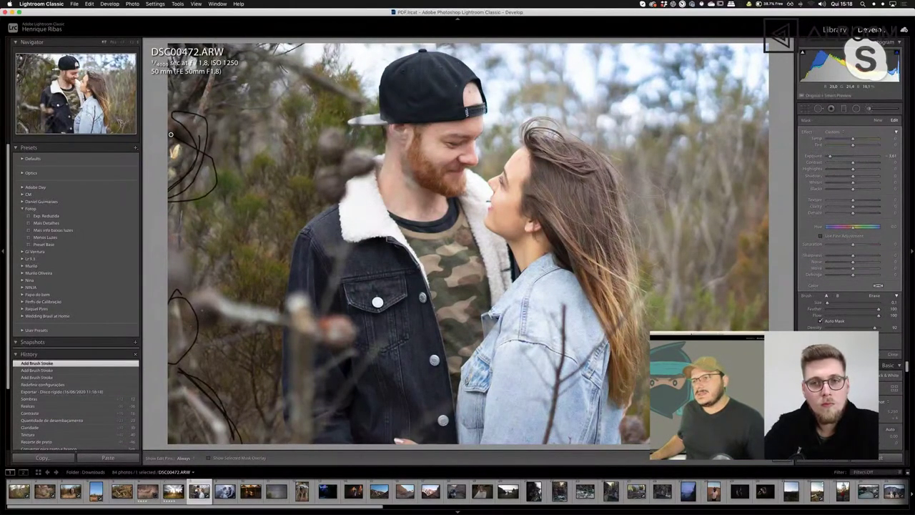
{"action": "mouse_move", "coordinate": [202, 312]}
{"action": "left_mouse_down"}
{"action": "mouse_move", "coordinate": [348, 335]}
{"action": "mouse_move", "coordinate": [224, 299]}
{"action": "left_mouse_up"}
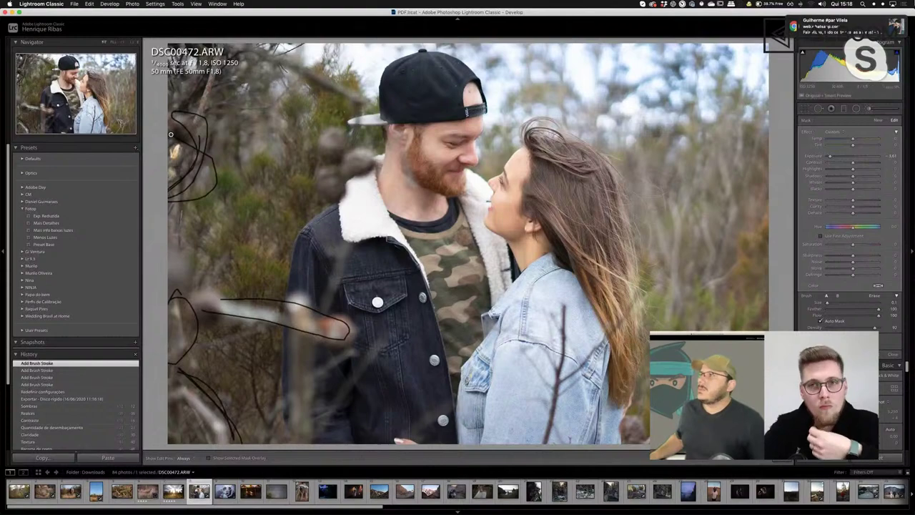
{"action": "left_click", "coordinate": [904, 5]}
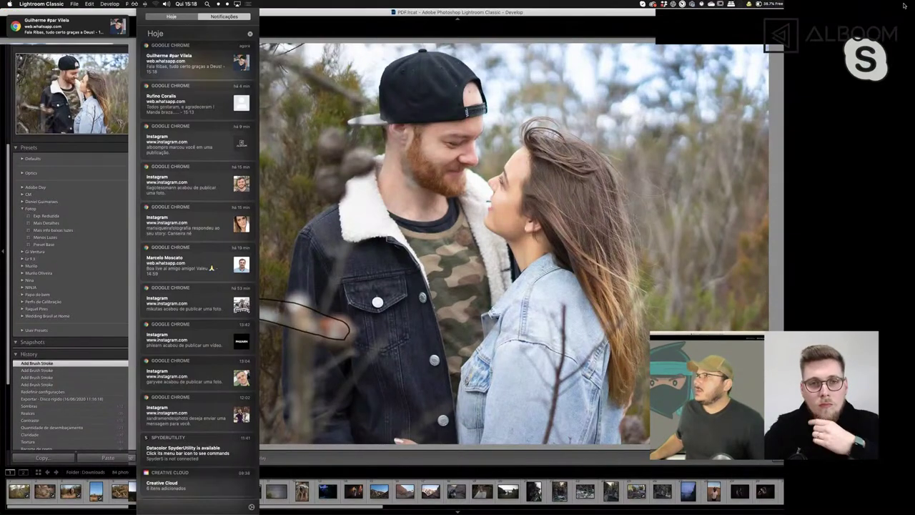
{"action": "left_click", "coordinate": [679, 43]}
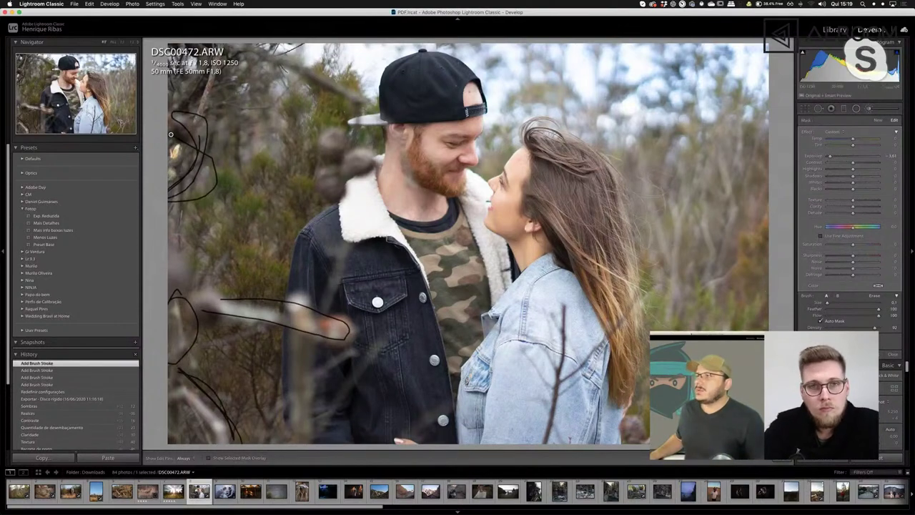
Step: Try a tighter crop around the couple to cut away the edge branches, and reset the crop
{"action": "key", "text": "r"}
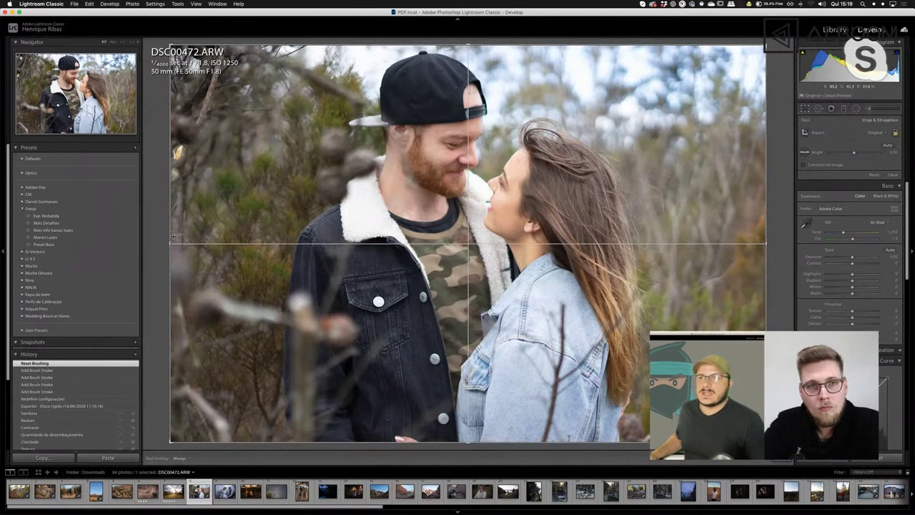
{"action": "left_click_drag", "start_coordinate": [189, 236], "coordinate": [179, 244]}
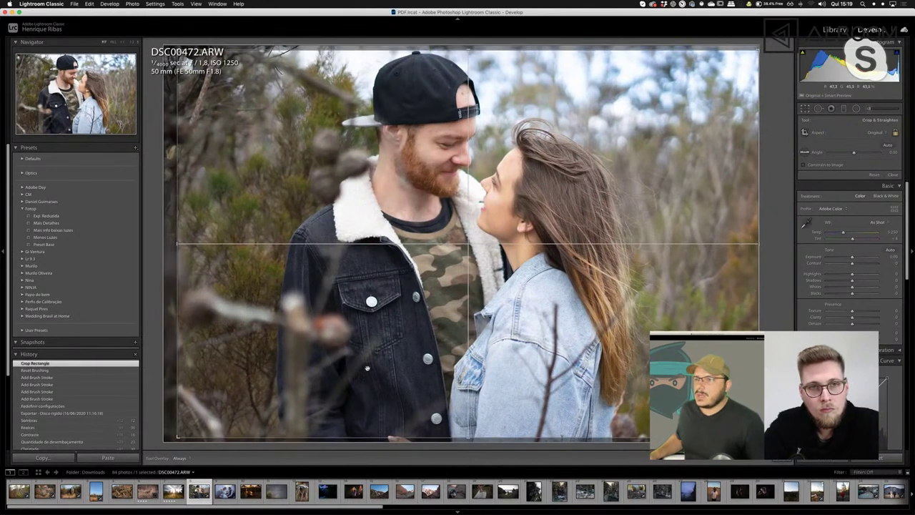
{"action": "left_click_drag", "start_coordinate": [367, 369], "coordinate": [234, 402]}
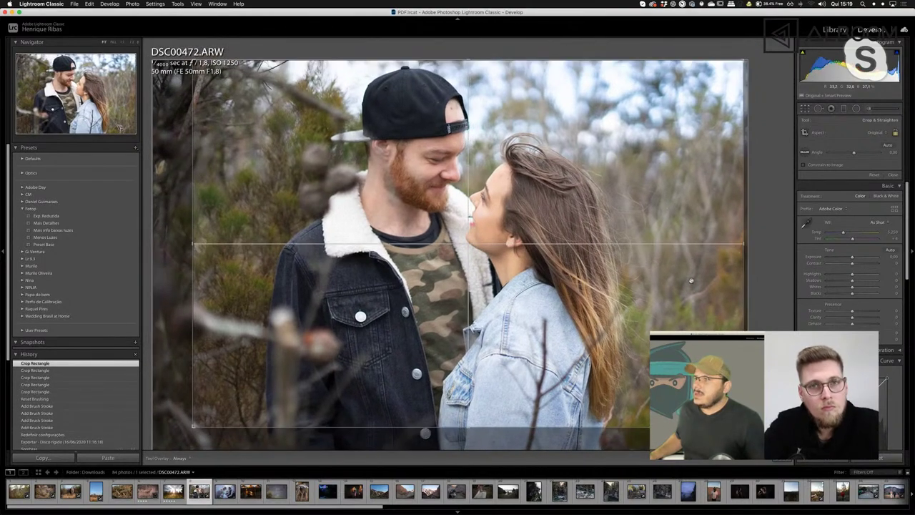
{"action": "left_click_drag", "start_coordinate": [744, 244], "coordinate": [712, 245]}
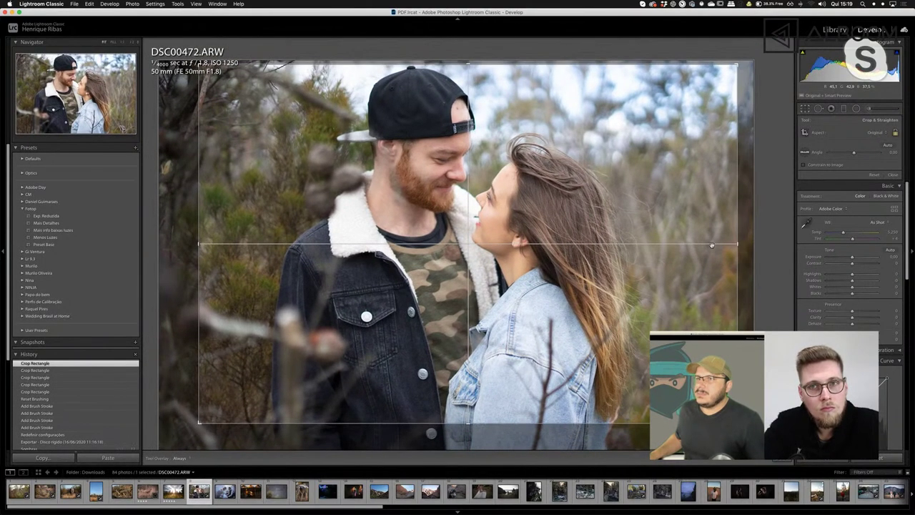
{"action": "key", "text": "Return"}
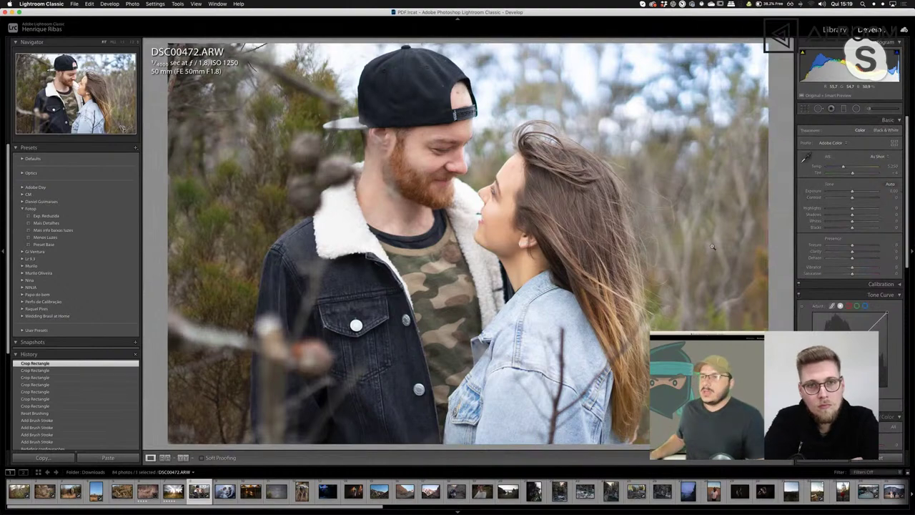
{"action": "key", "text": "r"}
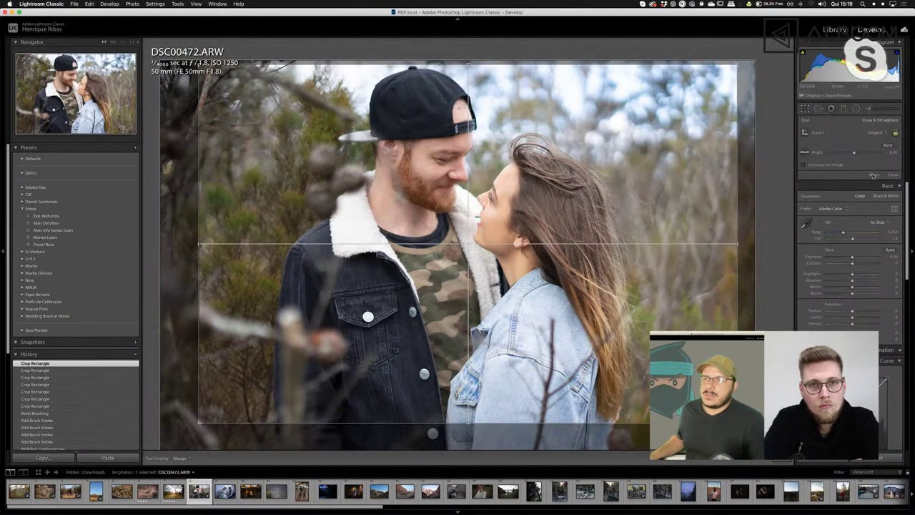
{"action": "key", "text": "super+alt+r"}
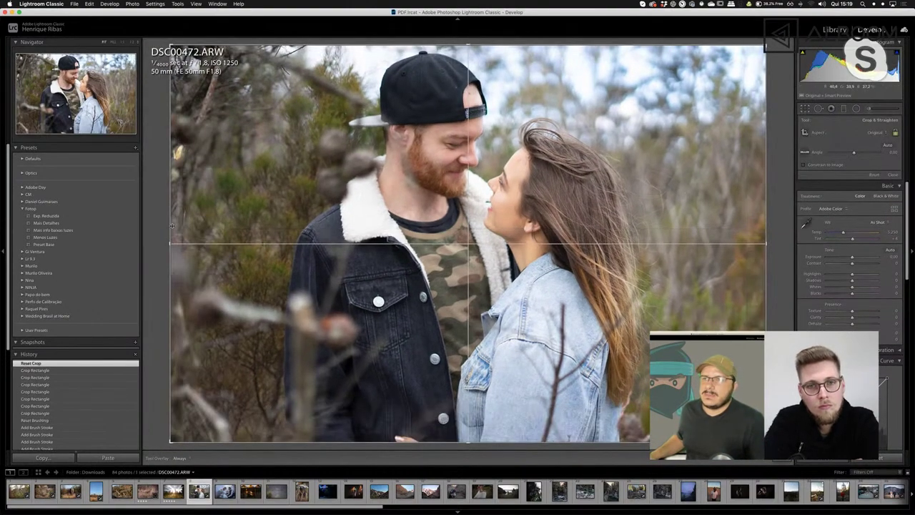
Step: Crop the embracing couple photo slightly inward from its left and bottom edges, reposition the image within the frame, and apply the crop
{"action": "left_click_drag", "start_coordinate": [172, 228], "coordinate": [176, 229]}
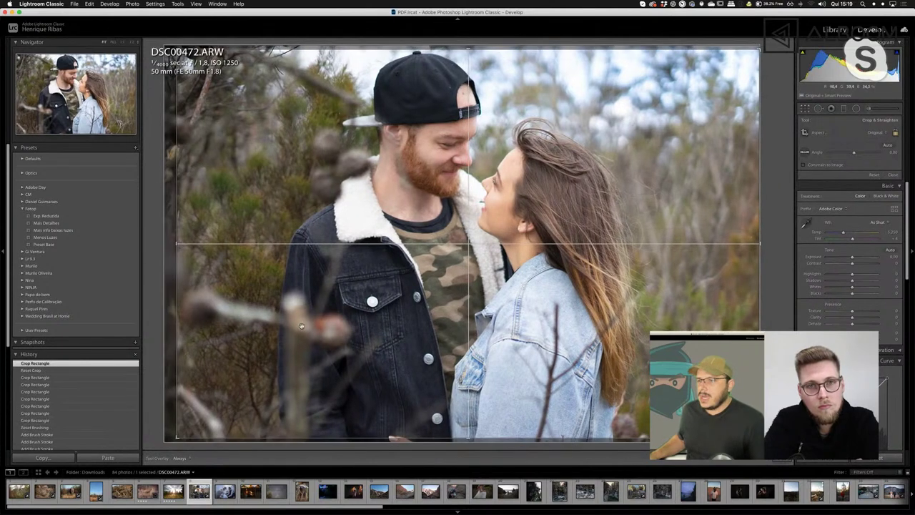
{"action": "left_click_drag", "start_coordinate": [396, 437], "coordinate": [397, 432]}
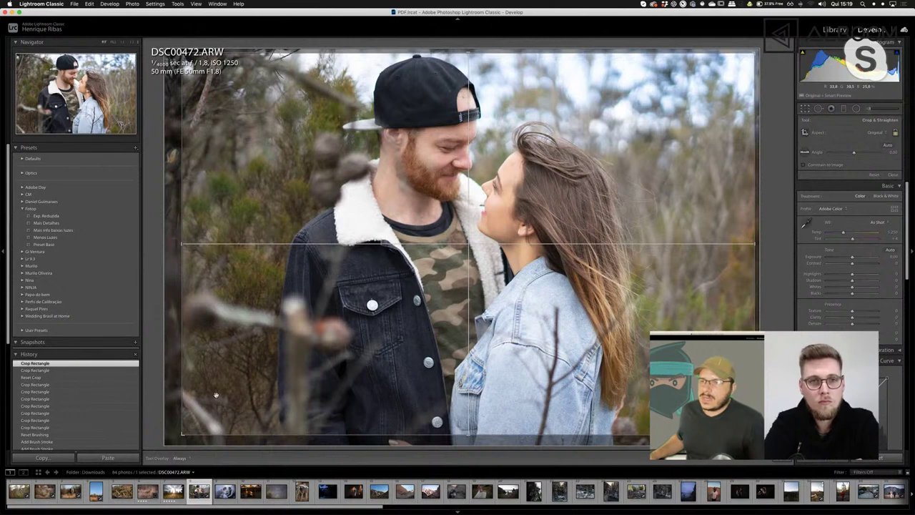
{"action": "left_click_drag", "start_coordinate": [191, 431], "coordinate": [199, 423]}
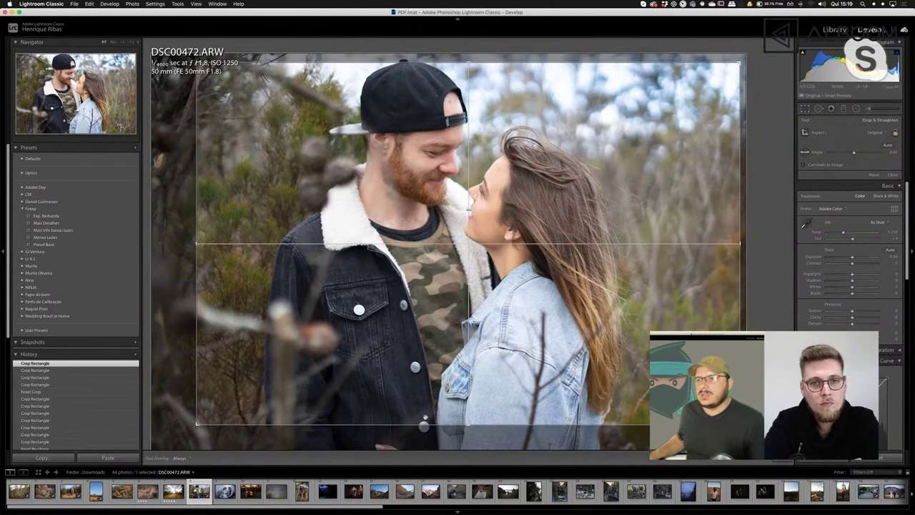
{"action": "left_click_drag", "start_coordinate": [434, 425], "coordinate": [433, 422]}
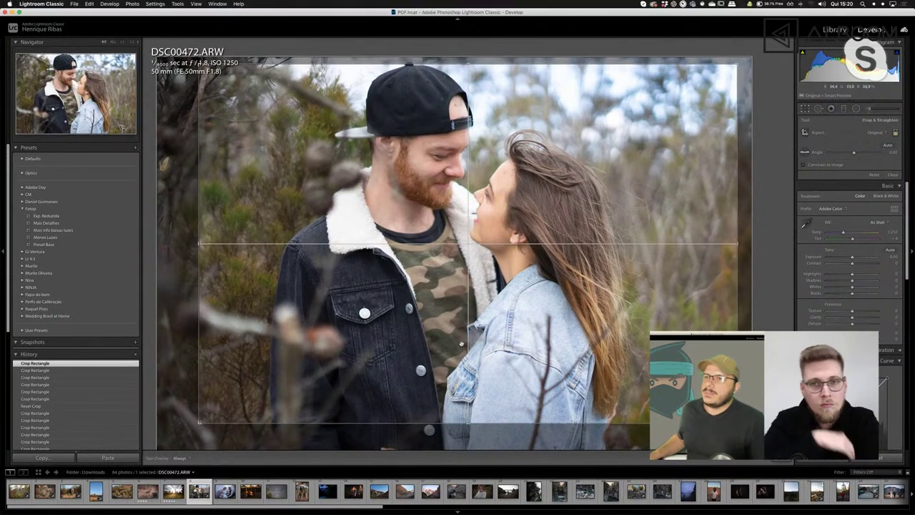
{"action": "left_click_drag", "start_coordinate": [461, 344], "coordinate": [467, 348]}
{"action": "key", "text": "Return"}
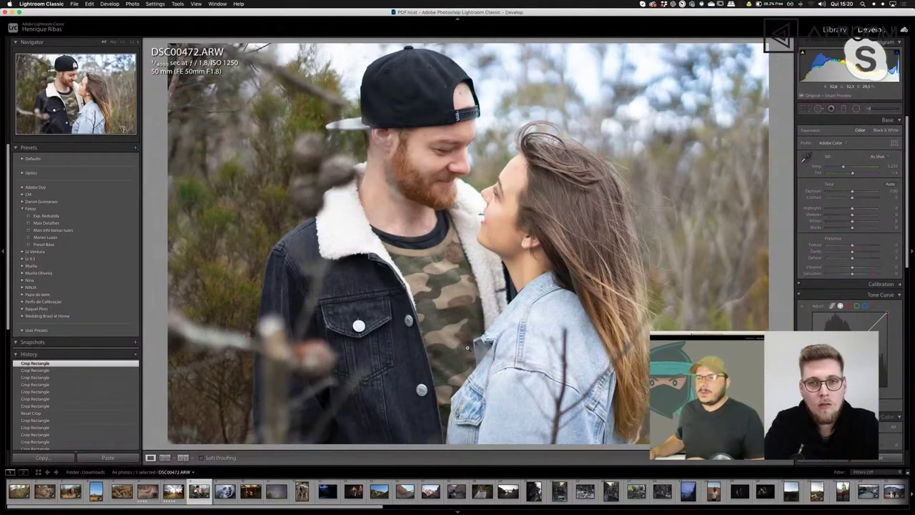
Step: Return to the thumbnail grid and open the photo of the couple standing by the white building, PANA2569.RW2
{"action": "key", "text": "g"}
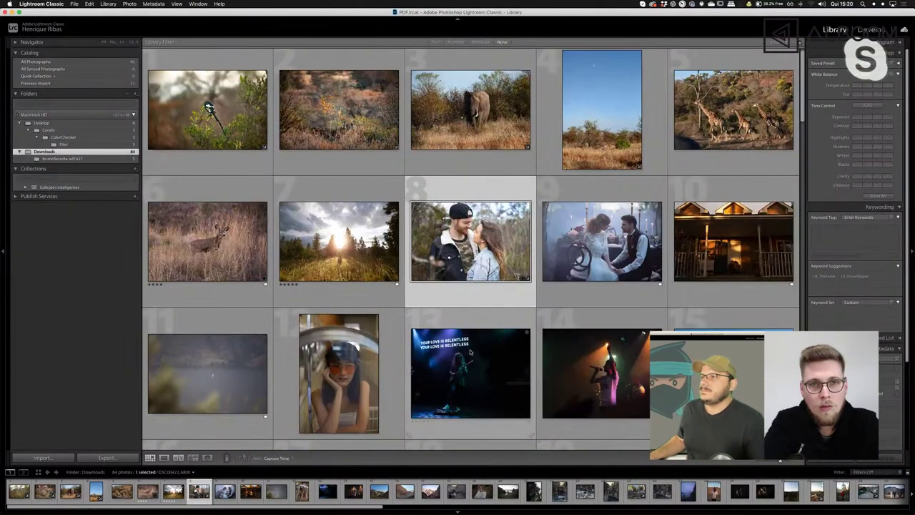
{"action": "scroll", "coordinate": [470, 351], "scroll_direction": "down", "scroll_amount": 1}
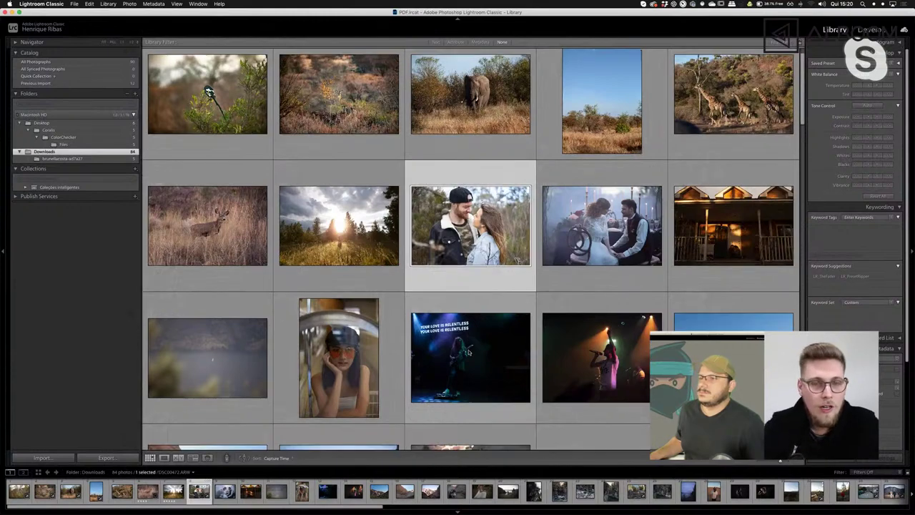
{"action": "scroll", "coordinate": [469, 352], "scroll_direction": "down", "scroll_amount": 5}
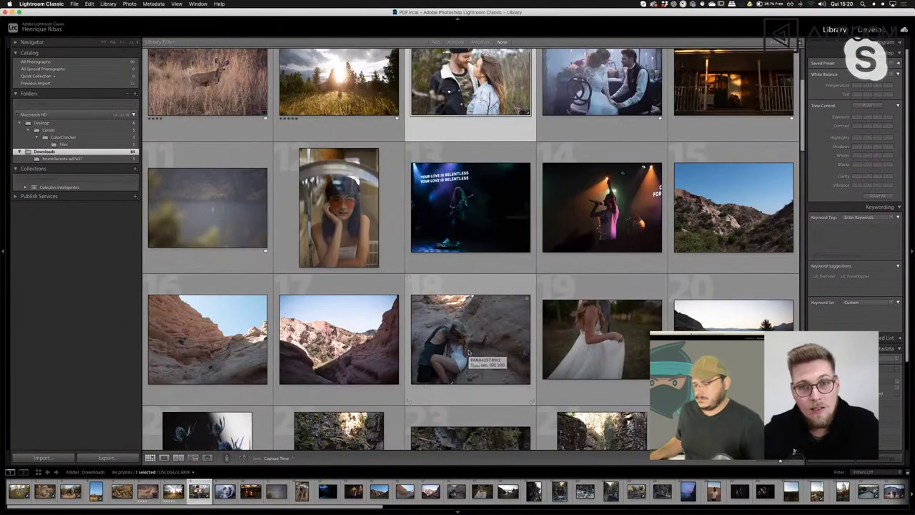
{"action": "scroll", "coordinate": [469, 352], "scroll_direction": "down", "scroll_amount": 2}
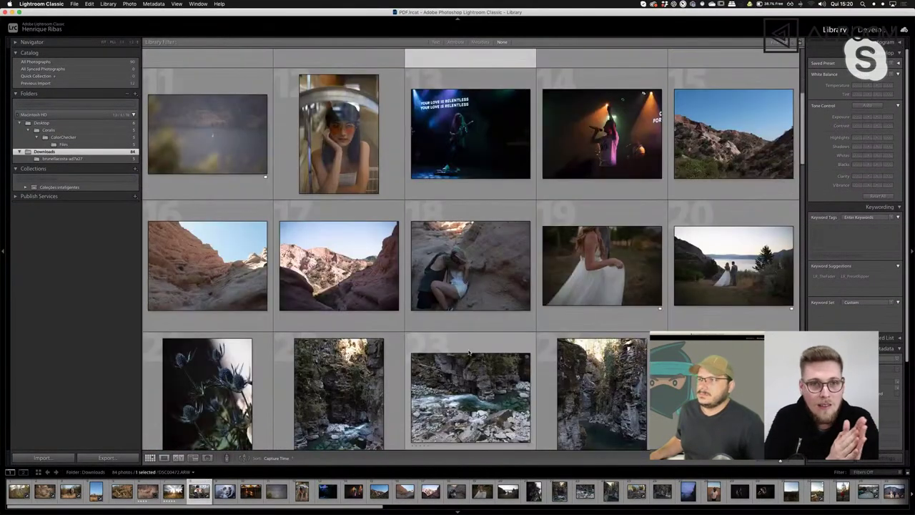
{"action": "scroll", "coordinate": [470, 352], "scroll_direction": "down", "scroll_amount": 5}
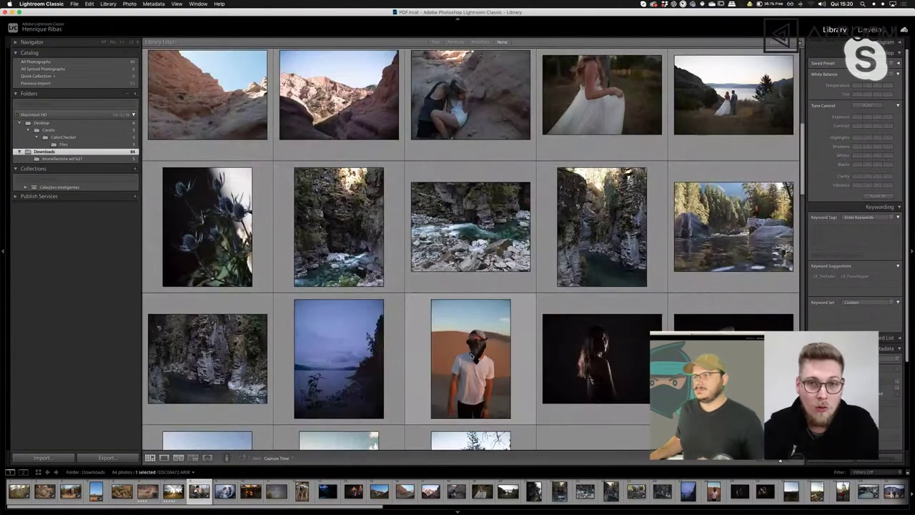
{"action": "scroll", "coordinate": [470, 351], "scroll_direction": "down", "scroll_amount": 3}
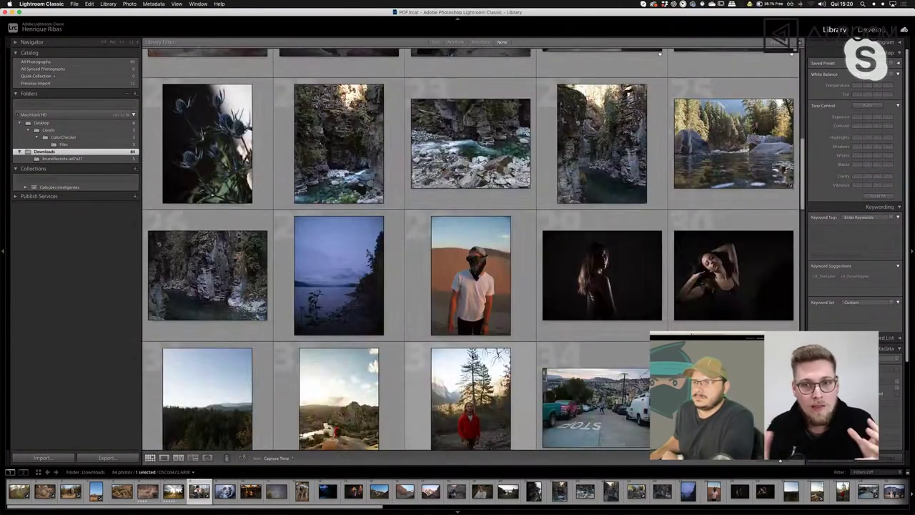
{"action": "scroll", "coordinate": [470, 351], "scroll_direction": "down", "scroll_amount": 5}
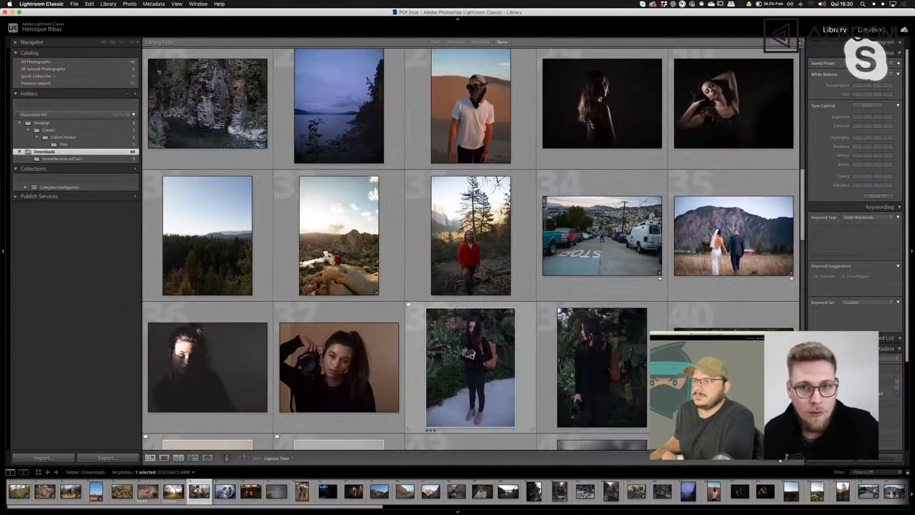
{"action": "scroll", "coordinate": [470, 351], "scroll_direction": "down", "scroll_amount": 3}
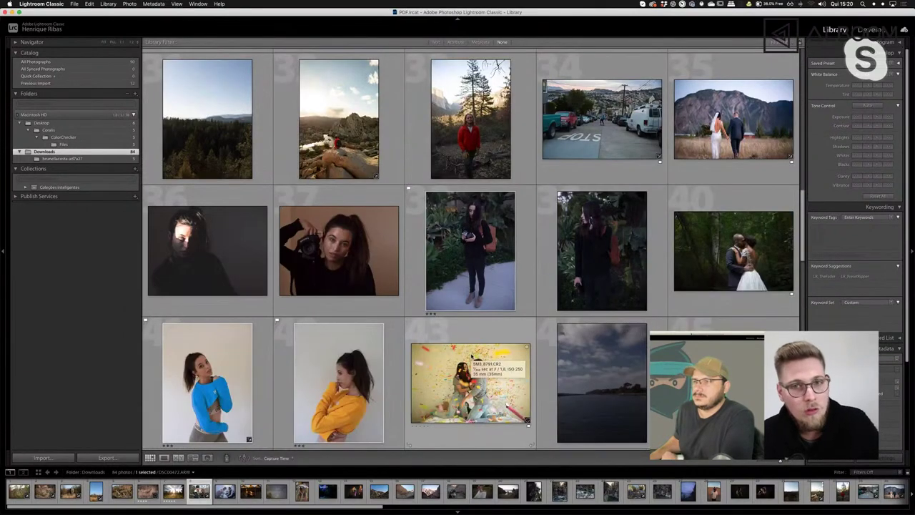
{"action": "scroll", "coordinate": [471, 356], "scroll_direction": "down", "scroll_amount": 3}
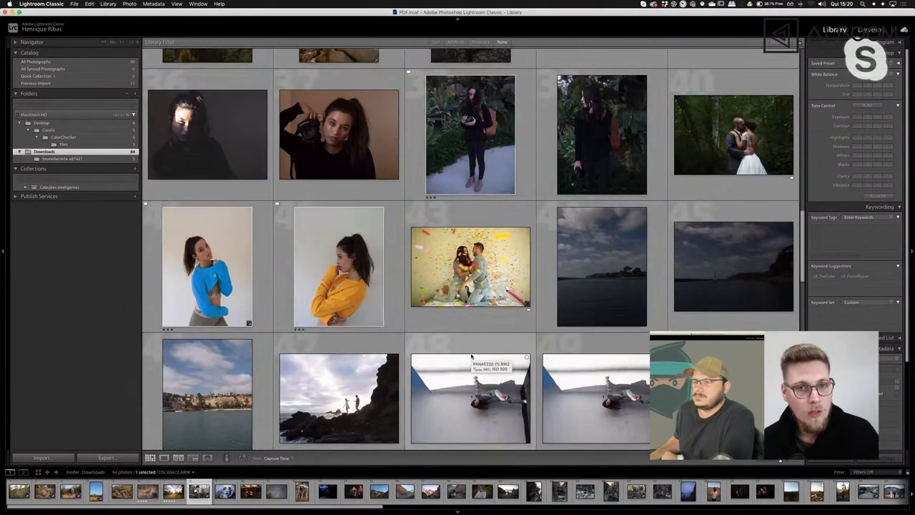
{"action": "scroll", "coordinate": [471, 356], "scroll_direction": "down", "scroll_amount": 2}
{"action": "scroll", "coordinate": [472, 356], "scroll_direction": "down", "scroll_amount": 2}
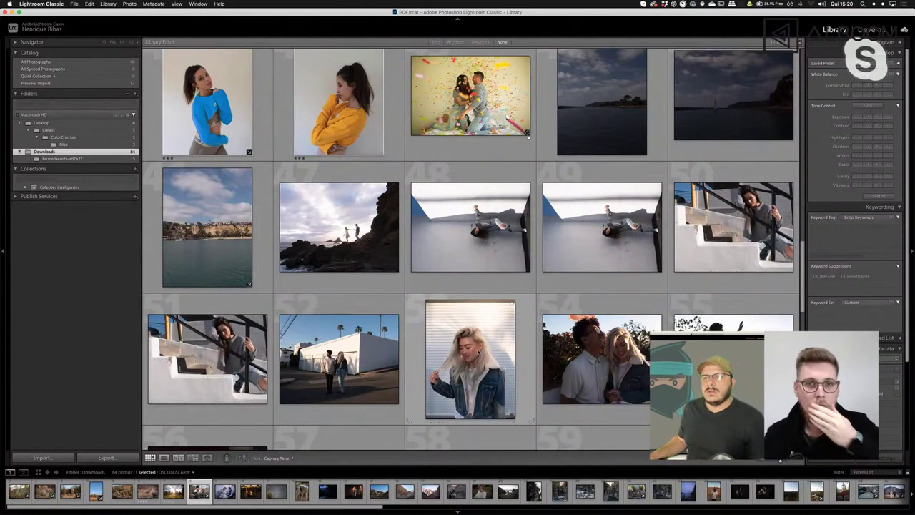
{"action": "left_click", "coordinate": [381, 367]}
{"action": "double_click", "coordinate": [380, 367]}
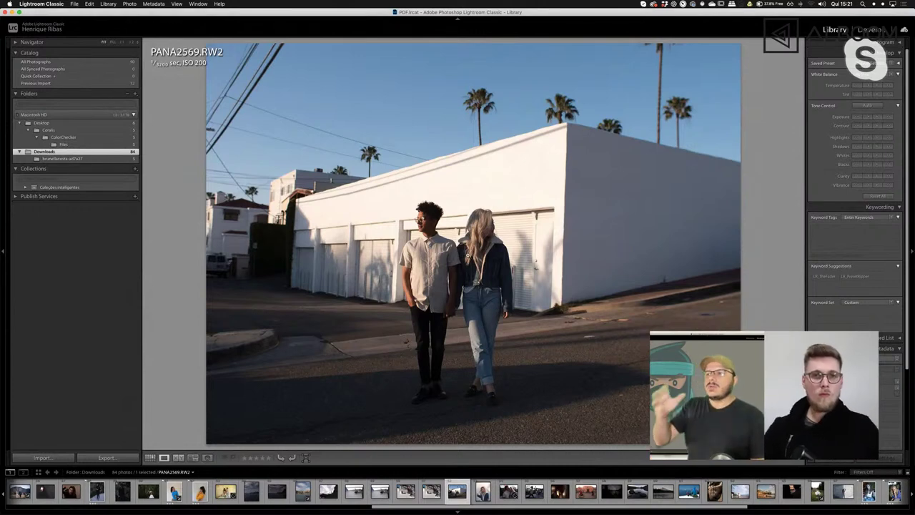
Step: Crop the street photo to portrait orientation, tighten the frame slightly around the couple, and apply the crop
{"action": "key", "text": "r"}
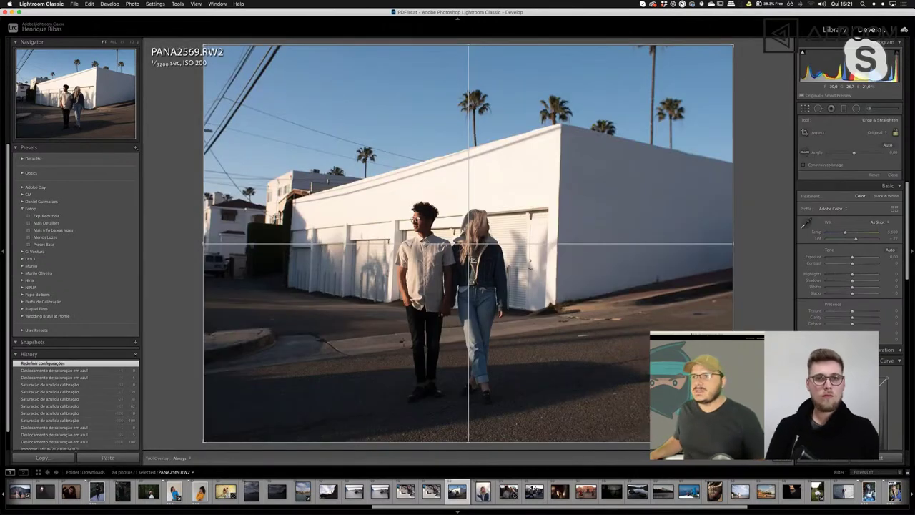
{"action": "key", "text": "x"}
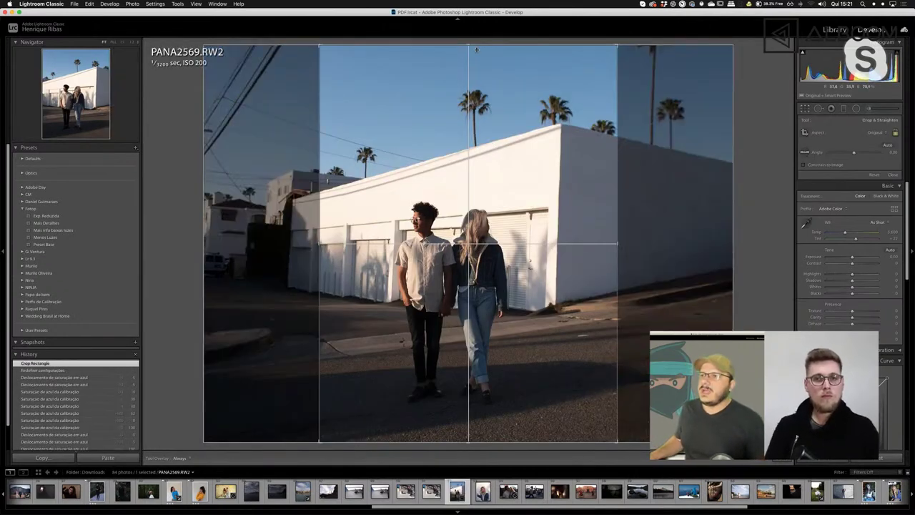
{"action": "left_click_drag", "start_coordinate": [471, 46], "coordinate": [483, 131]}
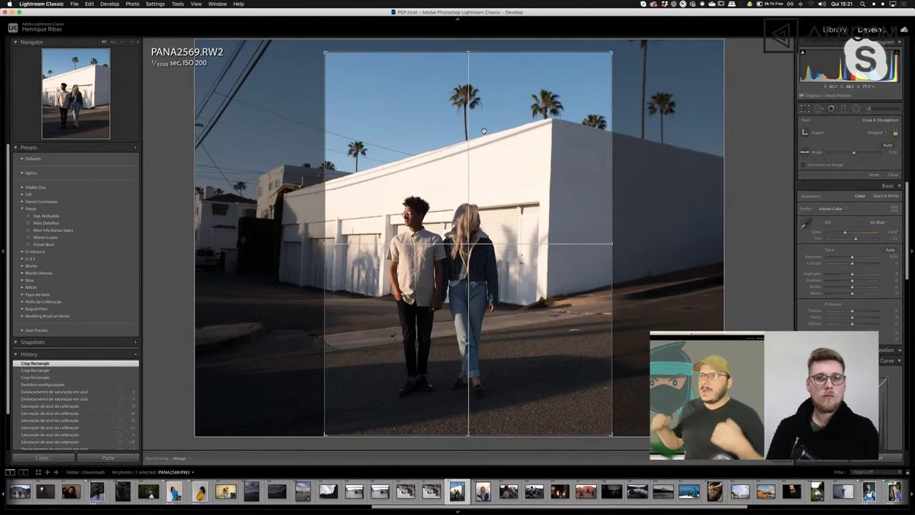
{"action": "key", "text": "Return"}
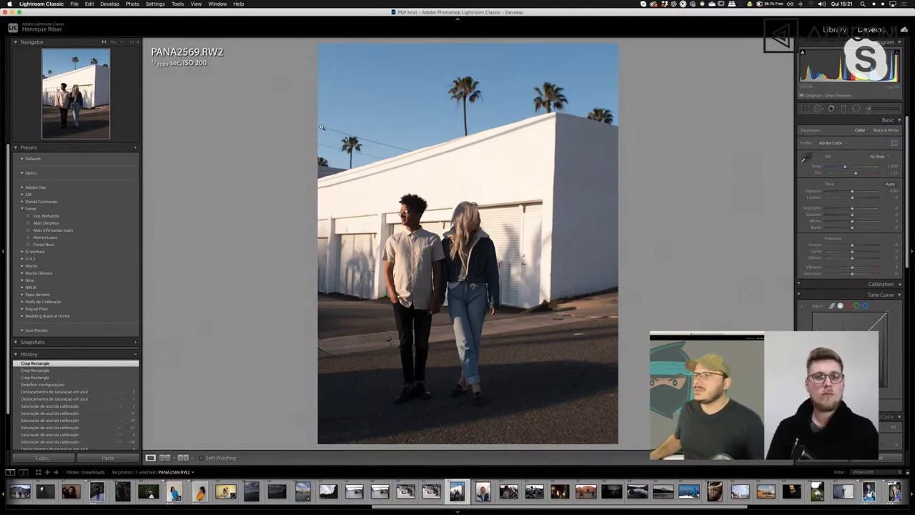
Step: Heal the right end of the upper power line using Spot Removal at size 57, and shift the sampled sky area
{"action": "left_click", "coordinate": [462, 123]}
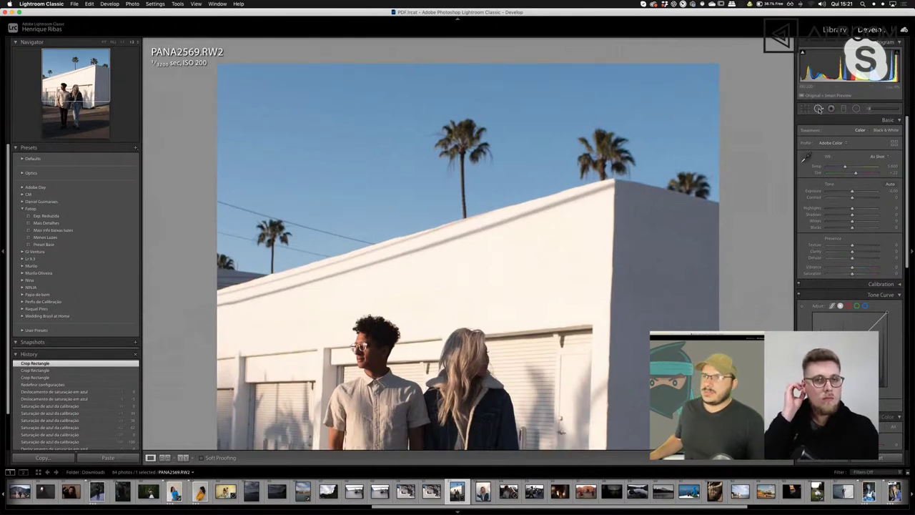
{"action": "left_click", "coordinate": [818, 109]}
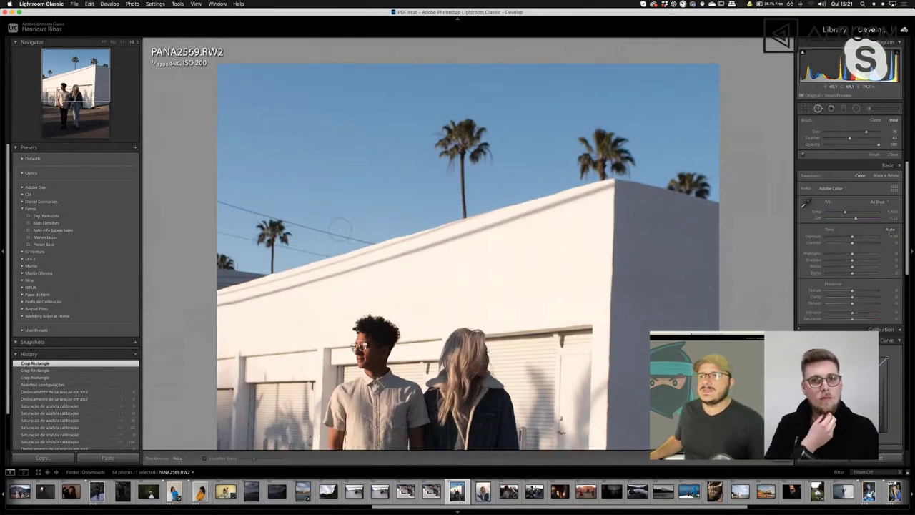
{"action": "scroll", "coordinate": [312, 232], "scroll_direction": "up", "scroll_amount": 1}
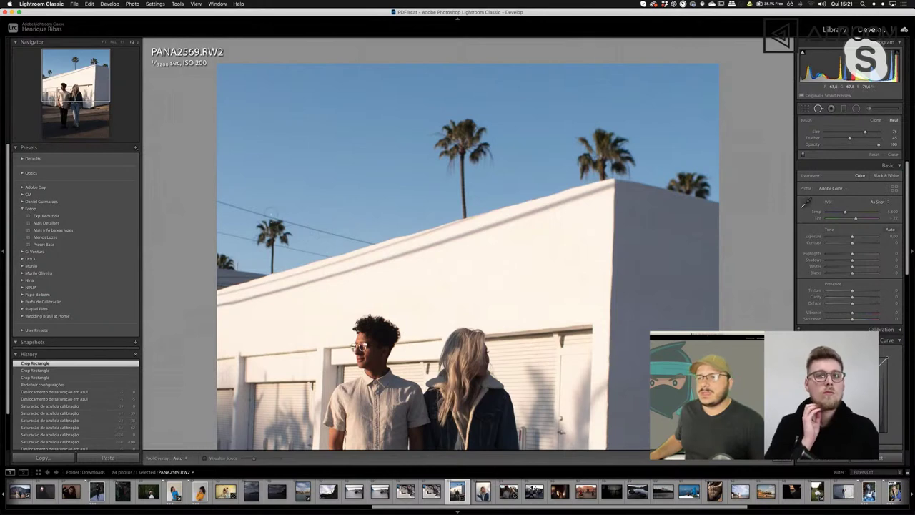
{"action": "scroll", "coordinate": [308, 224], "scroll_direction": "down", "scroll_amount": 4}
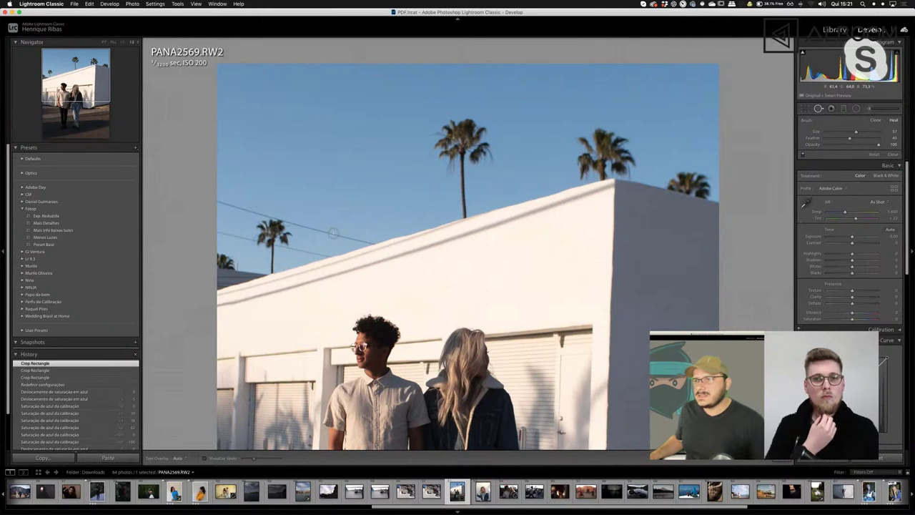
{"action": "left_click_drag", "start_coordinate": [332, 233], "coordinate": [379, 243]}
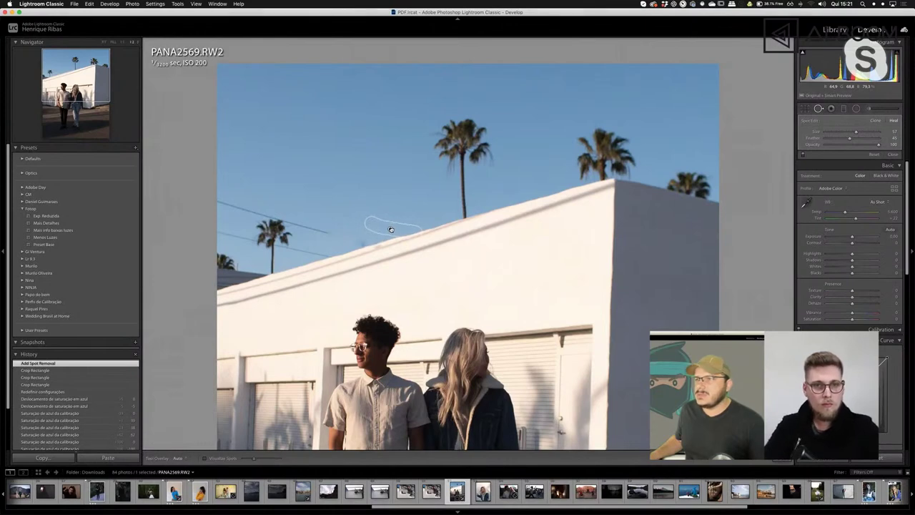
{"action": "left_click_drag", "start_coordinate": [391, 230], "coordinate": [382, 229]}
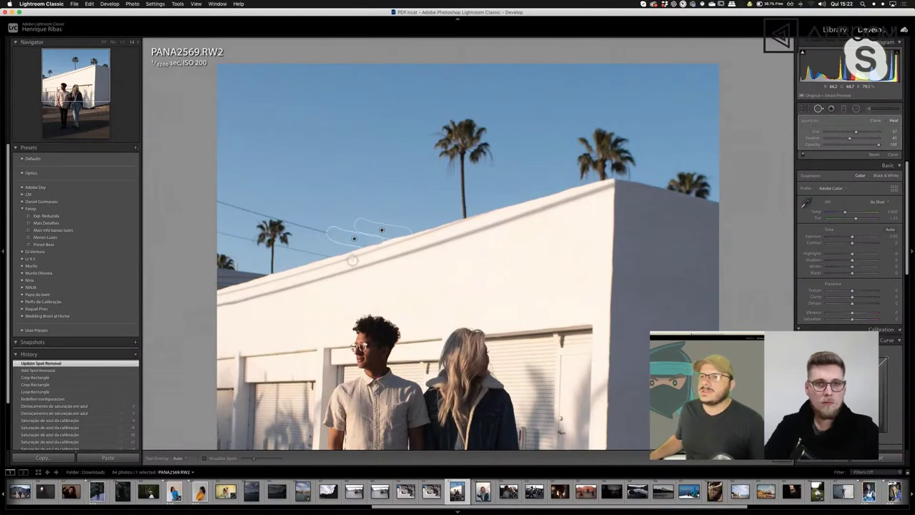
Step: Heal the remaining power line segments around the left palm tree, and reposition the sampled sky areas for a clean blend
{"action": "left_click", "coordinate": [318, 253]}
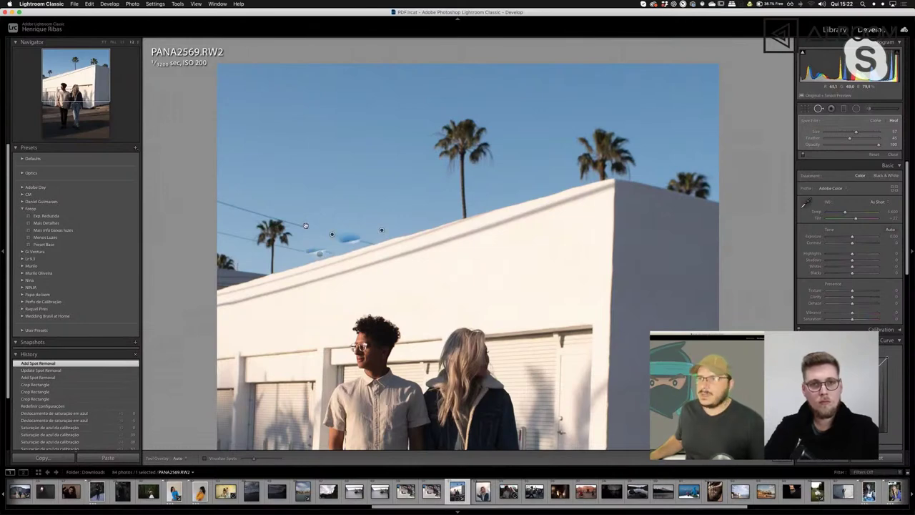
{"action": "left_click_drag", "start_coordinate": [314, 227], "coordinate": [361, 239]}
{"action": "key", "text": "super+z"}
{"action": "left_click_drag", "start_coordinate": [303, 224], "coordinate": [326, 230]}
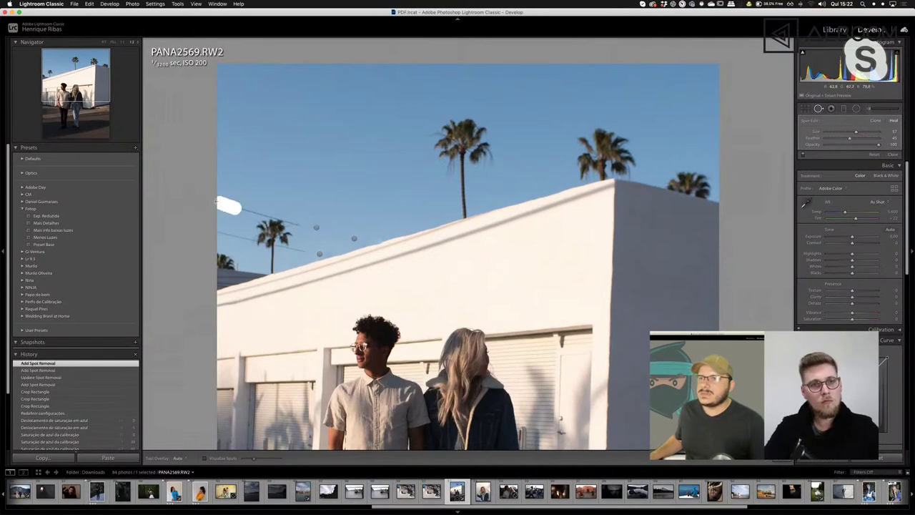
{"action": "mouse_move", "coordinate": [222, 231]}
{"action": "left_mouse_down"}
{"action": "mouse_move", "coordinate": [255, 208]}
{"action": "mouse_move", "coordinate": [269, 211]}
{"action": "left_mouse_up"}
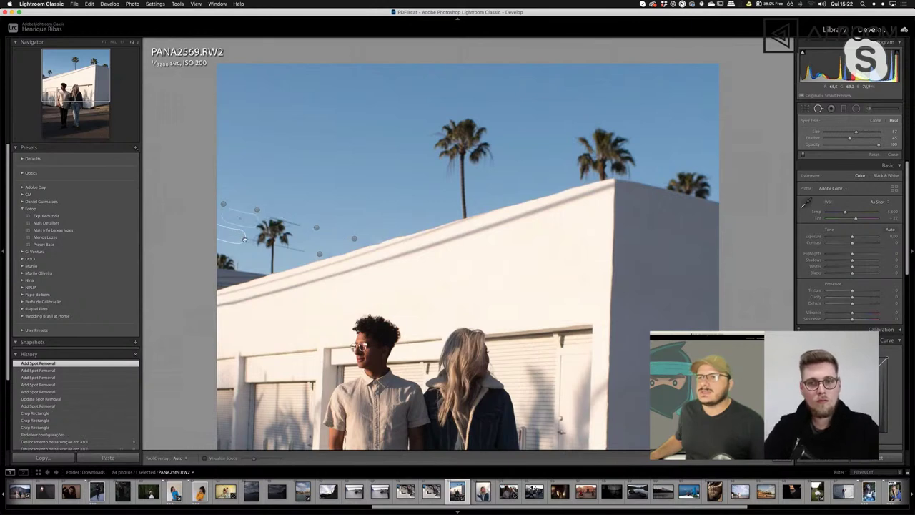
{"action": "left_click_drag", "start_coordinate": [248, 242], "coordinate": [251, 244]}
{"action": "left_click_drag", "start_coordinate": [302, 251], "coordinate": [244, 225]}
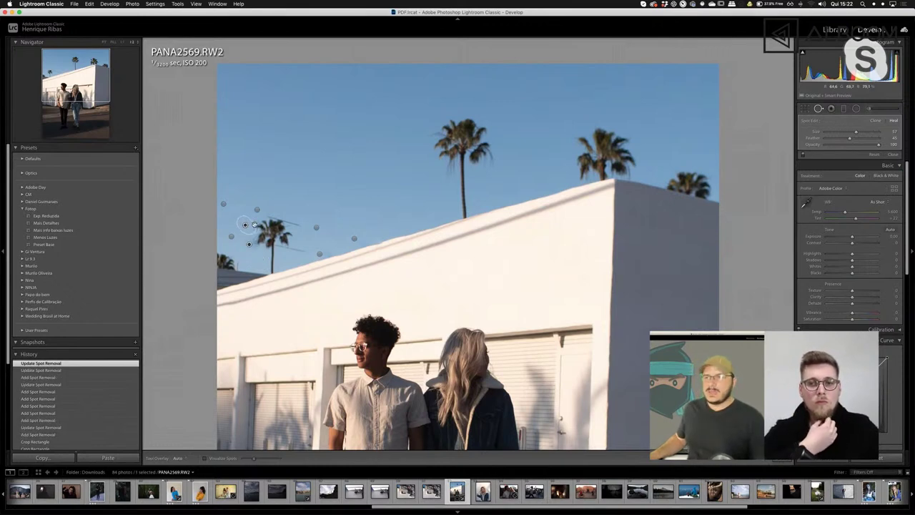
Step: Return to the grid, rotate the sideways photo PANA5220 (1).RW2 clockwise to portrait, and display it enlarged
{"action": "key", "text": "g"}
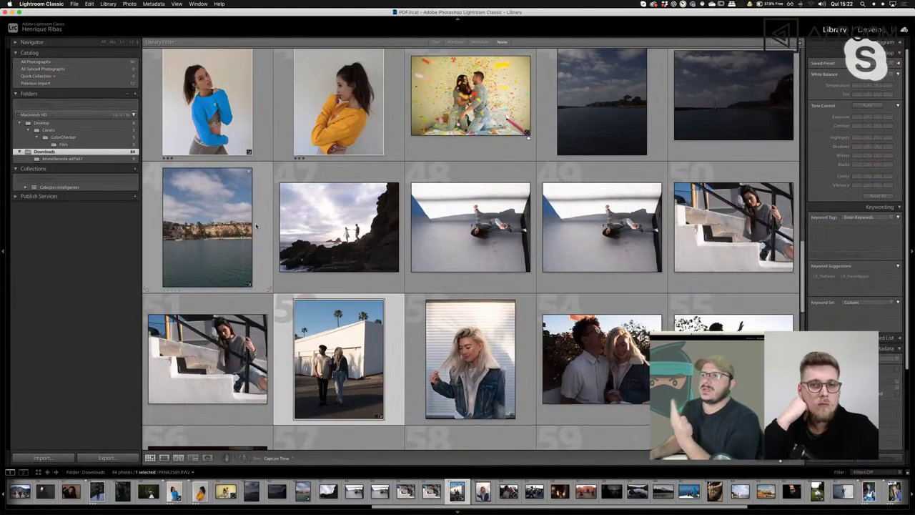
{"action": "left_click", "coordinate": [436, 219]}
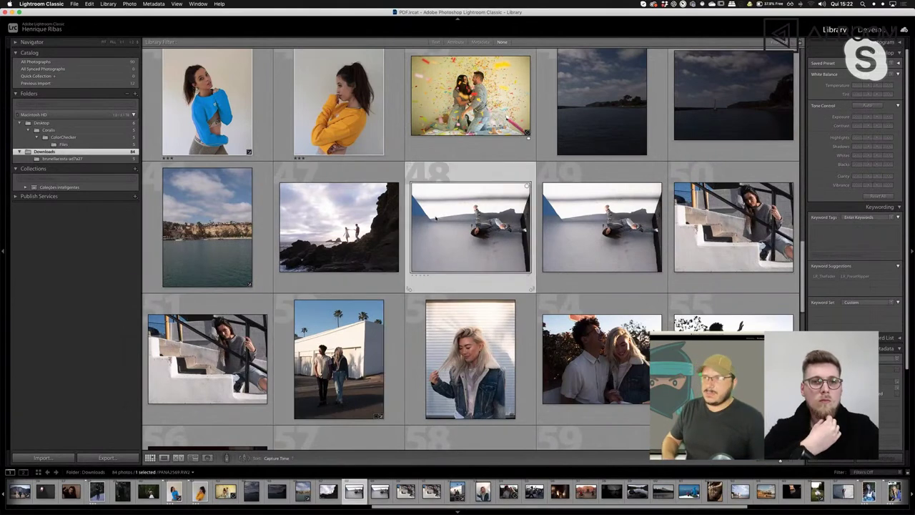
{"action": "key", "text": "super+bracketright"}
{"action": "key", "text": "e"}
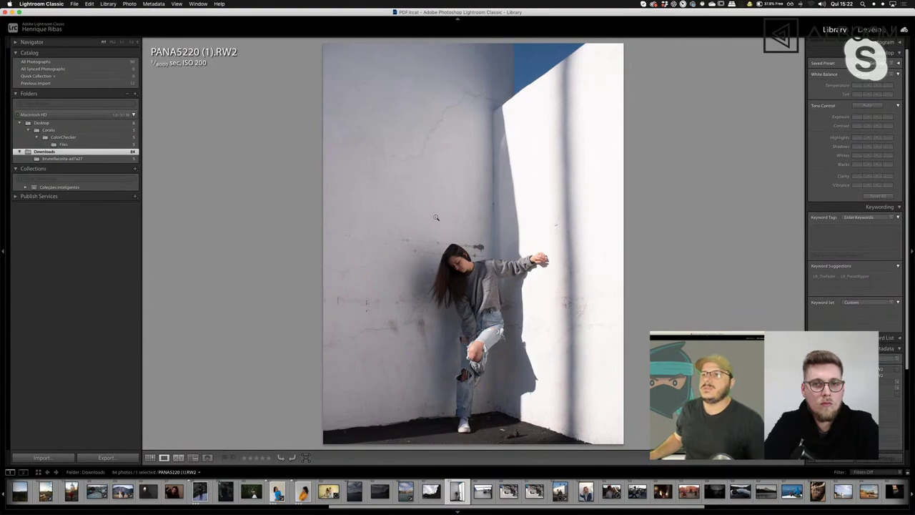
Step: Return to the grid and open PANA2368.RW2, the landscape portrait of the woman holding a camera, for developing
{"action": "key", "text": "g"}
{"action": "scroll", "coordinate": [438, 258], "scroll_direction": "down", "scroll_amount": 2}
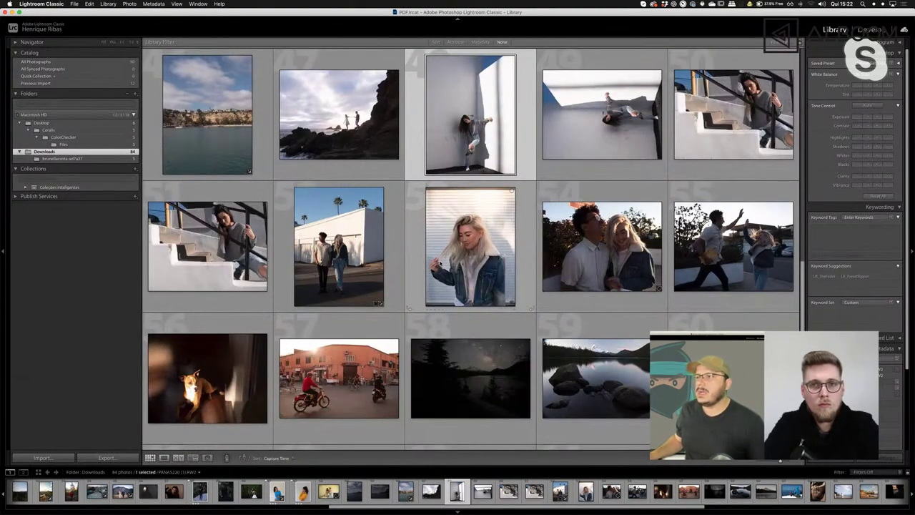
{"action": "scroll", "coordinate": [439, 262], "scroll_direction": "up", "scroll_amount": 5}
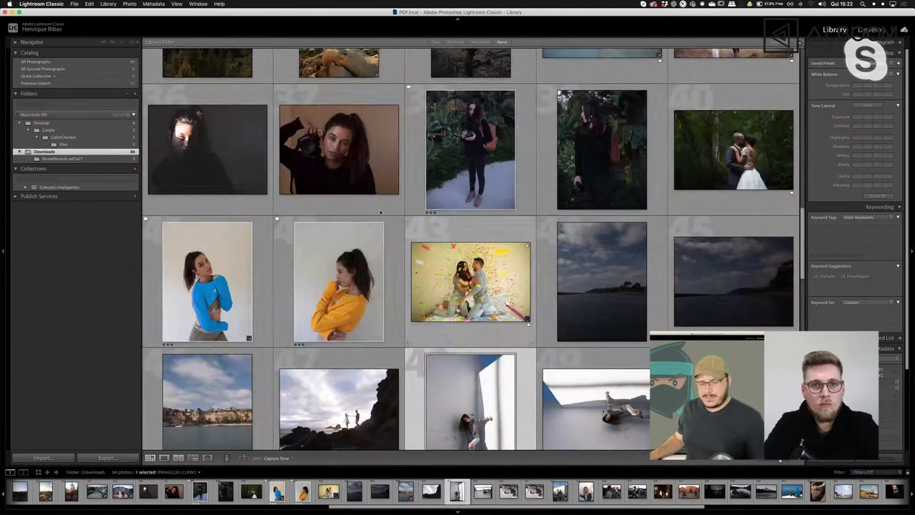
{"action": "left_click", "coordinate": [337, 178]}
{"action": "key", "text": "d"}
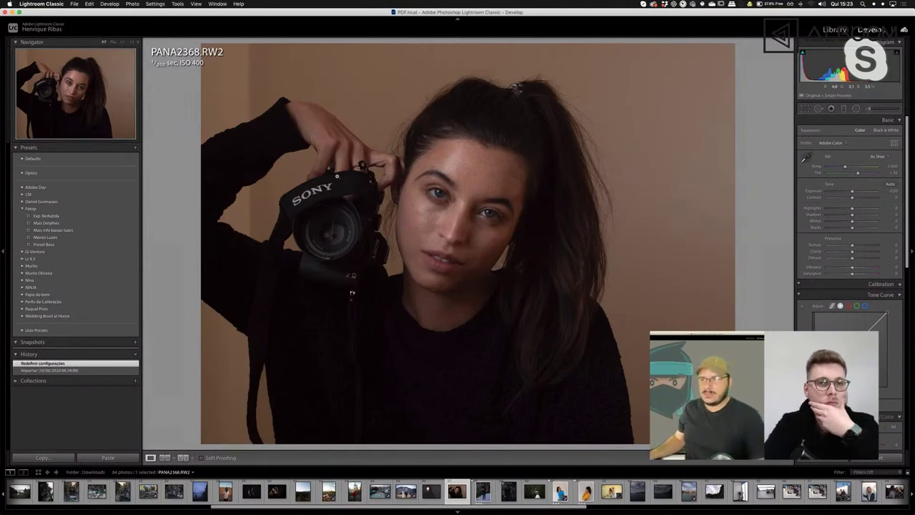
Step: Straighten the camera portrait slightly and crop it tighter so the raised elbow is cut off
{"action": "key", "text": "r"}
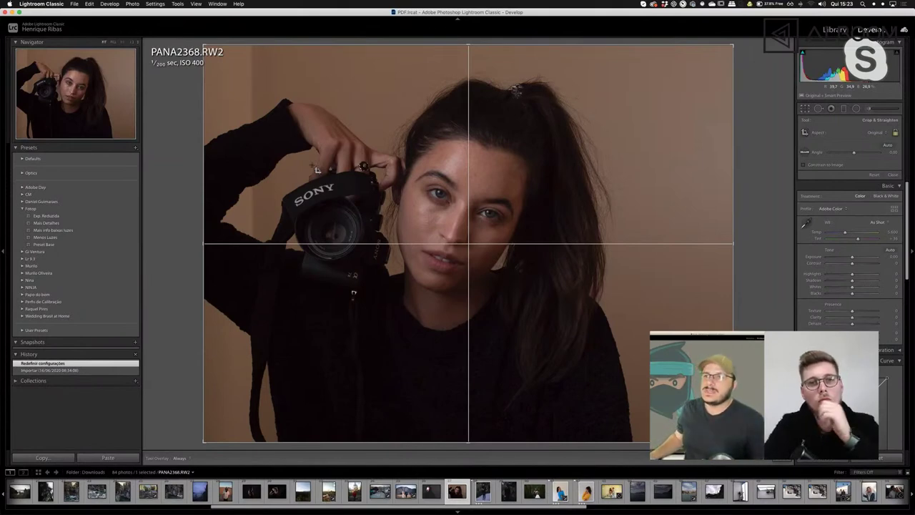
{"action": "left_click_drag", "start_coordinate": [162, 147], "coordinate": [230, 151]}
{"action": "key", "text": "Return"}
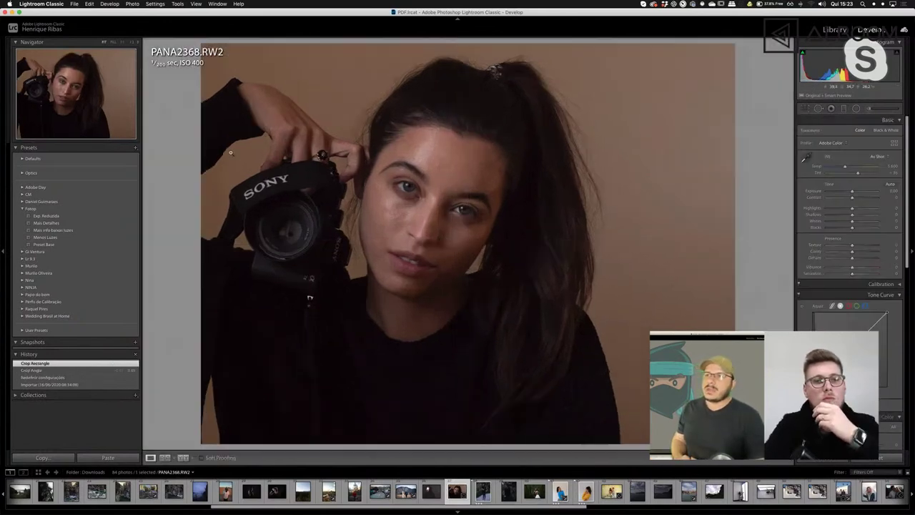
Step: Switch the crop to portrait orientation, reposition the photo to frame the camera and face, and apply it
{"action": "key", "text": "r"}
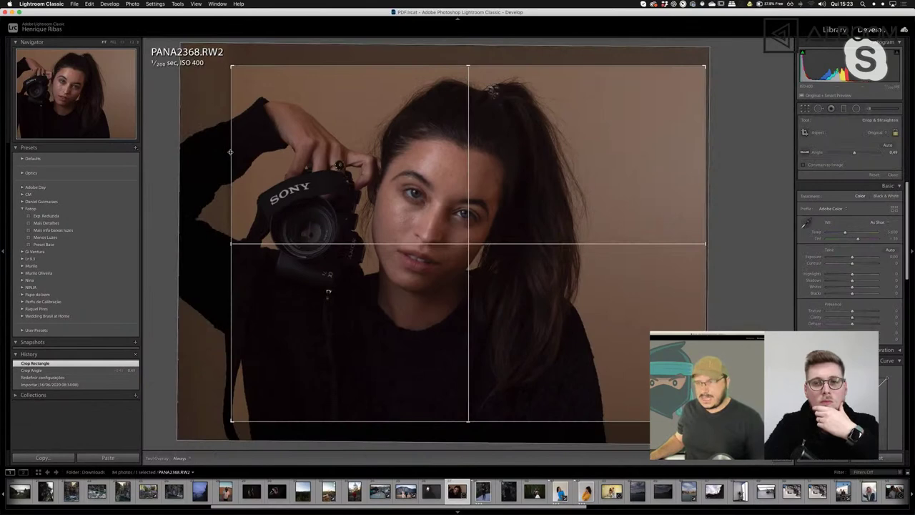
{"action": "key", "text": "x"}
{"action": "left_click_drag", "start_coordinate": [398, 164], "coordinate": [482, 165]}
{"action": "key", "text": "Return"}
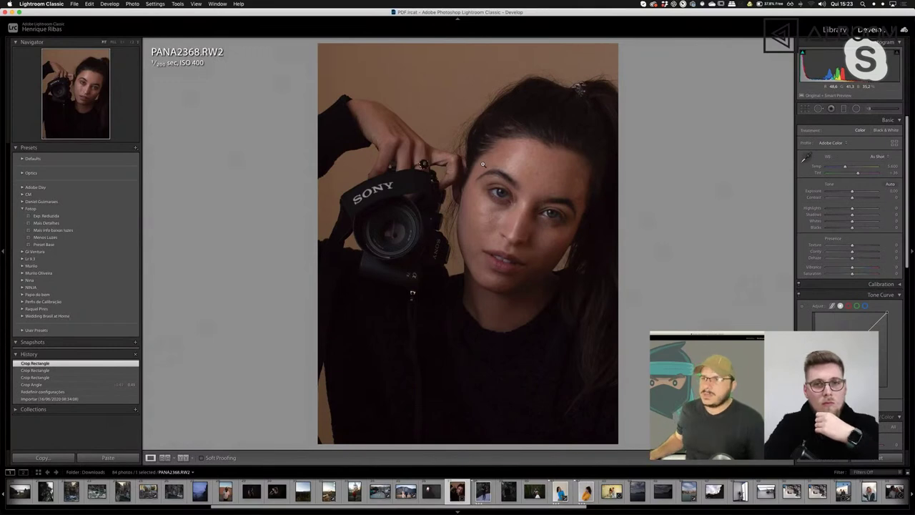
Step: Fine-tune the photo's placement inside the vertical crop with small shifts, and apply the crop
{"action": "key", "text": "r"}
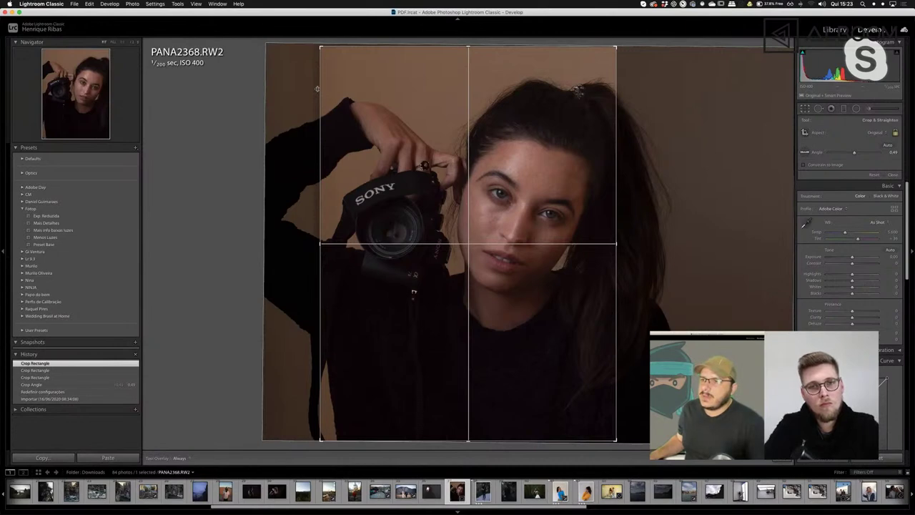
{"action": "left_click_drag", "start_coordinate": [348, 103], "coordinate": [350, 106]}
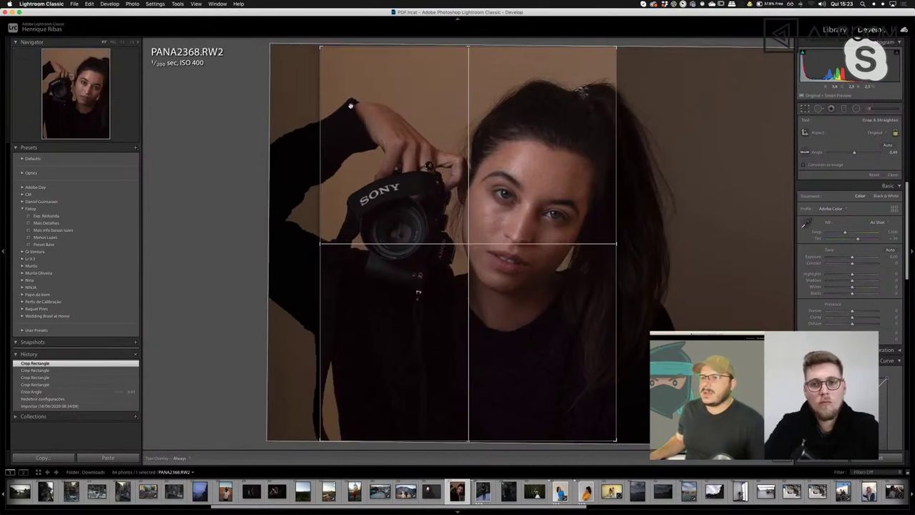
{"action": "key", "text": "Return"}
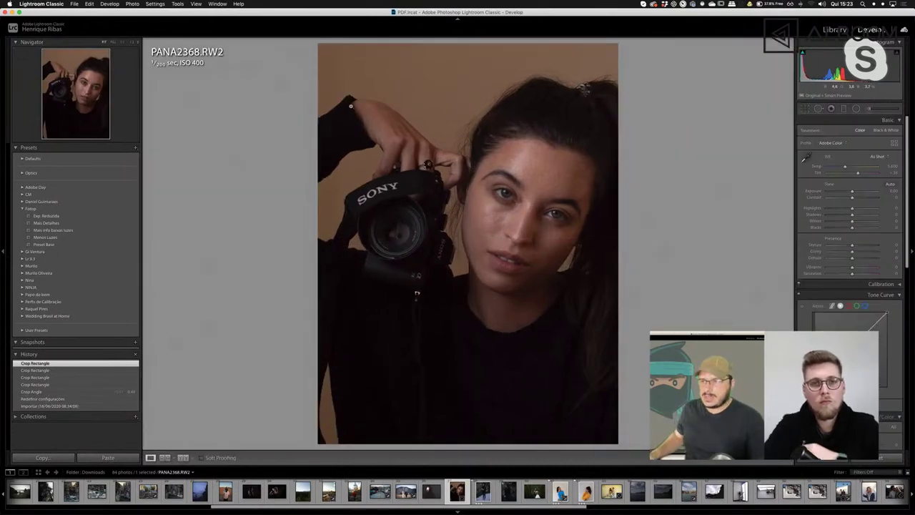
{"action": "key", "text": "r"}
{"action": "left_click_drag", "start_coordinate": [351, 106], "coordinate": [363, 107]}
{"action": "key", "text": "Return"}
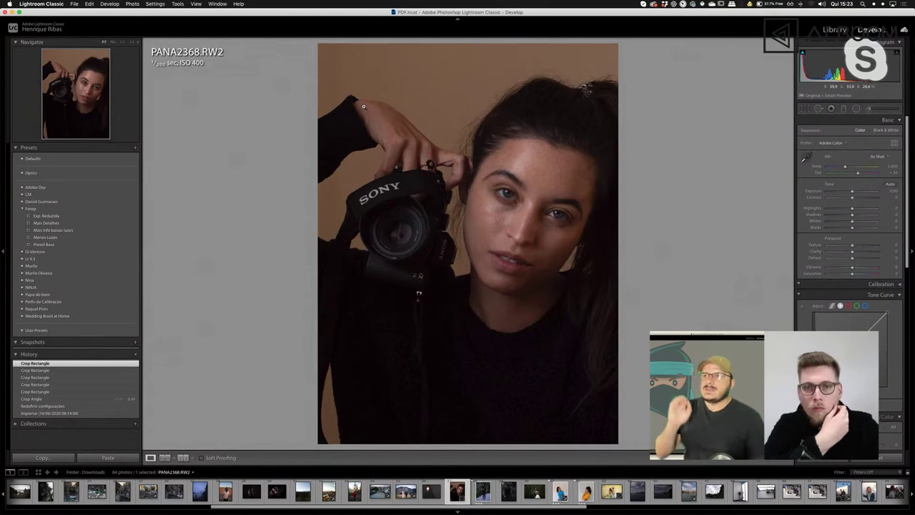
Step: Reset the camera portrait's edits and cycle the crop guide overlays through thirds, diagonal and golden ratio, ending on the golden spiral
{"action": "key", "text": "g"}
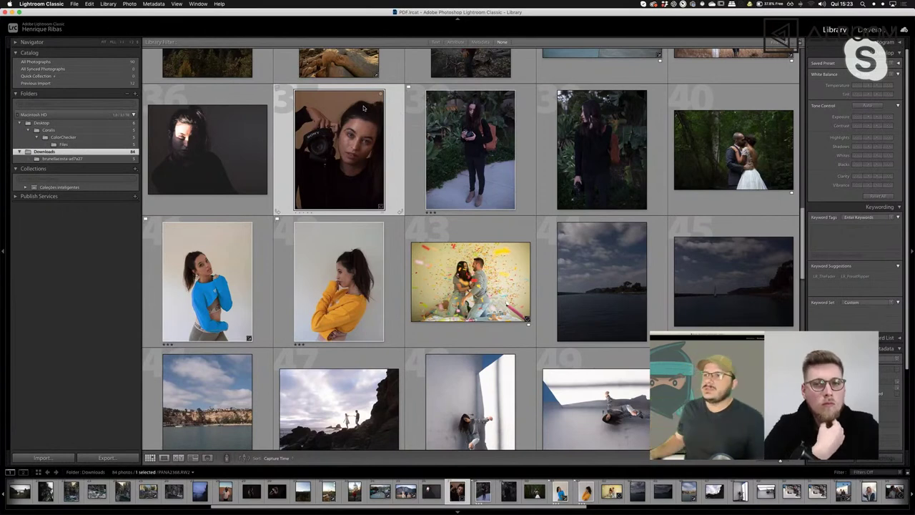
{"action": "key", "text": "r"}
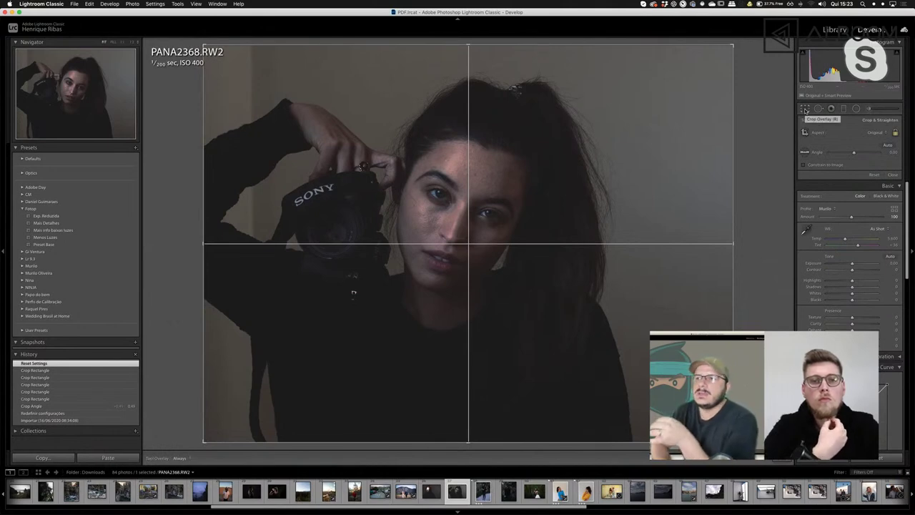
{"action": "key", "text": "o"}
{"action": "key", "text": "o"}
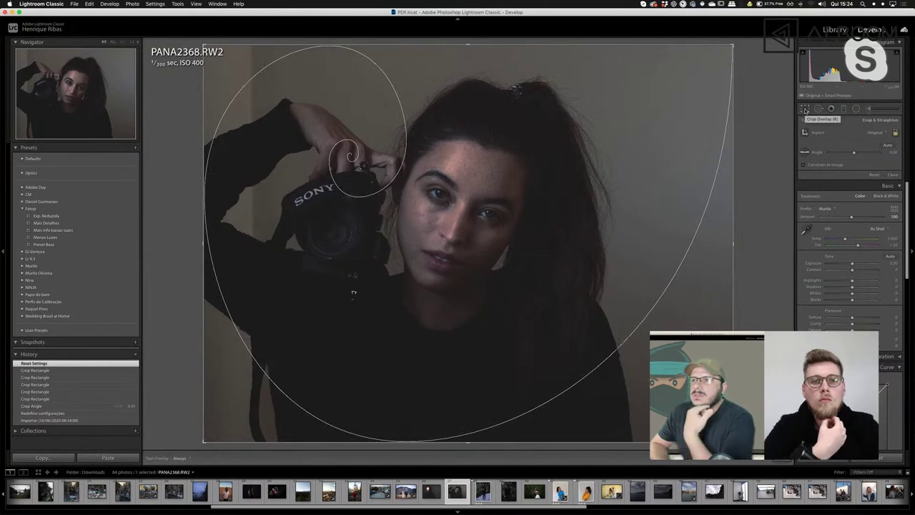
{"action": "key", "text": "o"}
{"action": "key", "text": "o"}
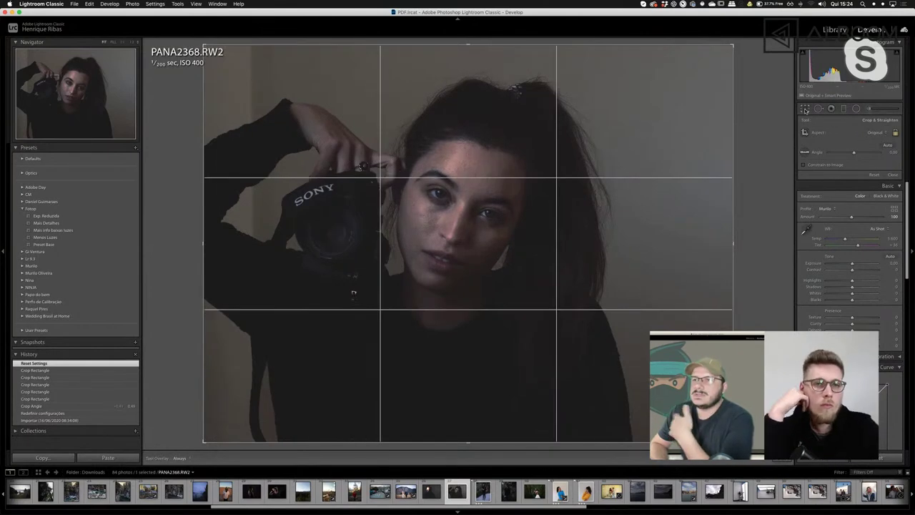
{"action": "key", "text": "o"}
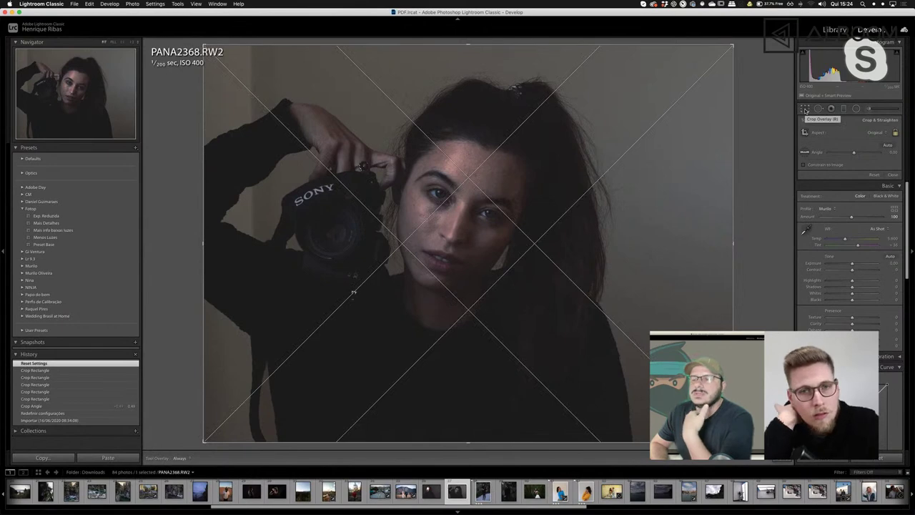
{"action": "key", "text": "o"}
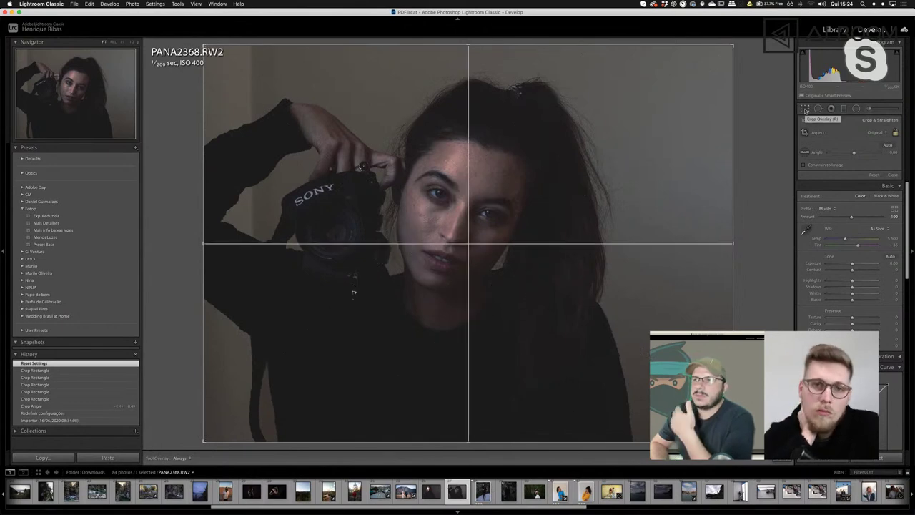
{"action": "key", "text": "o"}
{"action": "key", "text": "o"}
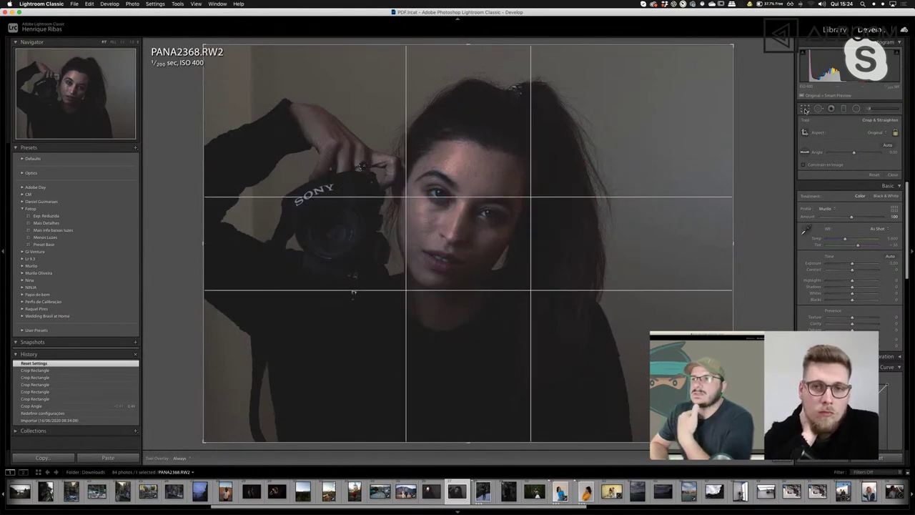
{"action": "key", "text": "o"}
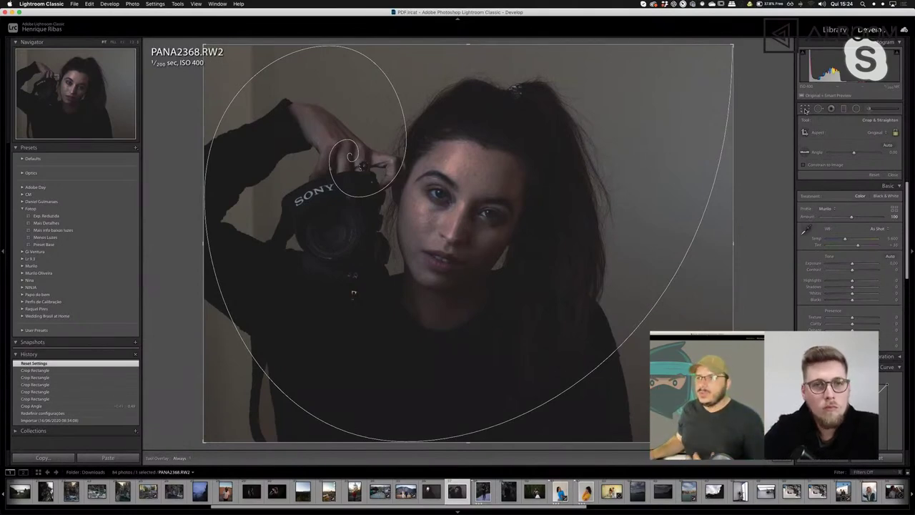
Step: Return to the grid and shrink the thumbnails until the whole Downloads folder fits in one view
{"action": "key", "text": "e"}
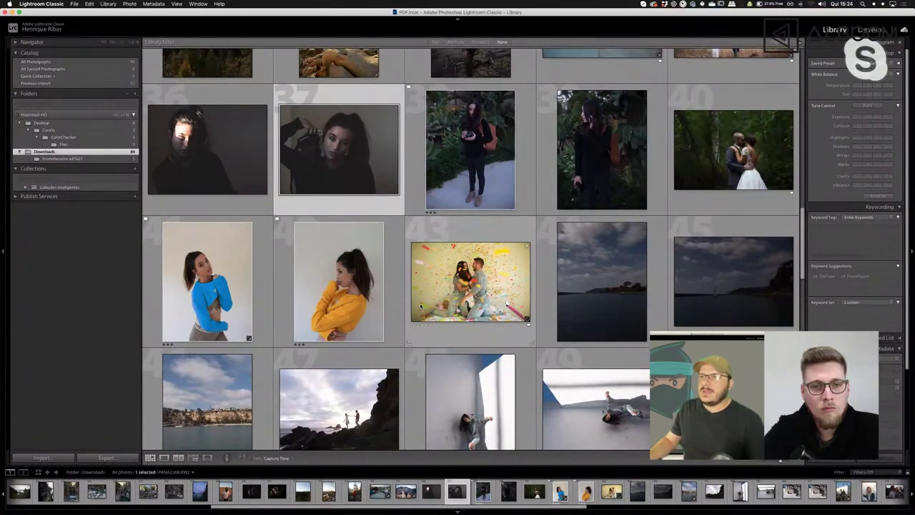
{"action": "scroll", "coordinate": [420, 306], "scroll_direction": "up", "scroll_amount": 3}
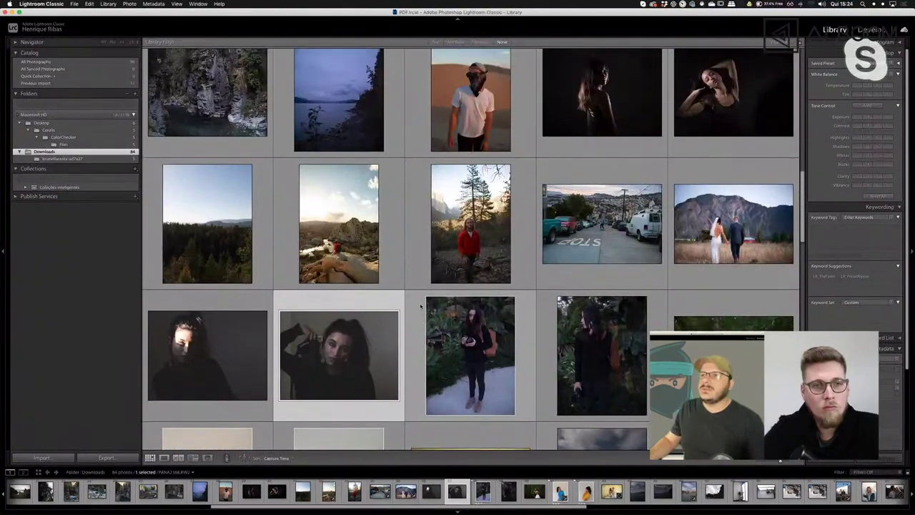
{"action": "scroll", "coordinate": [420, 306], "scroll_direction": "up", "scroll_amount": 5}
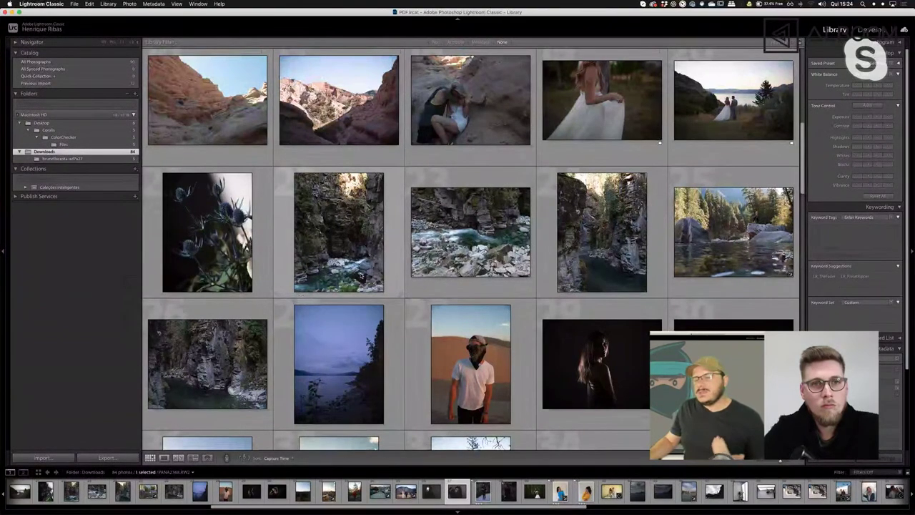
{"action": "left_click", "coordinate": [359, 275]}
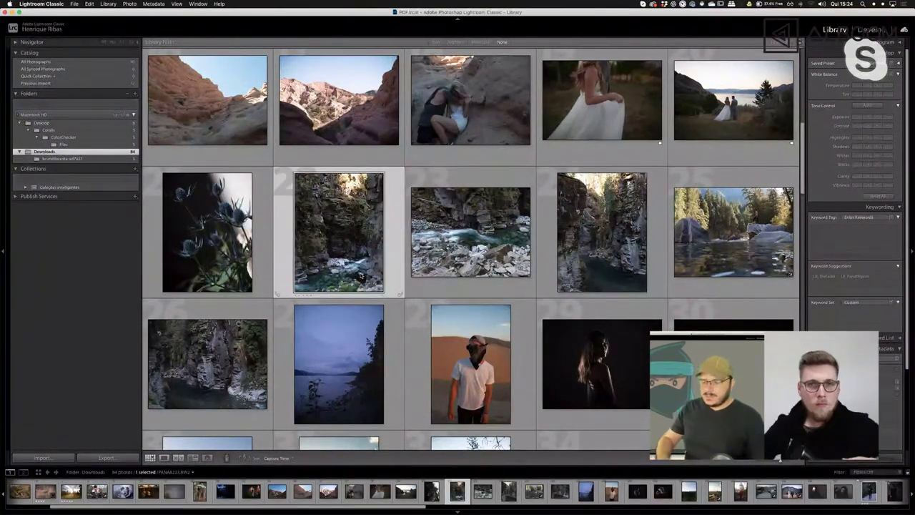
{"action": "key", "text": "minus"}
{"action": "key", "text": "minus"}
{"action": "key", "text": "minus"}
{"action": "key", "text": "minus"}
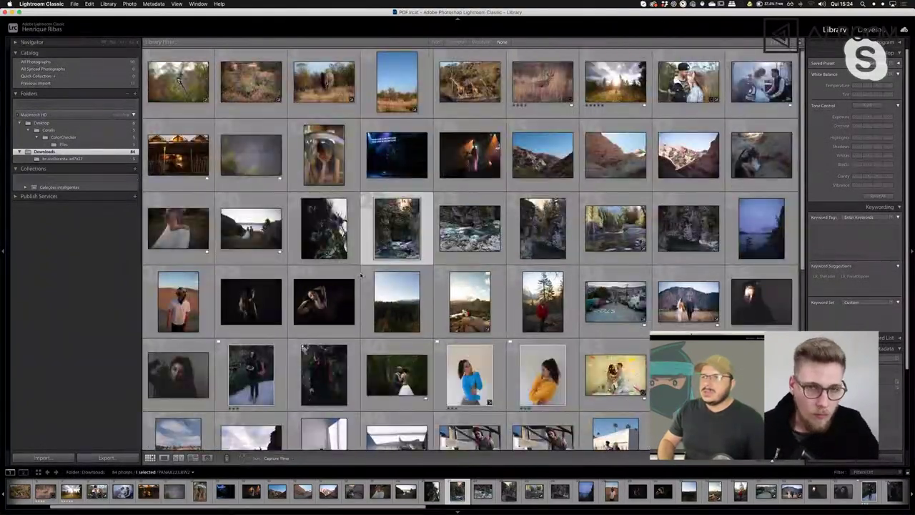
{"action": "key", "text": "j"}
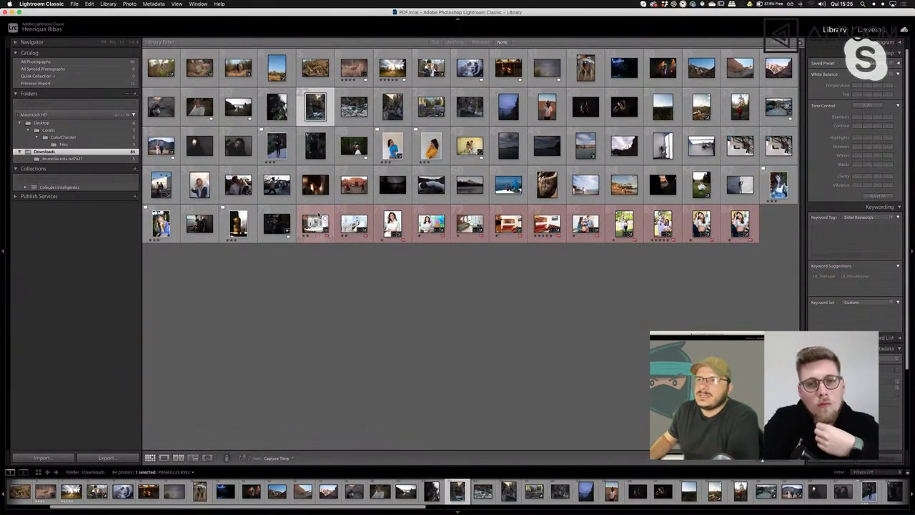
Step: Compare several candidate photos in the grid, and open the vertical canyon photo PANA8254.RW2 for developing
{"action": "left_click", "coordinate": [317, 189]}
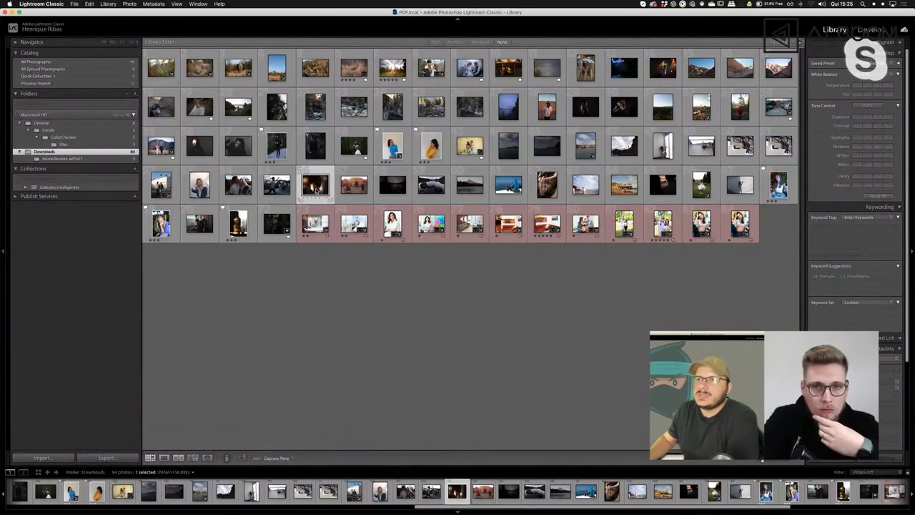
{"action": "left_click", "coordinate": [200, 146]}
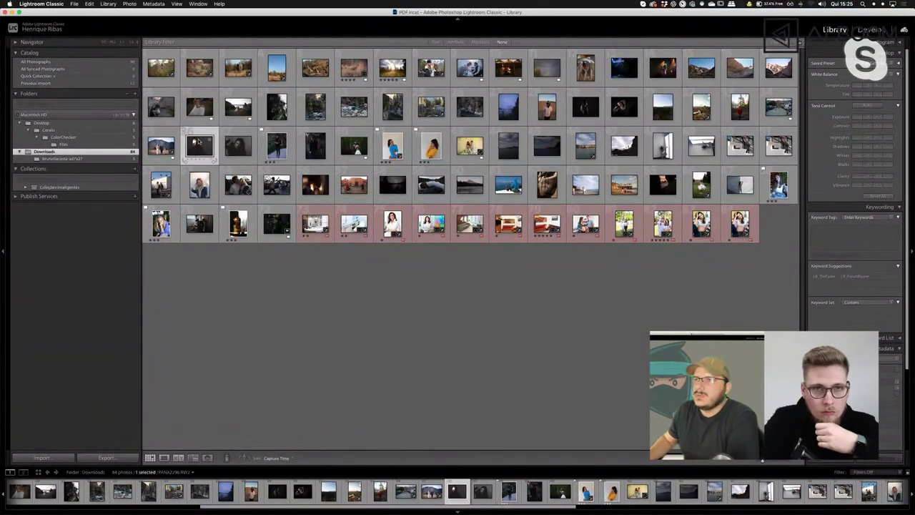
{"action": "left_click", "coordinate": [315, 106]}
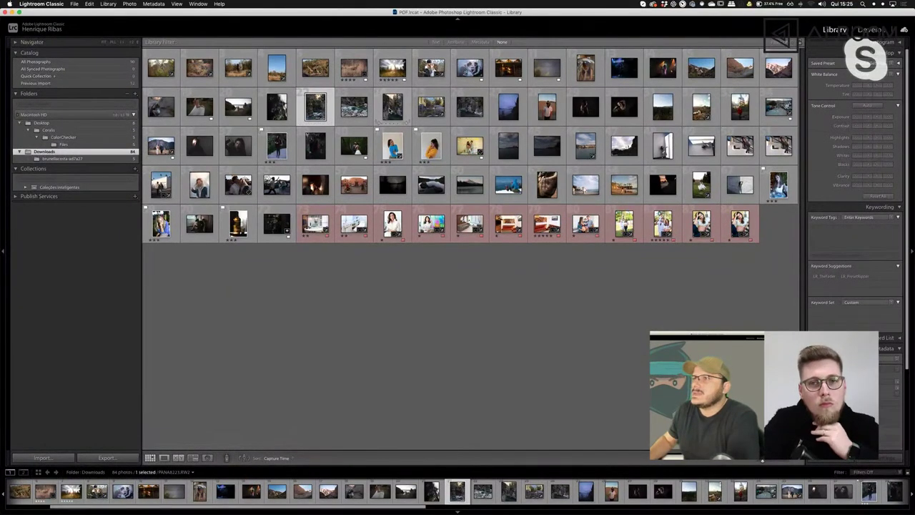
{"action": "left_click", "coordinate": [393, 106]}
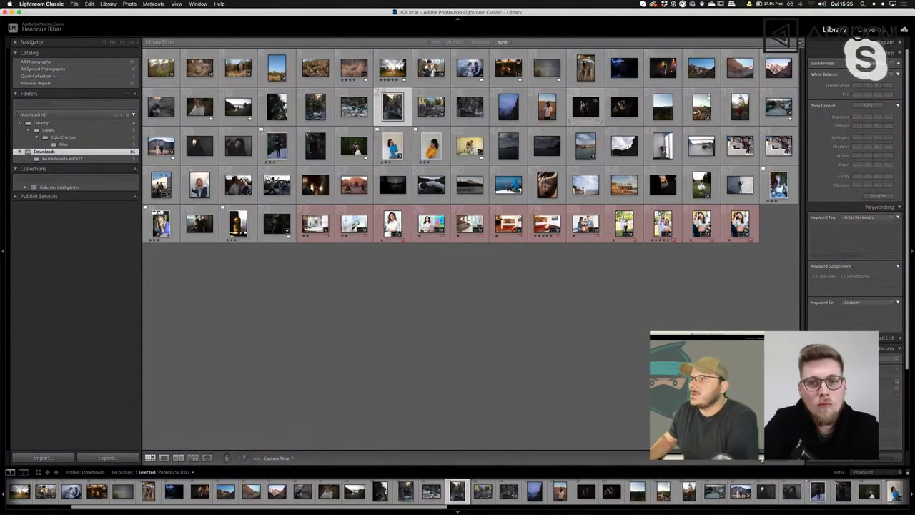
{"action": "left_click", "coordinate": [624, 107]}
{"action": "left_click", "coordinate": [662, 185]}
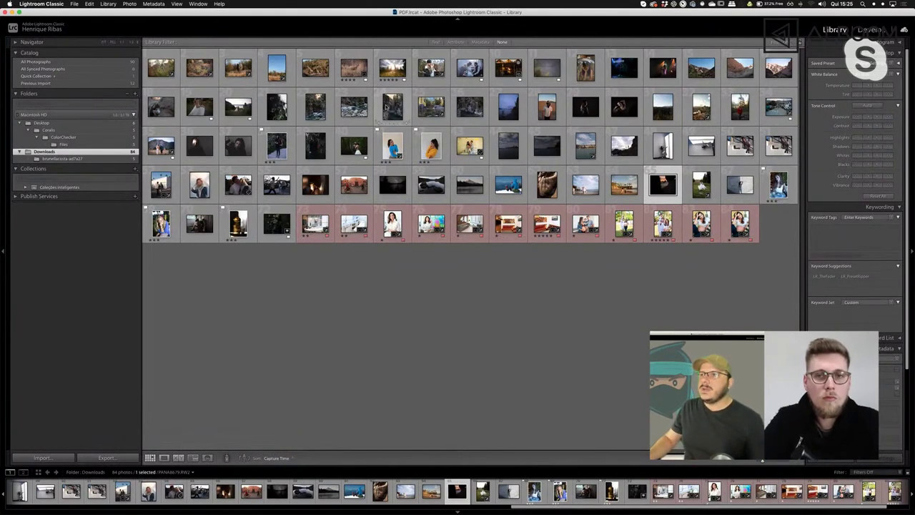
{"action": "left_click", "coordinate": [398, 113]}
{"action": "key", "text": "d"}
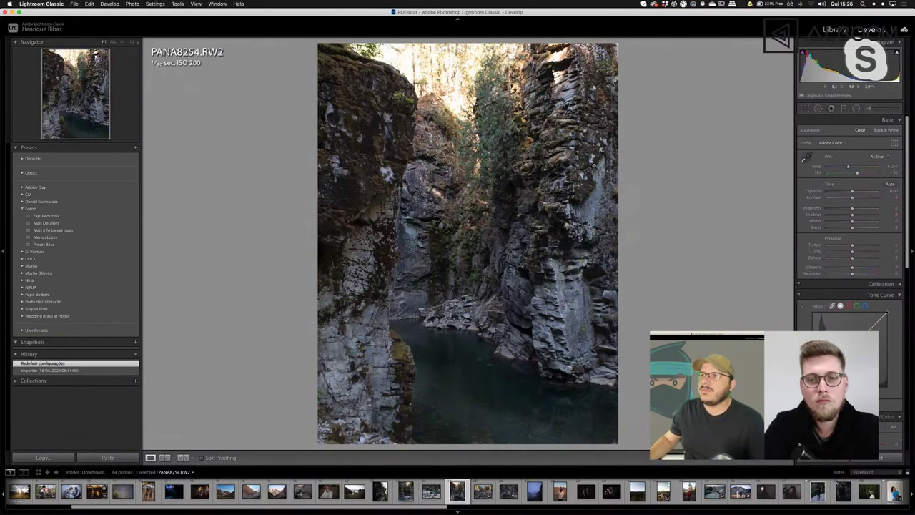
Step: Try cropping away the bright upper part of the canyon photo, and reset the photo's edits
{"action": "key", "text": "r"}
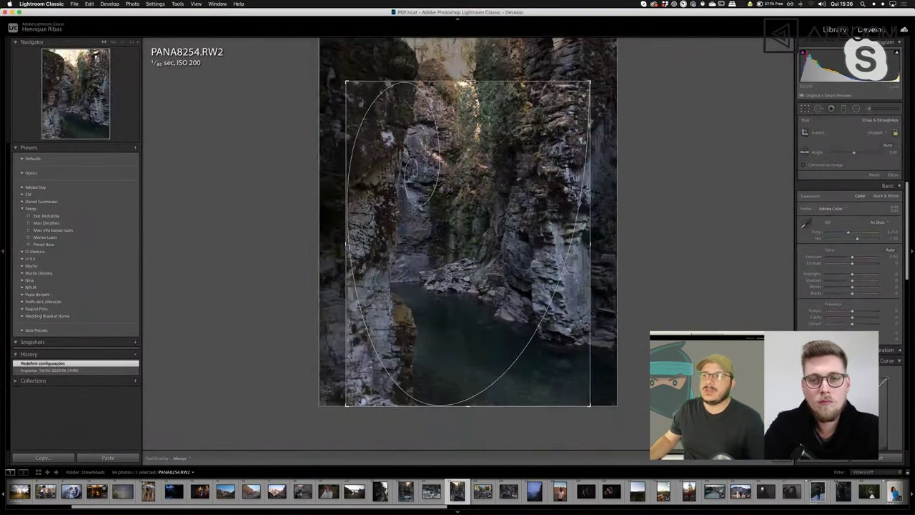
{"action": "left_click_drag", "start_coordinate": [468, 82], "coordinate": [472, 83]}
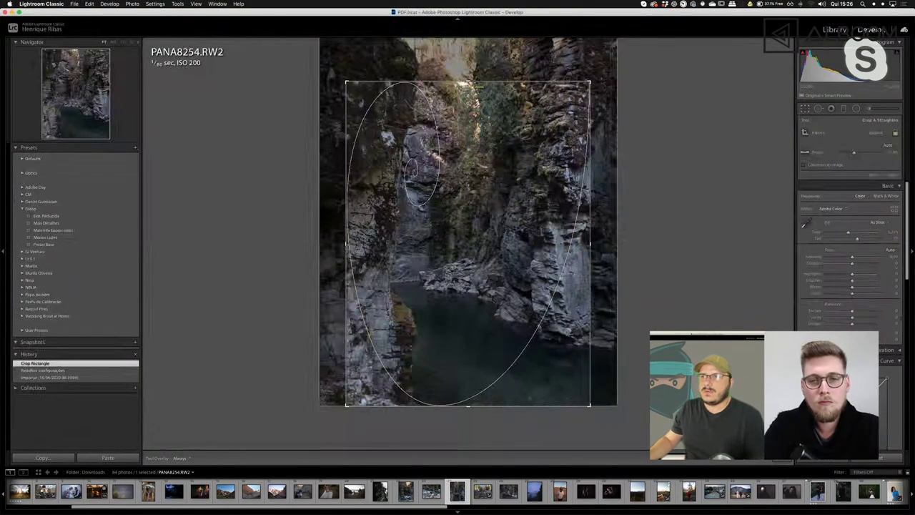
{"action": "key", "text": "super+shift+r"}
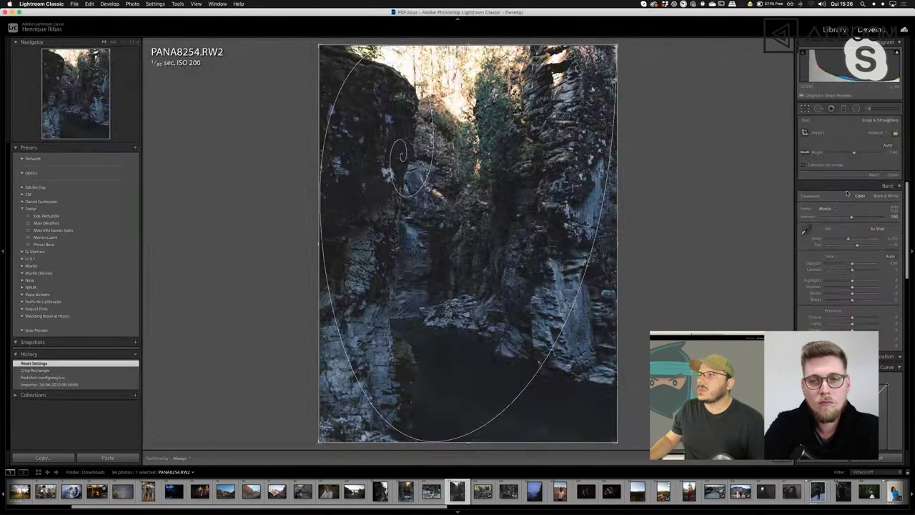
Step: Set the canyon photo's profile to Adobe Color
{"action": "left_click", "coordinate": [827, 208]}
{"action": "left_click", "coordinate": [835, 177]}
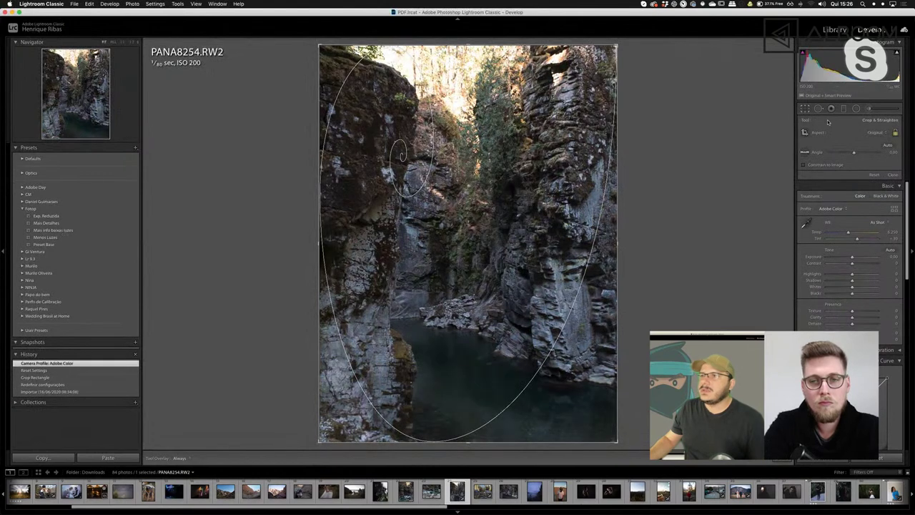
Step: Set the canyon photo's exposure to +0.50, highlights to -100, shadows to +82 and whites to -55
{"action": "left_click", "coordinate": [806, 110]}
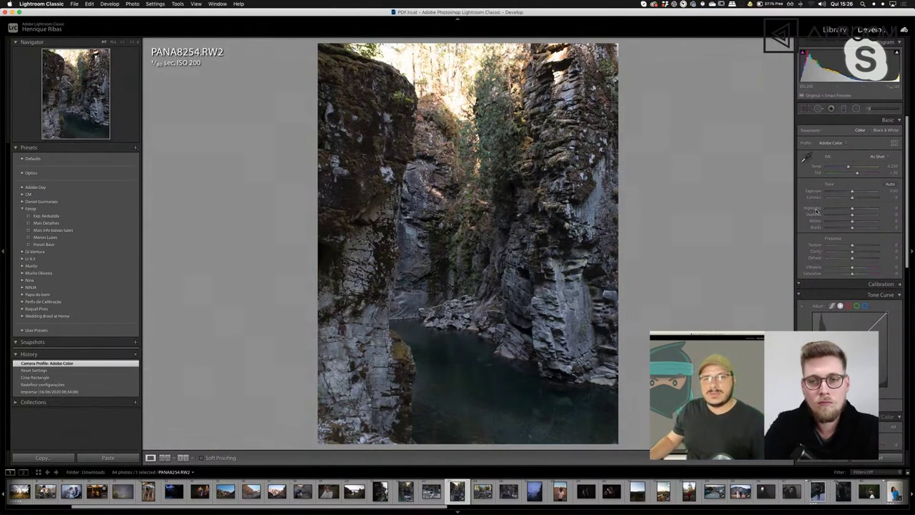
{"action": "left_click_drag", "start_coordinate": [852, 209], "coordinate": [830, 209]}
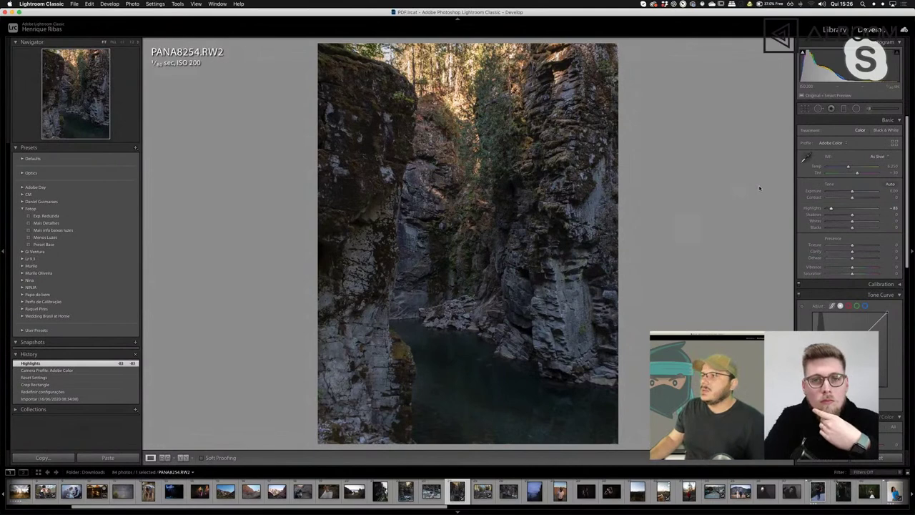
{"action": "mouse_move", "coordinate": [851, 215]}
{"action": "left_mouse_down"}
{"action": "mouse_move", "coordinate": [872, 215]}
{"action": "mouse_move", "coordinate": [856, 193]}
{"action": "mouse_move", "coordinate": [826, 207]}
{"action": "mouse_move", "coordinate": [838, 222]}
{"action": "left_mouse_up"}
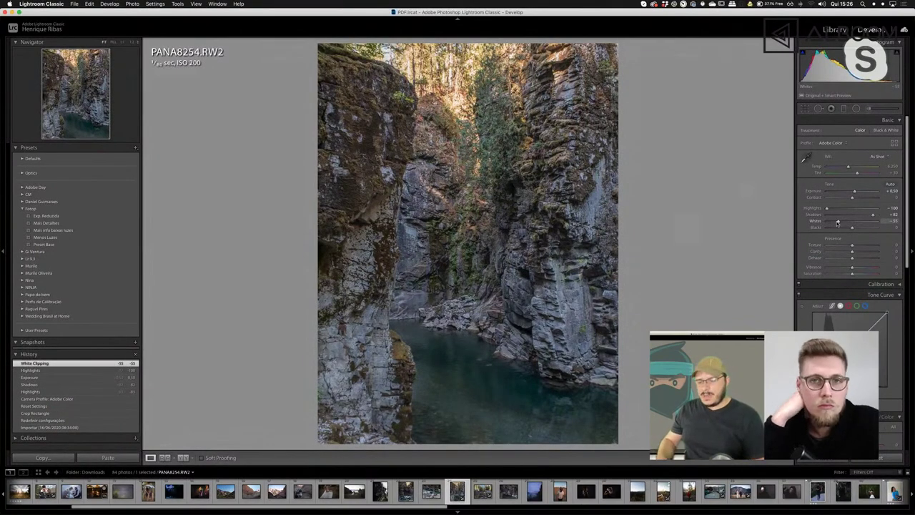
Step: Compare the canyon photo before and after the tonal adjustments
{"action": "key", "text": "backslash"}
{"action": "key", "text": "backslash"}
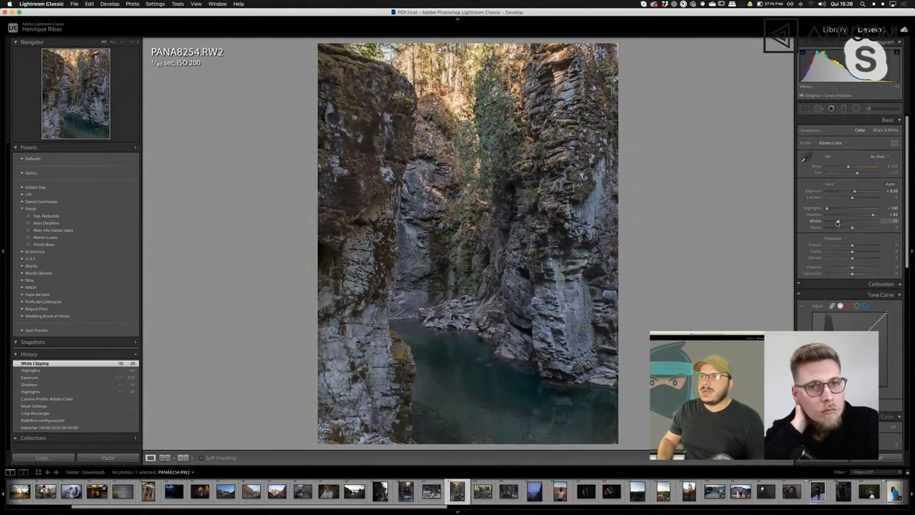
{"action": "key", "text": "backslash"}
{"action": "key", "text": "backslash"}
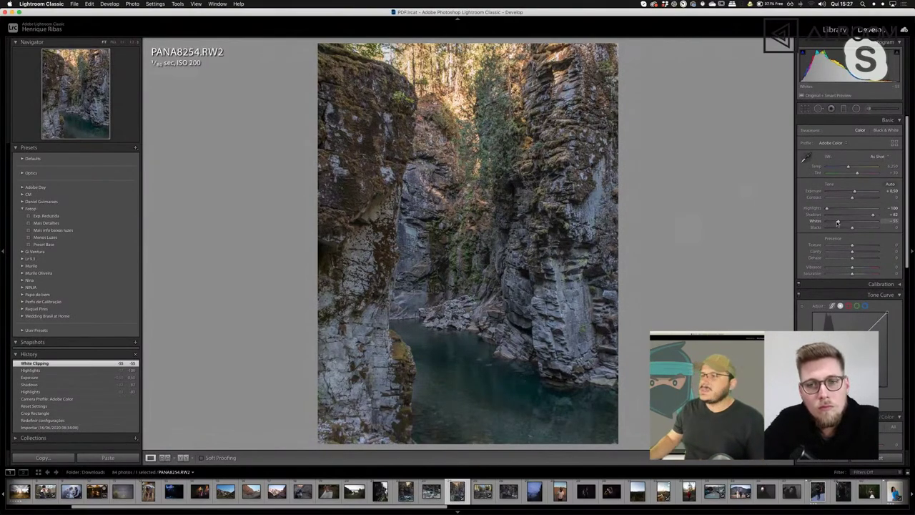
Step: Go back to the grid and open the portrait of the woman at the table, 7K1A8951.CR2, for developing
{"action": "key", "text": "g"}
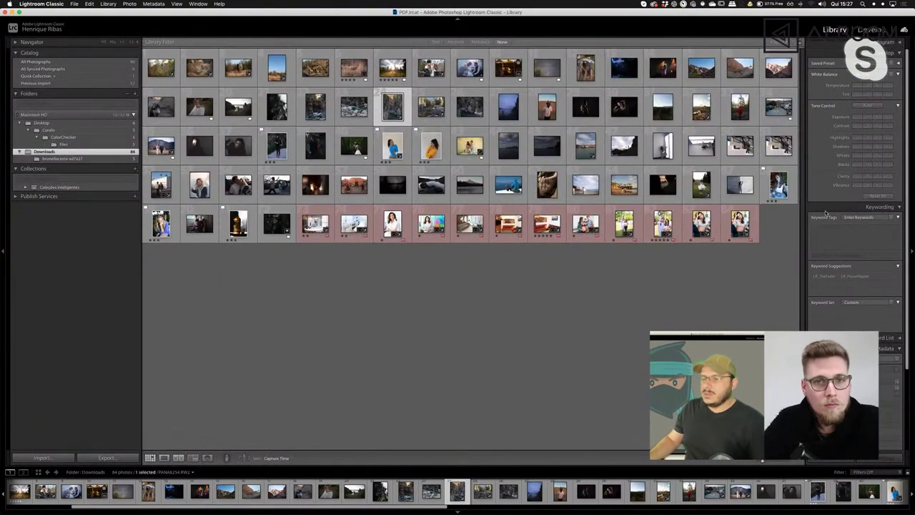
{"action": "left_click", "coordinate": [781, 186]}
{"action": "key", "text": "d"}
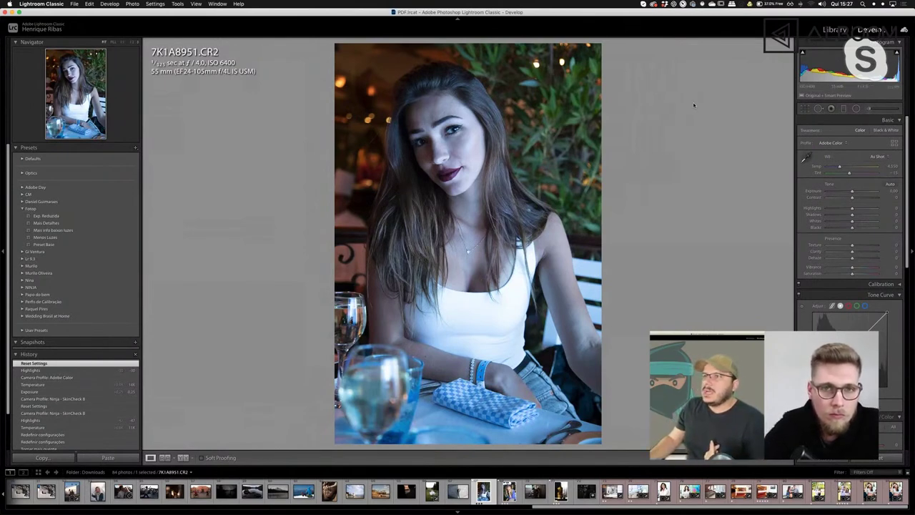
Step: Heal away the bright background lights near the photo's upper-left edge, sampling from the dark area beside them
{"action": "key", "text": "q"}
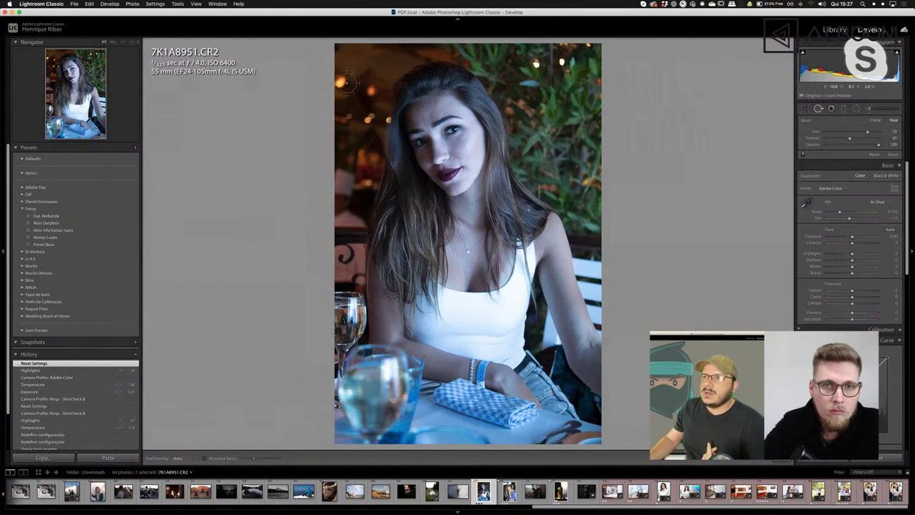
{"action": "left_click", "coordinate": [386, 74]}
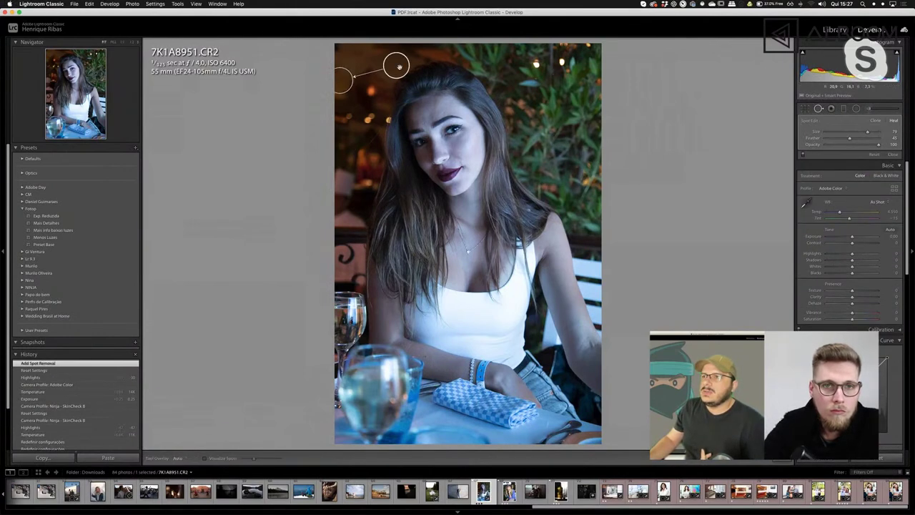
{"action": "left_click_drag", "start_coordinate": [386, 75], "coordinate": [355, 58]}
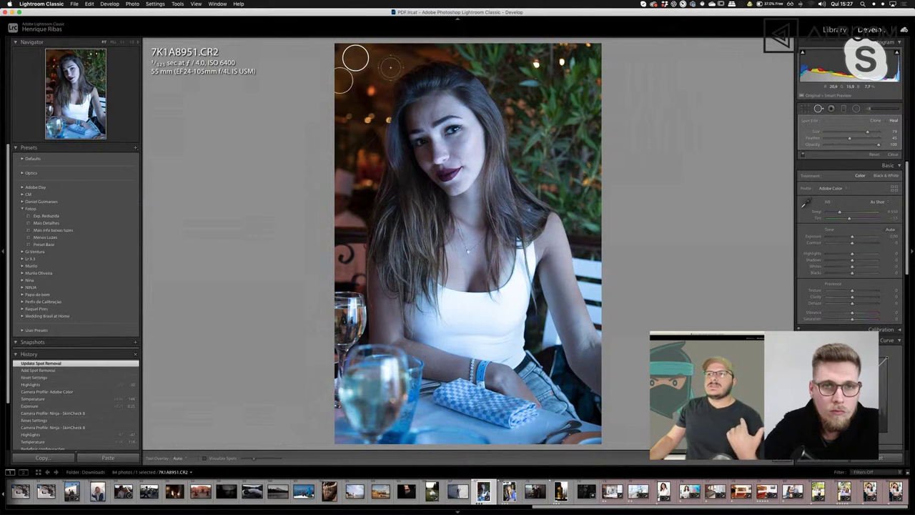
{"action": "left_click", "coordinate": [371, 87]}
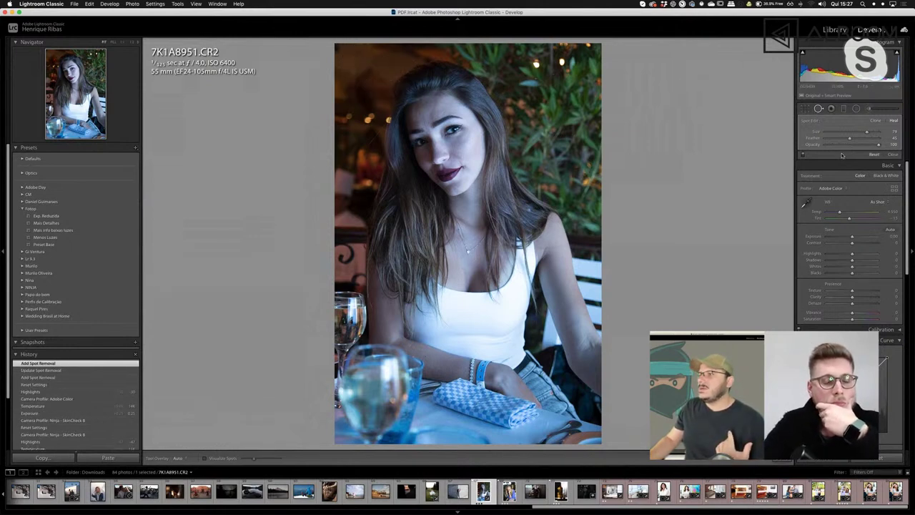
Step: Toggle the spot removal off and on to compare the portrait with and without the healed lights
{"action": "left_click", "coordinate": [804, 155]}
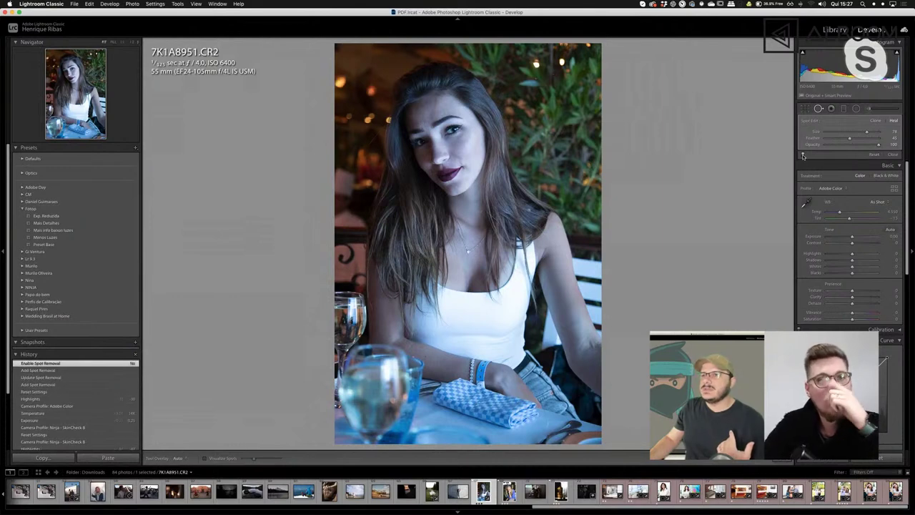
{"action": "left_click", "coordinate": [804, 155]}
{"action": "left_click", "coordinate": [803, 155]}
{"action": "left_click", "coordinate": [803, 155]}
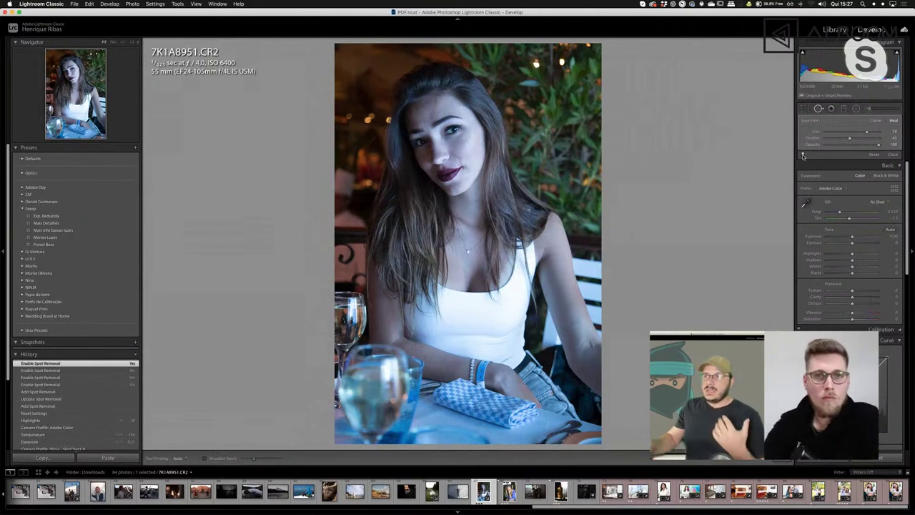
{"action": "left_click", "coordinate": [803, 155]}
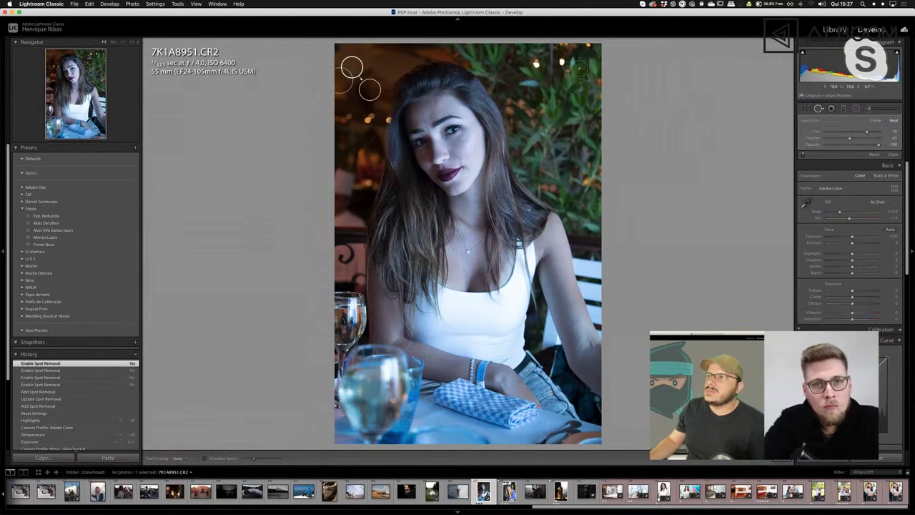
Step: Heal away the bright light spots in the foliage at the photo's upper-right area
{"action": "left_click", "coordinate": [588, 48]}
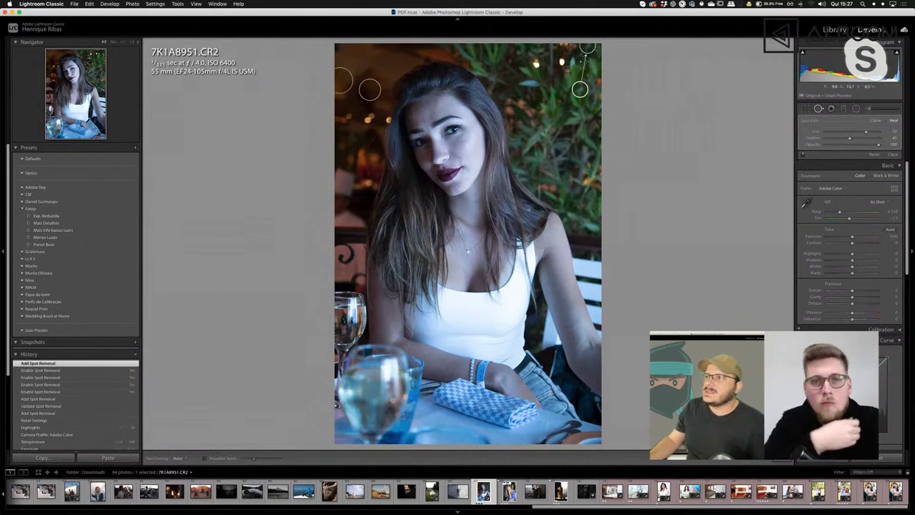
{"action": "left_click", "coordinate": [584, 61]}
{"action": "left_click", "coordinate": [564, 62]}
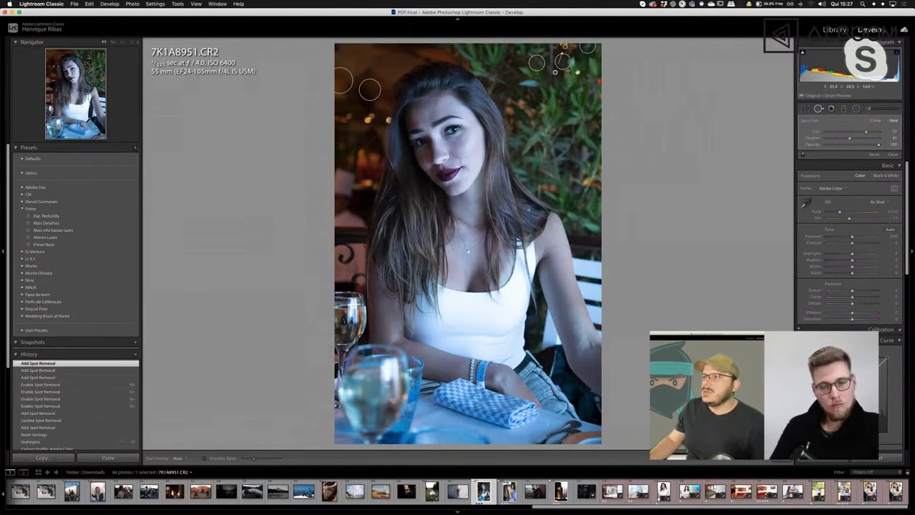
{"action": "left_click", "coordinate": [555, 71]}
{"action": "left_click", "coordinate": [555, 72]}
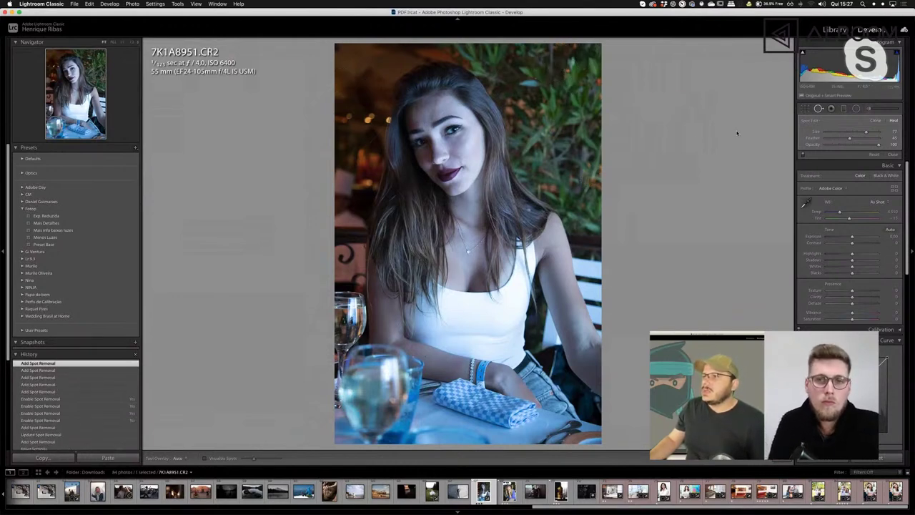
Step: Choose a new sample area for the healing spot above the woman's shoulder and raise its feather to 73
{"action": "key", "text": "slash"}
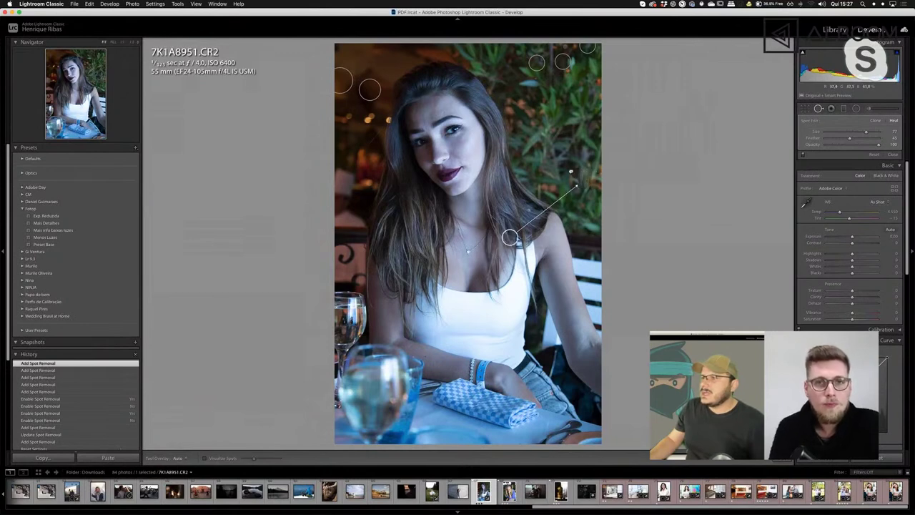
{"action": "key", "text": "Delete"}
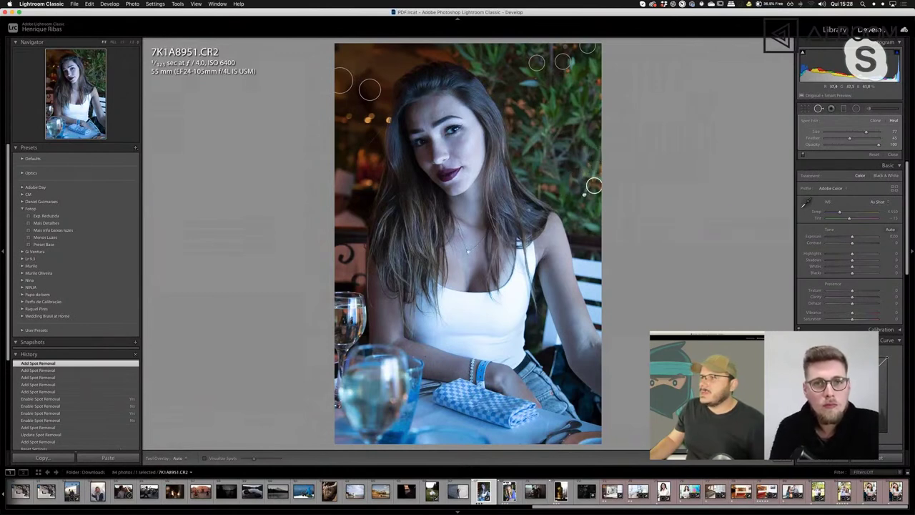
{"action": "left_click_drag", "start_coordinate": [850, 138], "coordinate": [865, 141]}
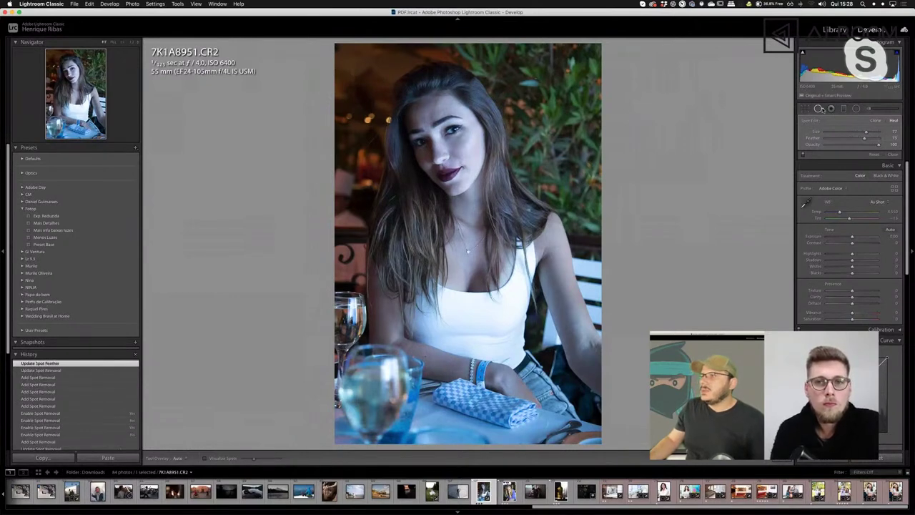
Step: Compare the portrait with spot removal disabled and enabled, leaving the corrections enabled
{"action": "left_click", "coordinate": [818, 108]}
{"action": "left_click", "coordinate": [819, 108]}
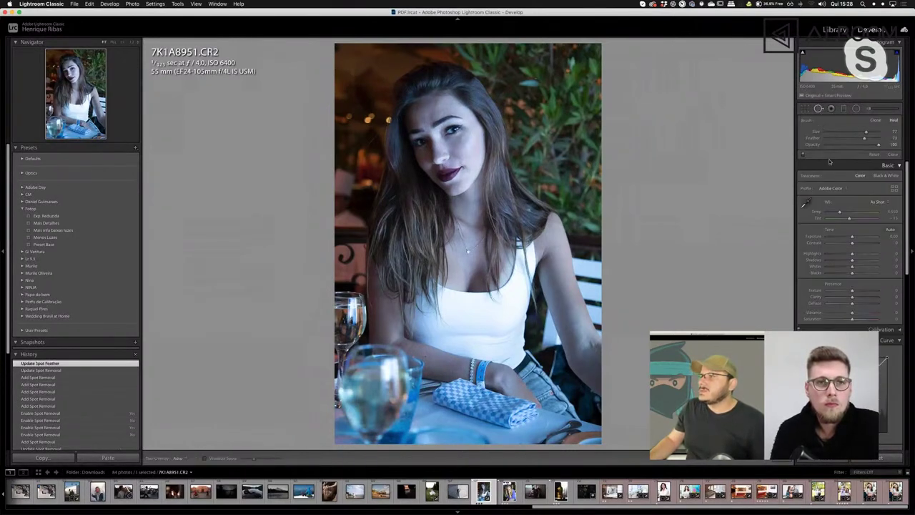
{"action": "left_click", "coordinate": [804, 156]}
{"action": "left_click", "coordinate": [804, 156]}
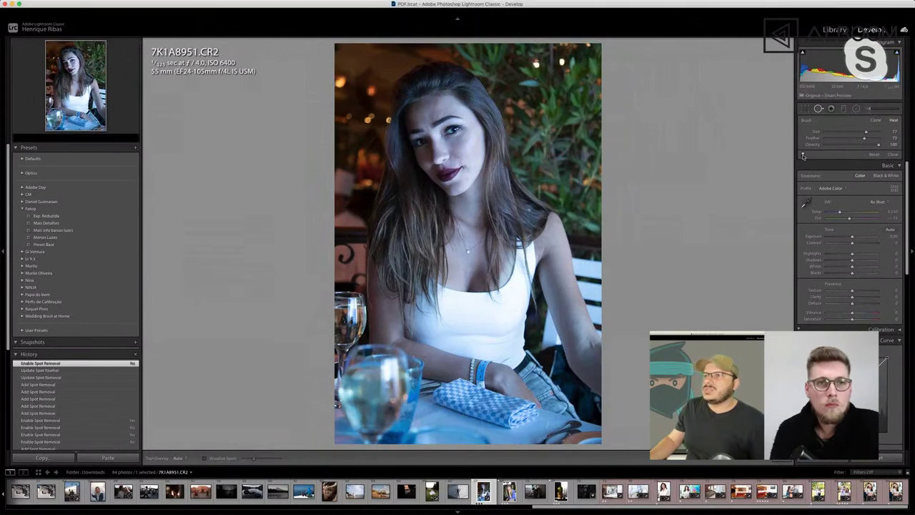
{"action": "left_click", "coordinate": [803, 156]}
{"action": "left_click", "coordinate": [803, 156]}
{"action": "left_click", "coordinate": [803, 155]}
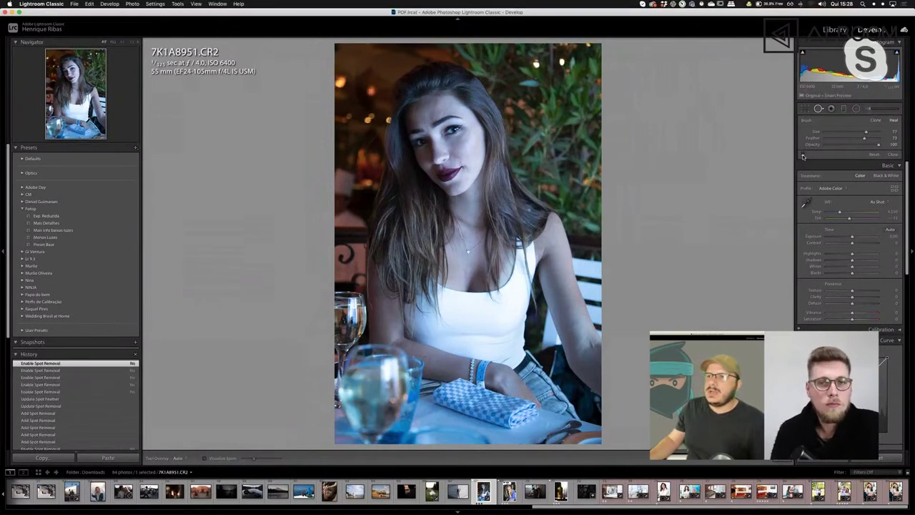
{"action": "left_click", "coordinate": [804, 156]}
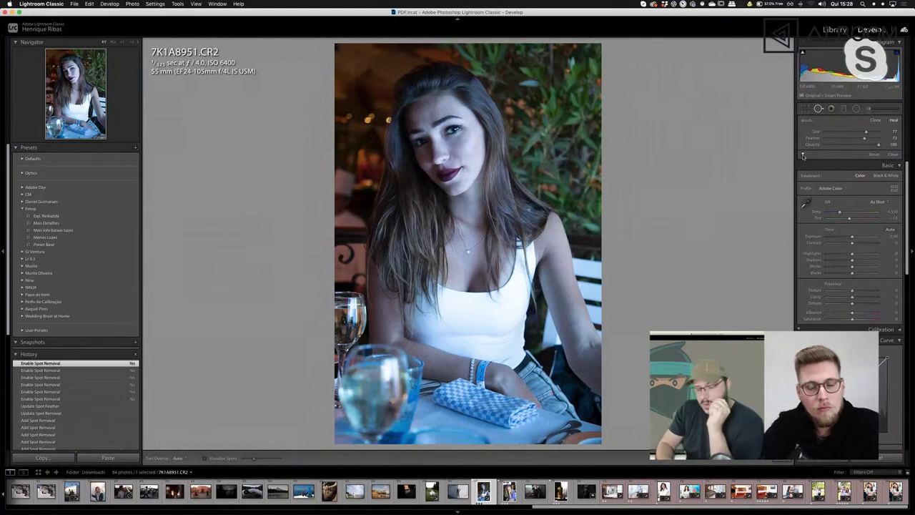
Step: Open the confetti photo of the couple, 5M3_8791.CR2, for developing and convert it to black and white
{"action": "key", "text": "g"}
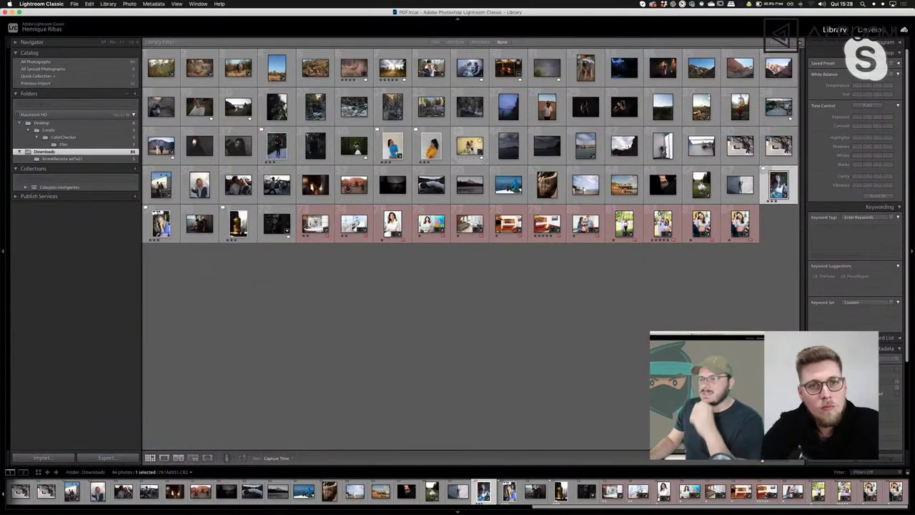
{"action": "left_click", "coordinate": [470, 146]}
{"action": "key", "text": "d"}
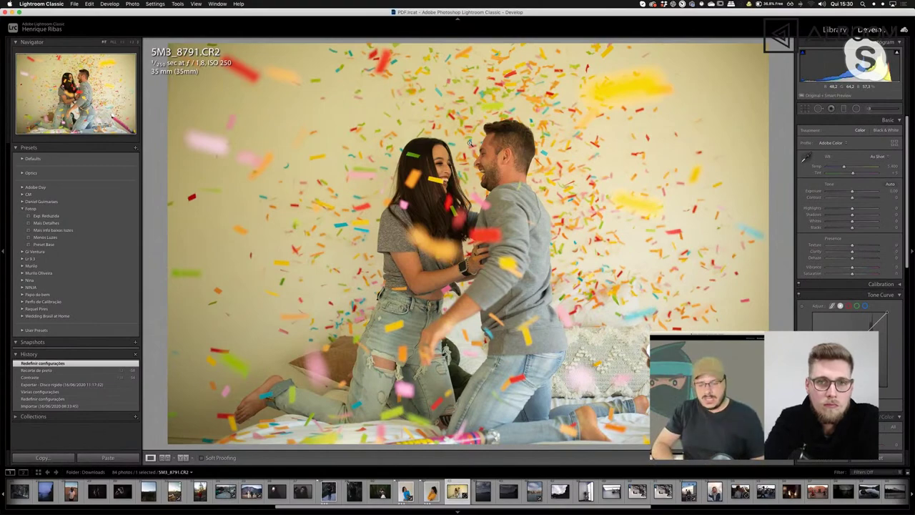
{"action": "key", "text": "v"}
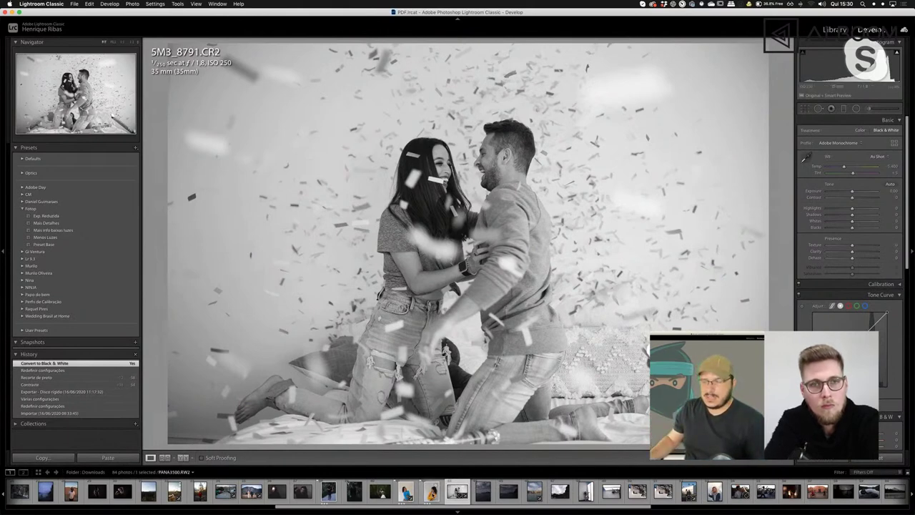
Step: On the yellow-sweater portrait PANA3500.RW2, add a large radial filter centred on the torso and reset its exposure to 0
{"action": "left_click", "coordinate": [431, 491]}
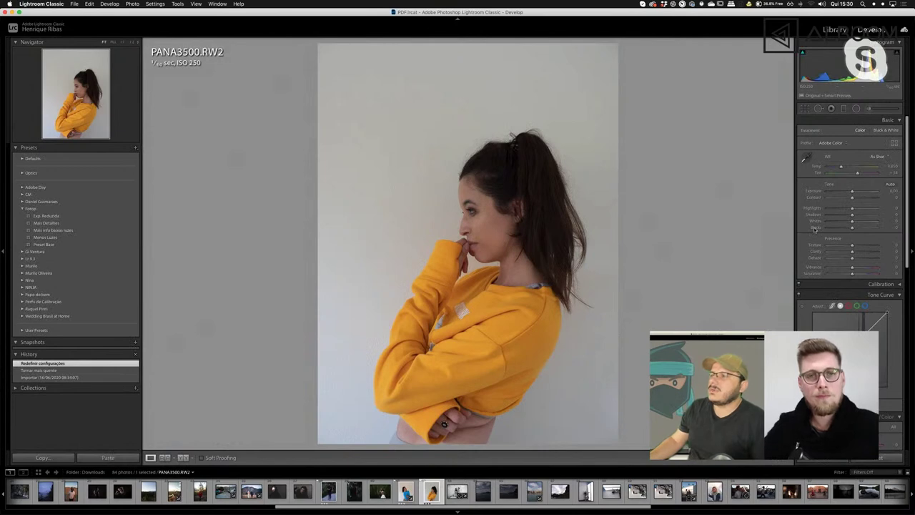
{"action": "left_click", "coordinate": [869, 109]}
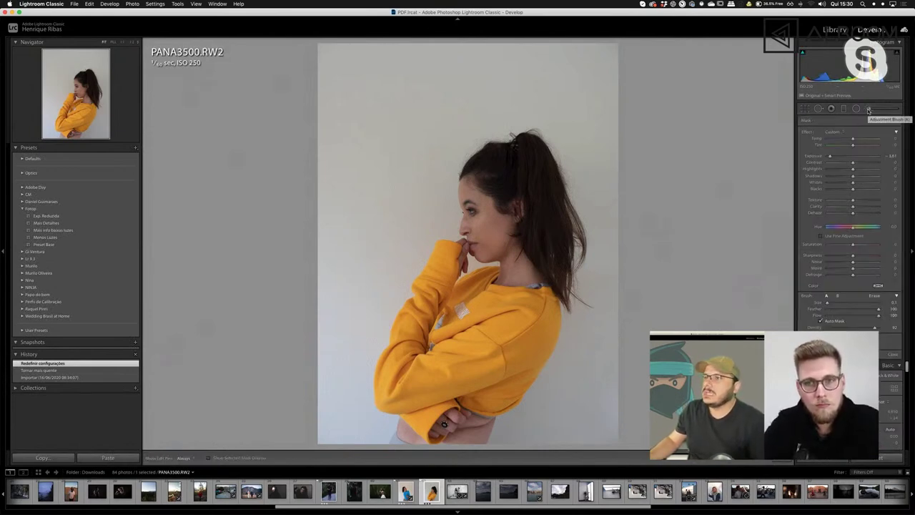
{"action": "left_click", "coordinate": [856, 109]}
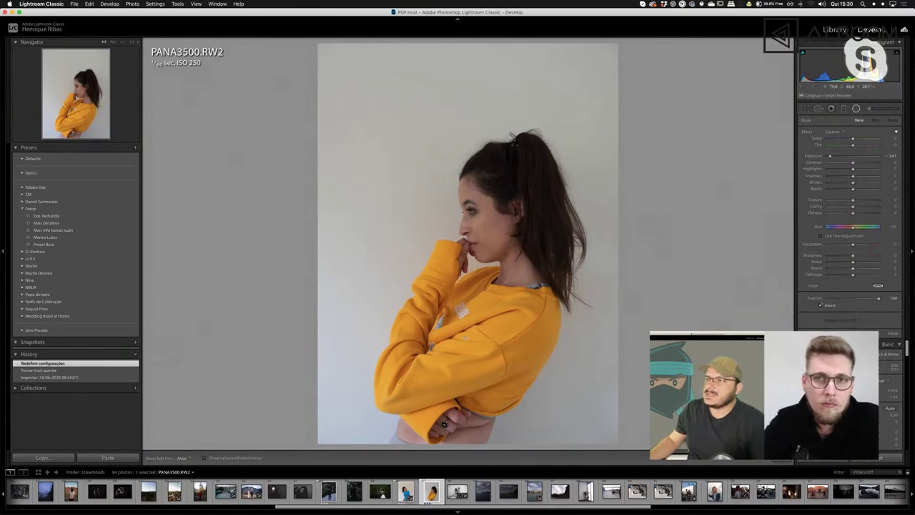
{"action": "left_click_drag", "start_coordinate": [455, 337], "coordinate": [614, 482]}
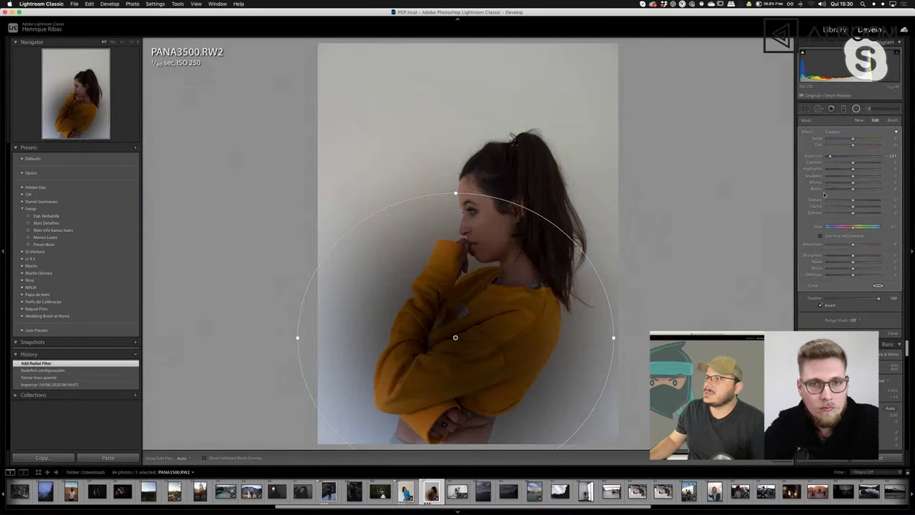
{"action": "double_click", "coordinate": [822, 155]}
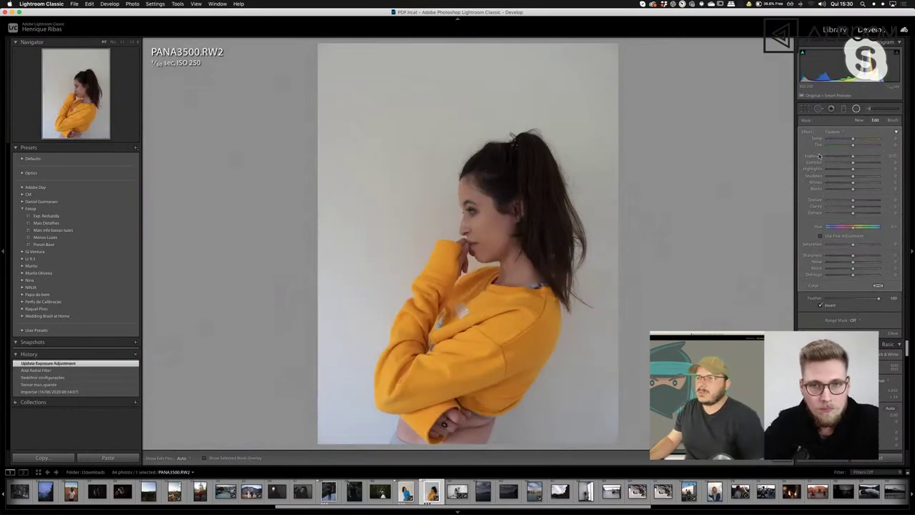
Step: Show the radial filter's mask overlay and cycle its colour to green
{"action": "key", "text": "o"}
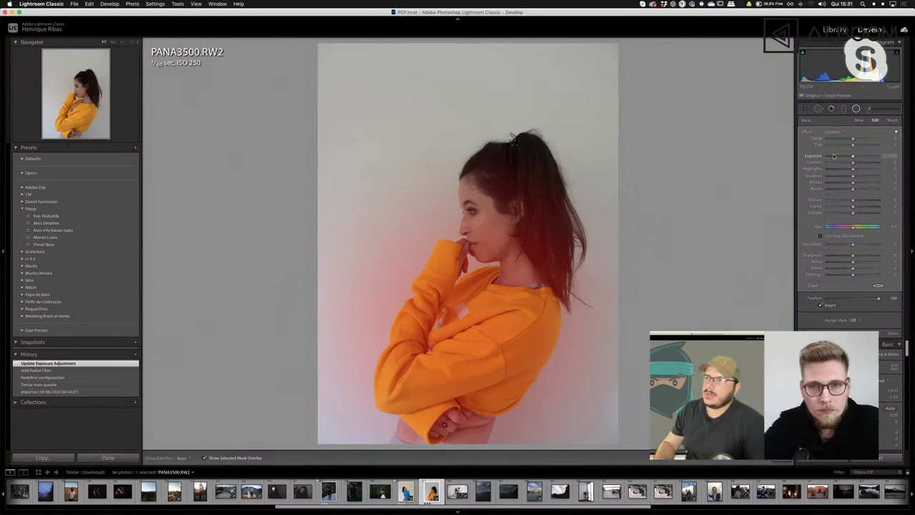
{"action": "key", "text": "shift+o"}
{"action": "key", "text": "shift+o"}
{"action": "key", "text": "shift+o"}
{"action": "key", "text": "shift+o"}
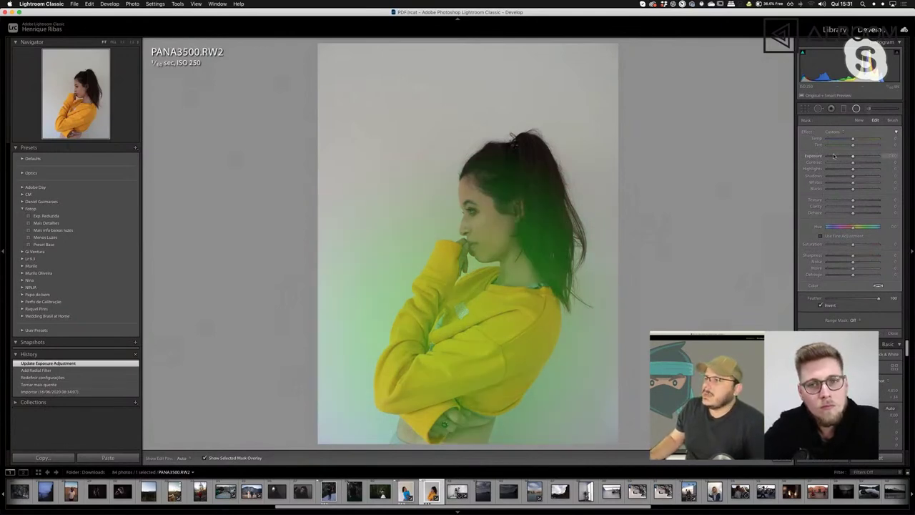
Step: Limit the radial filter with a Color range mask sampled from the yellow sweater's chest area, and hide the mask overlay
{"action": "left_click", "coordinate": [849, 320]}
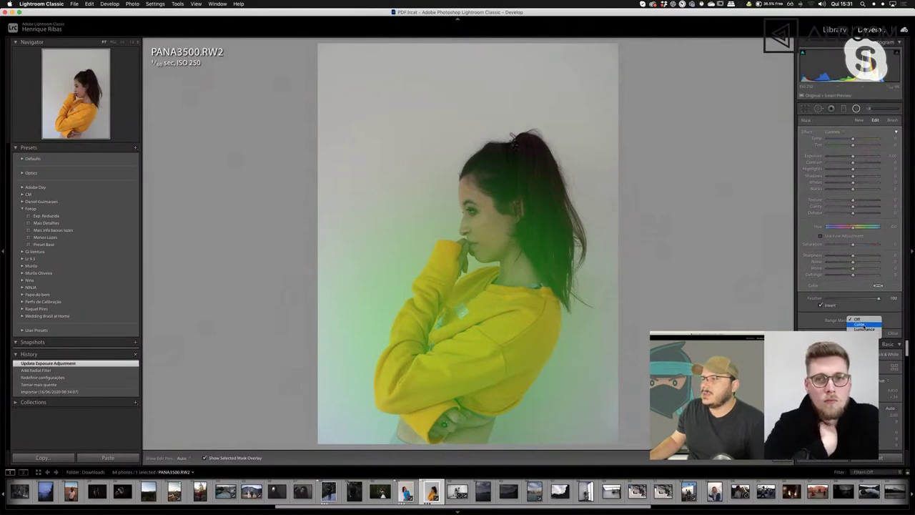
{"action": "left_click", "coordinate": [861, 324]}
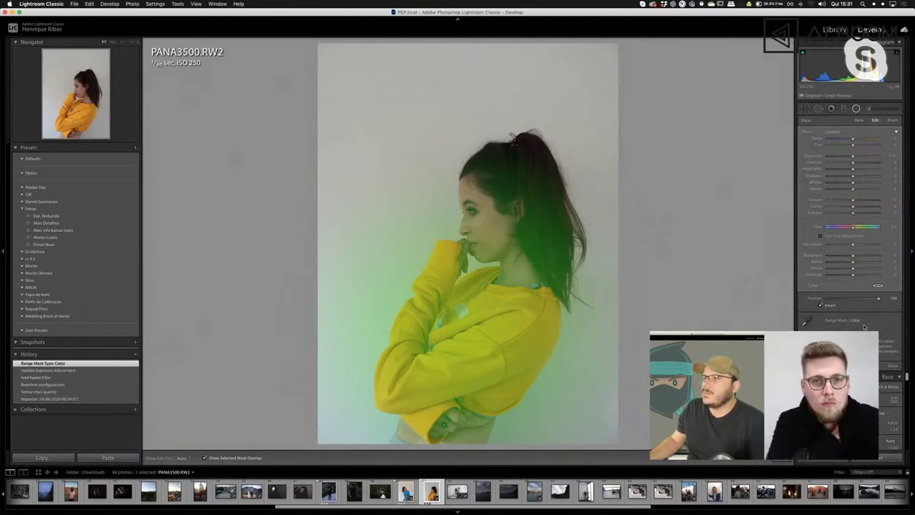
{"action": "left_click", "coordinate": [807, 322]}
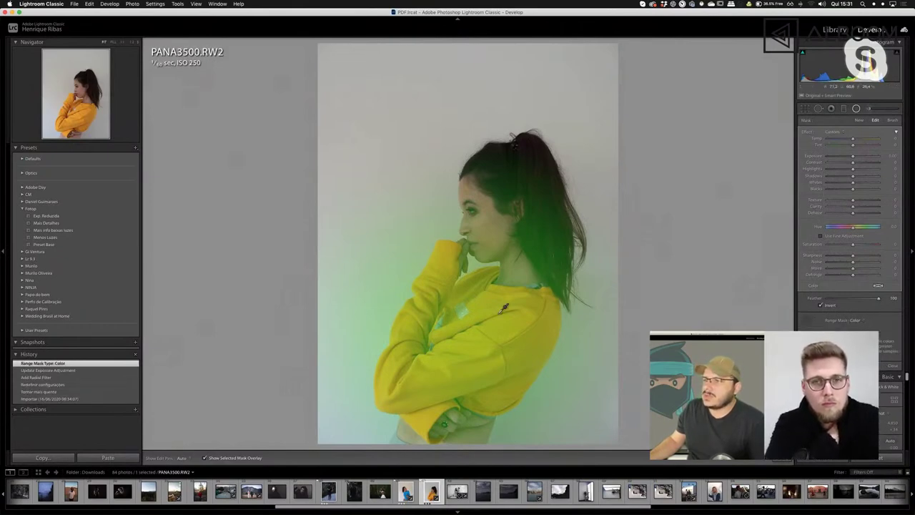
{"action": "left_click_drag", "start_coordinate": [483, 311], "coordinate": [505, 342]}
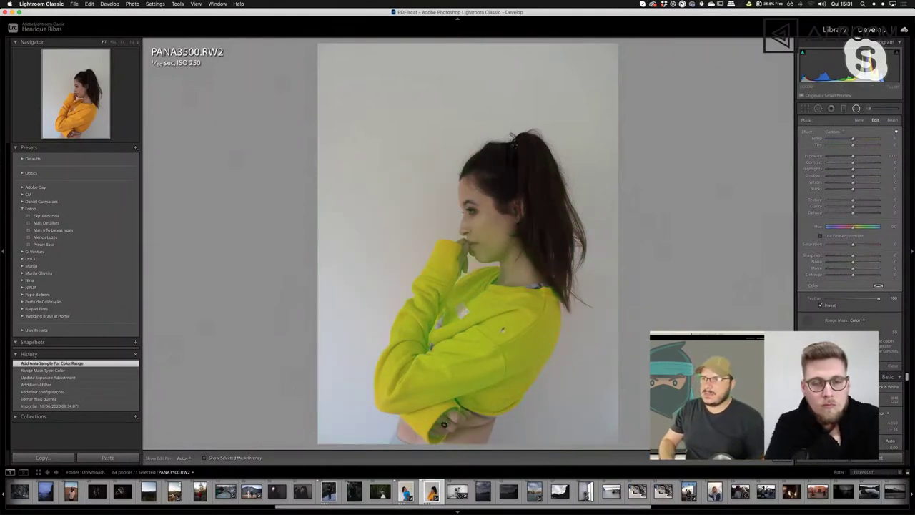
{"action": "key", "text": "o"}
{"action": "key", "text": "o"}
{"action": "key", "text": "o"}
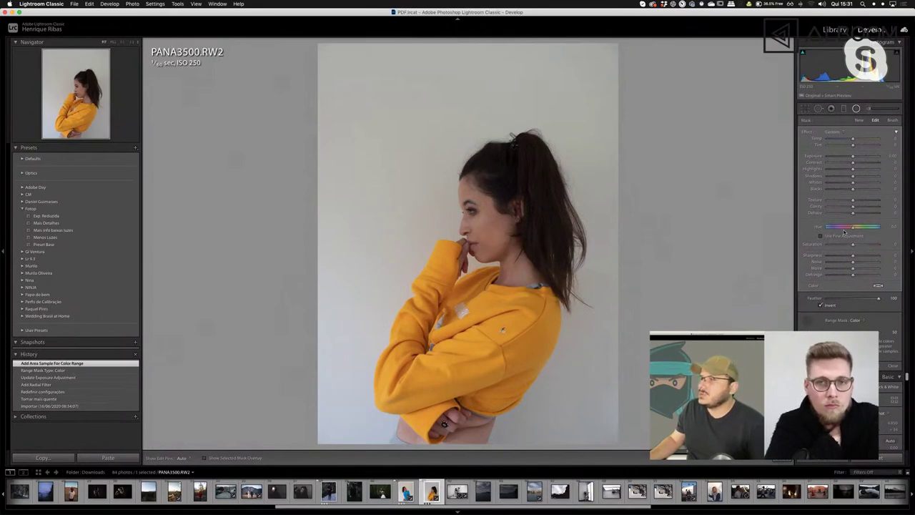
Step: Shift the filter's hue to 180 and add colour range samples from the sweater's back edge and elbow
{"action": "left_click_drag", "start_coordinate": [843, 230], "coordinate": [906, 230]}
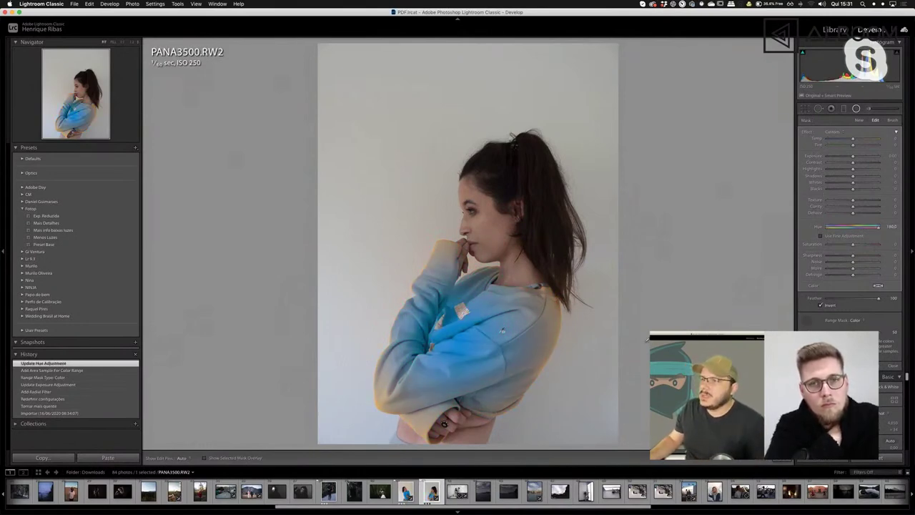
{"action": "left_click", "coordinate": [552, 323]}
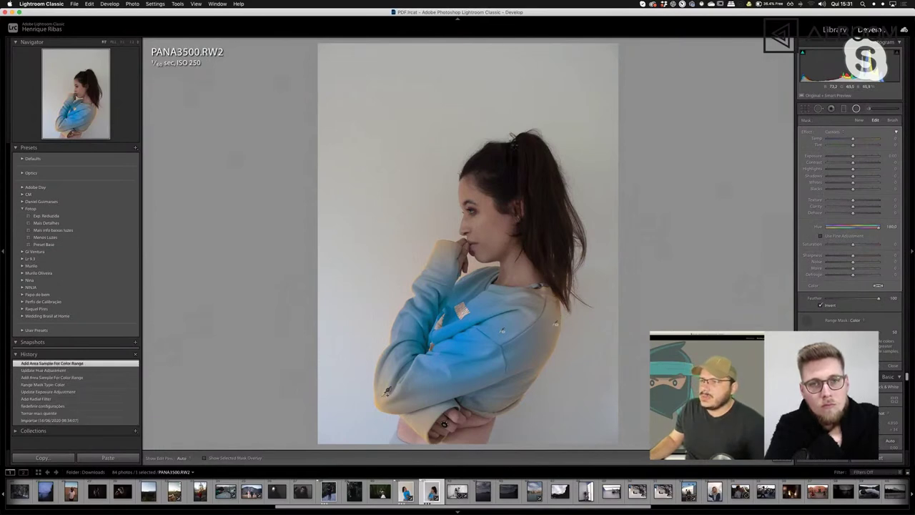
{"action": "left_click", "coordinate": [384, 395]}
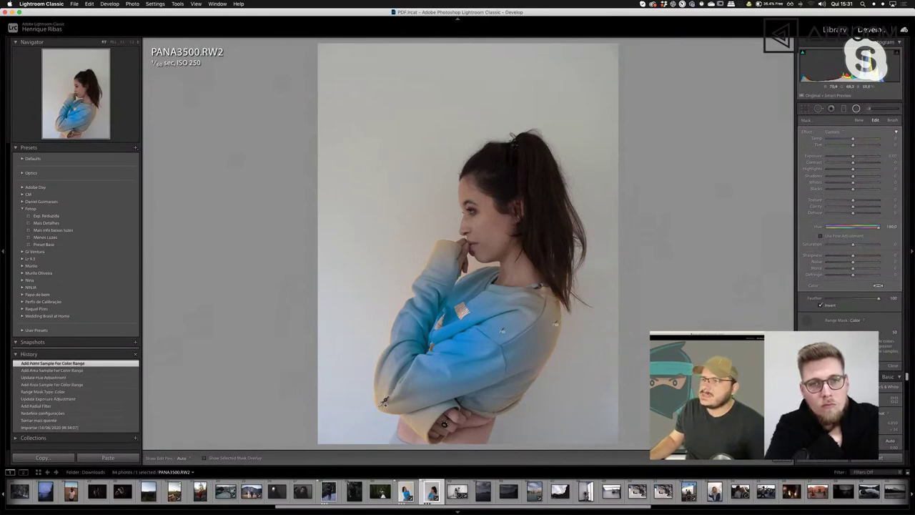
Step: Brush the whole sweater into the radial filter's mask with Auto Mask on, and shift its hue to green, about 74
{"action": "left_click", "coordinate": [892, 120]}
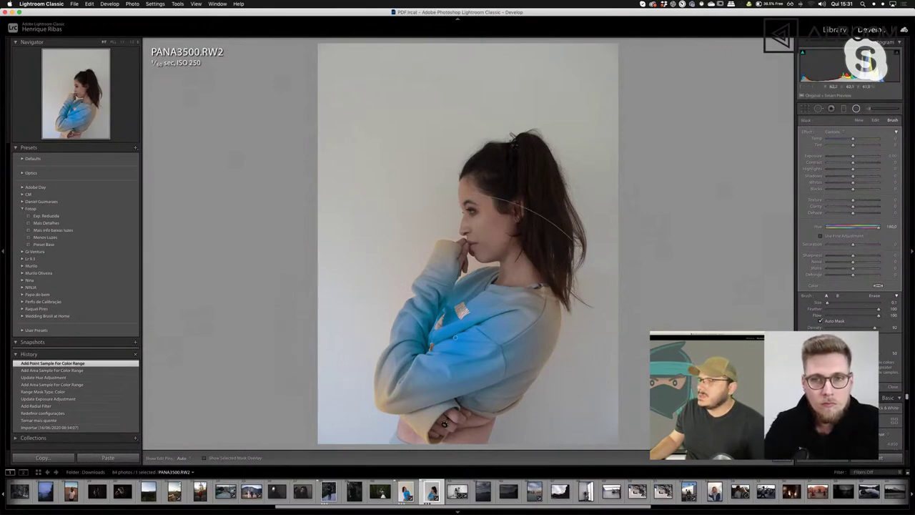
{"action": "scroll", "coordinate": [540, 332], "scroll_direction": "up", "scroll_amount": 5}
{"action": "mouse_move", "coordinate": [522, 364]}
{"action": "left_mouse_down"}
{"action": "mouse_move", "coordinate": [552, 289]}
{"action": "mouse_move", "coordinate": [552, 327]}
{"action": "mouse_move", "coordinate": [481, 407]}
{"action": "mouse_move", "coordinate": [441, 406]}
{"action": "mouse_move", "coordinate": [424, 427]}
{"action": "mouse_move", "coordinate": [382, 395]}
{"action": "mouse_move", "coordinate": [408, 318]}
{"action": "mouse_move", "coordinate": [449, 254]}
{"action": "mouse_move", "coordinate": [443, 269]}
{"action": "mouse_move", "coordinate": [456, 278]}
{"action": "left_mouse_up"}
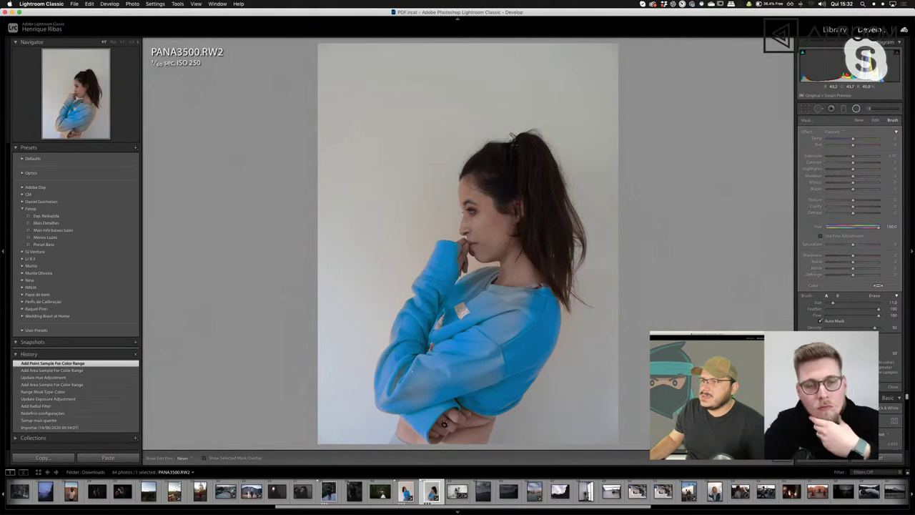
{"action": "left_click_drag", "start_coordinate": [411, 372], "coordinate": [399, 332]}
{"action": "mouse_move", "coordinate": [414, 384]}
{"action": "left_mouse_down"}
{"action": "mouse_move", "coordinate": [404, 393]}
{"action": "mouse_move", "coordinate": [474, 361]}
{"action": "mouse_move", "coordinate": [486, 307]}
{"action": "mouse_move", "coordinate": [504, 308]}
{"action": "mouse_move", "coordinate": [498, 335]}
{"action": "mouse_move", "coordinate": [522, 308]}
{"action": "mouse_move", "coordinate": [491, 376]}
{"action": "left_mouse_up"}
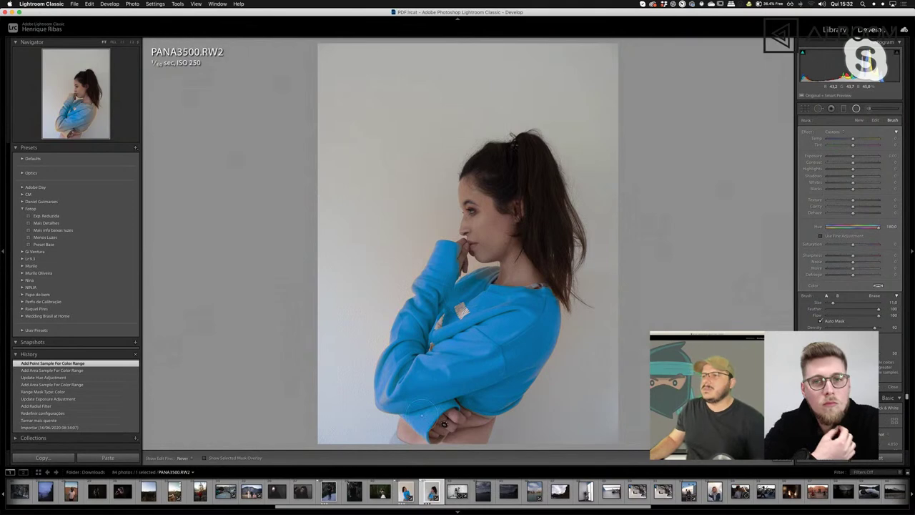
{"action": "left_click", "coordinate": [455, 337]}
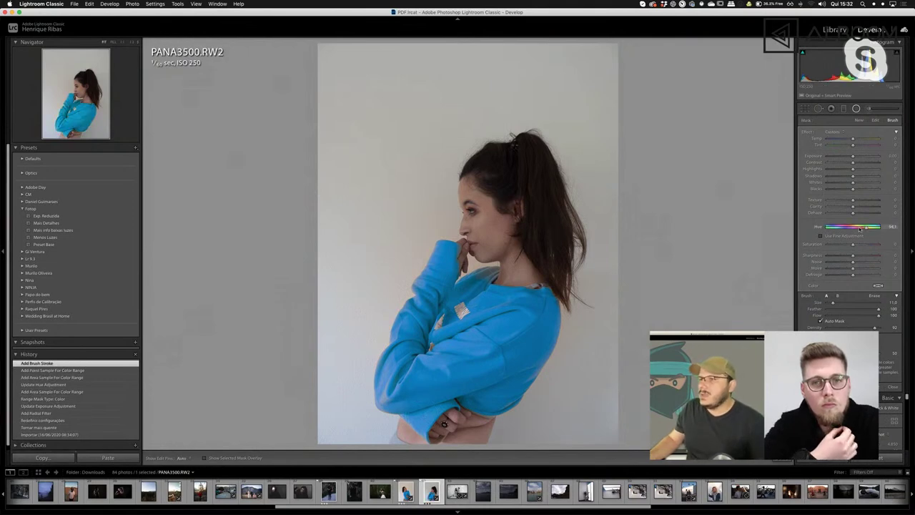
{"action": "left_click_drag", "start_coordinate": [853, 227], "coordinate": [874, 232]}
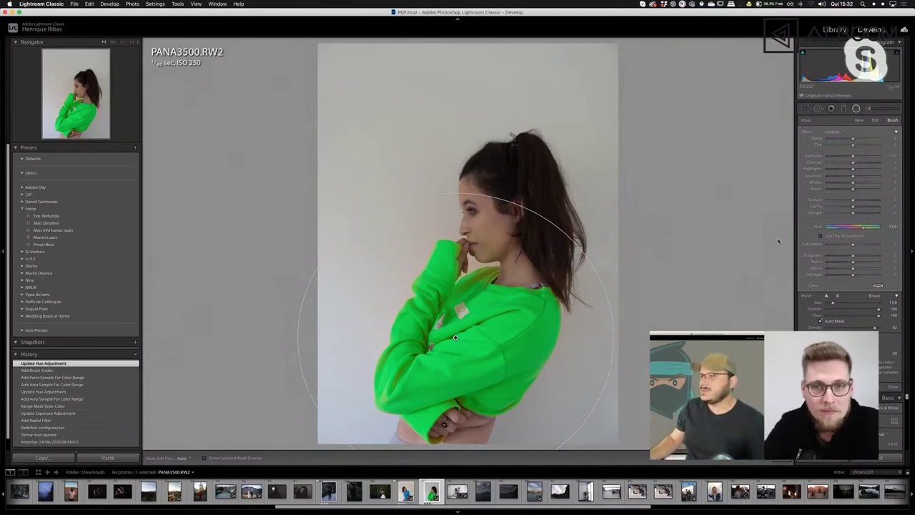
{"action": "key", "text": "super+Tab"}
{"action": "key", "text": "super+Tab"}
{"action": "key", "text": "super+Tab"}
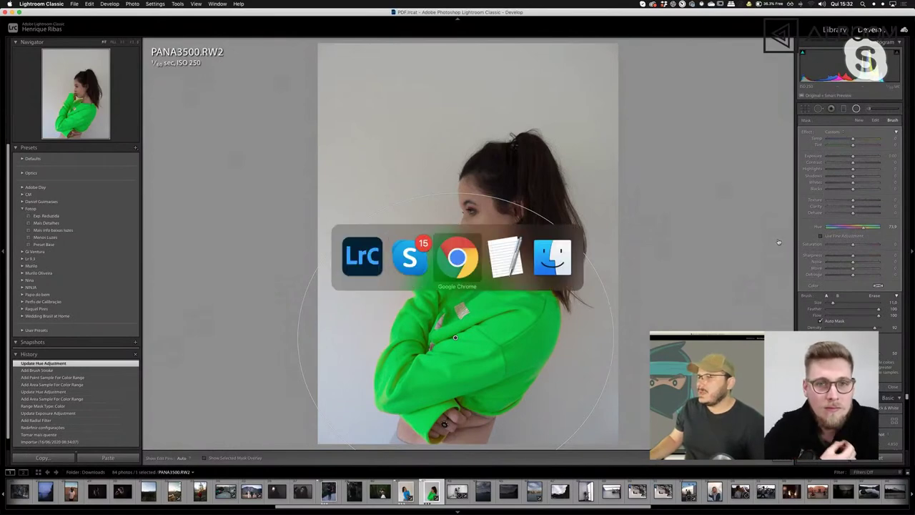
{"action": "left_click", "coordinate": [779, 241]}
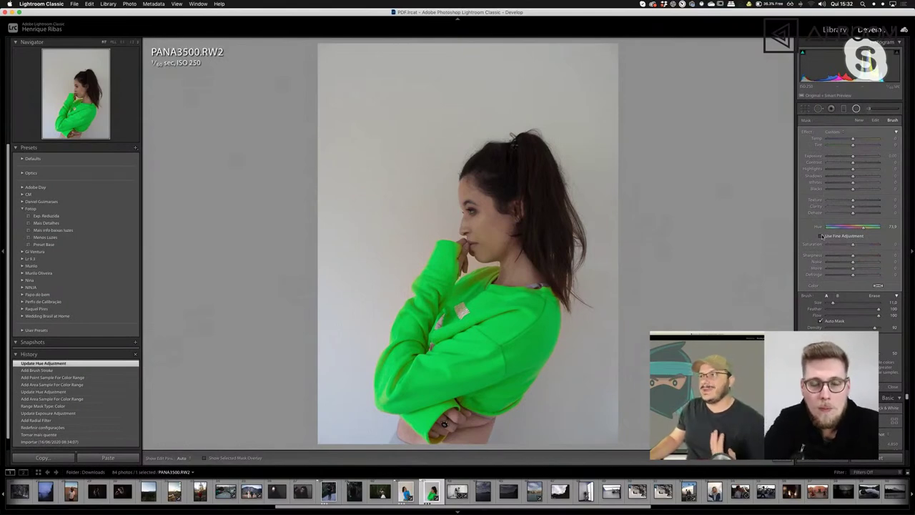
Step: Open the restaurant portrait 7K1A8951.CR2 for developing and set exposure to about +0.33, shadows to +51 and highlights to -67
{"action": "key", "text": "g"}
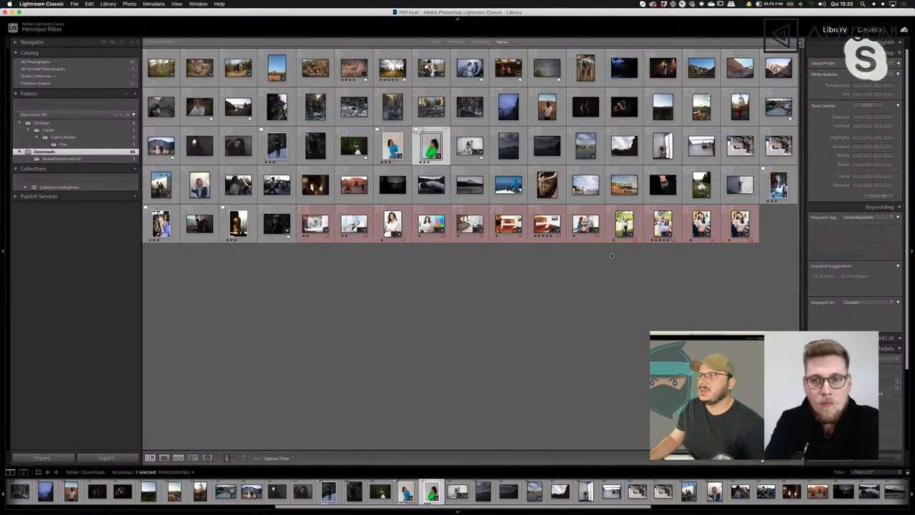
{"action": "left_click", "coordinate": [779, 185]}
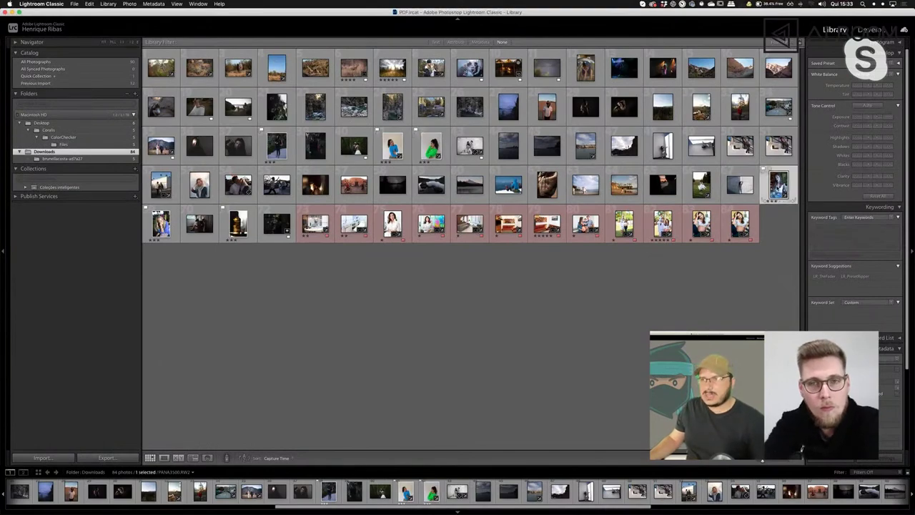
{"action": "key", "text": "d"}
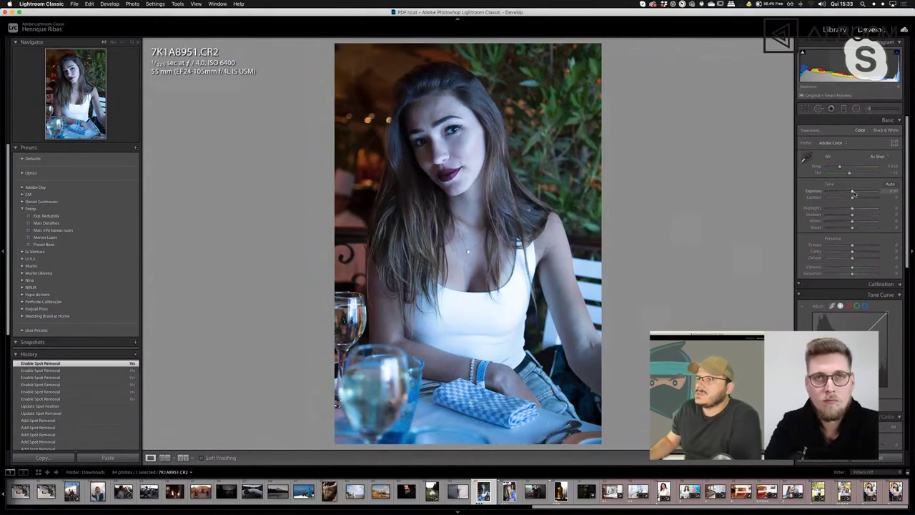
{"action": "left_click_drag", "start_coordinate": [853, 194], "coordinate": [835, 209]}
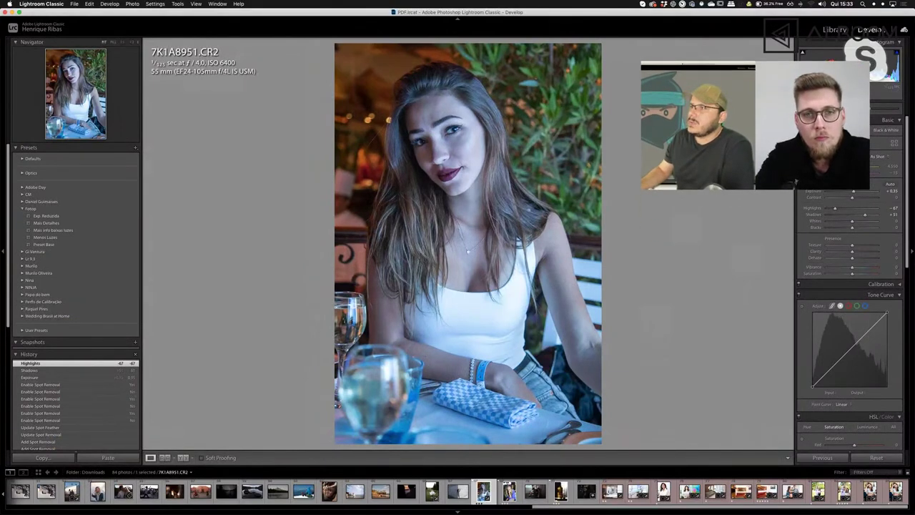
Step: Try a white balance sampled from the woman's white top, with the temperature lowered to about 9,714
{"action": "key", "text": "w"}
{"action": "left_click", "coordinate": [472, 302]}
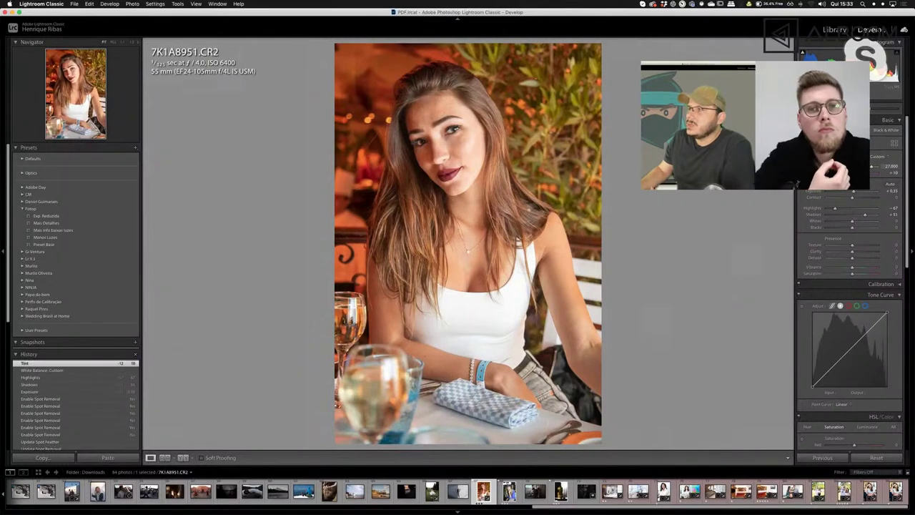
{"action": "mouse_move", "coordinate": [873, 166]}
{"action": "left_mouse_down"}
{"action": "mouse_move", "coordinate": [850, 172]}
{"action": "mouse_move", "coordinate": [857, 166]}
{"action": "left_mouse_up"}
Step: Apply the Auto white balance, and refine the portrait with temperature at 11,643, tint at +5 and highlights at -27
{"action": "left_click", "coordinate": [873, 155]}
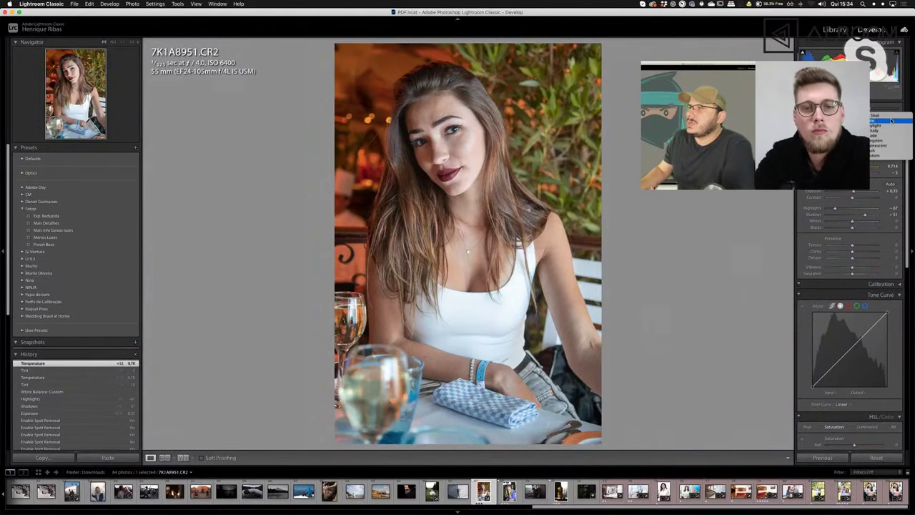
{"action": "left_click", "coordinate": [892, 120]}
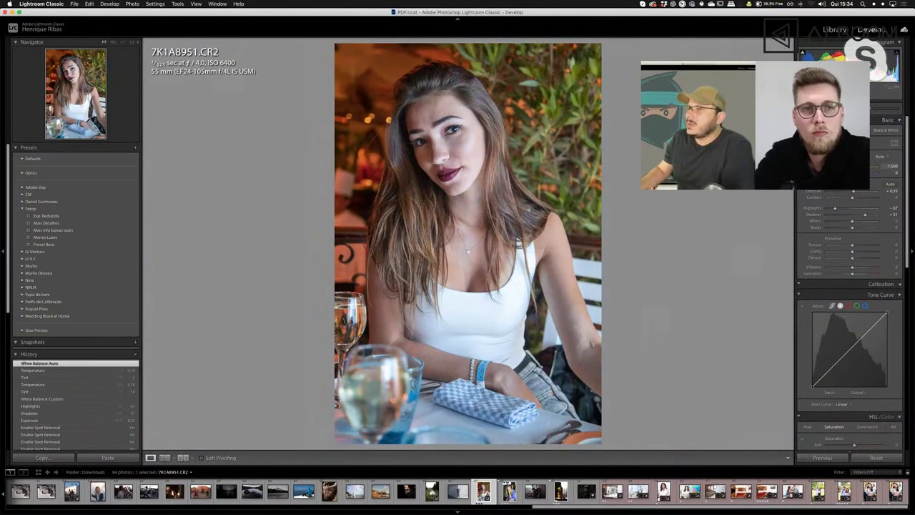
{"action": "left_click_drag", "start_coordinate": [854, 166], "coordinate": [865, 165]}
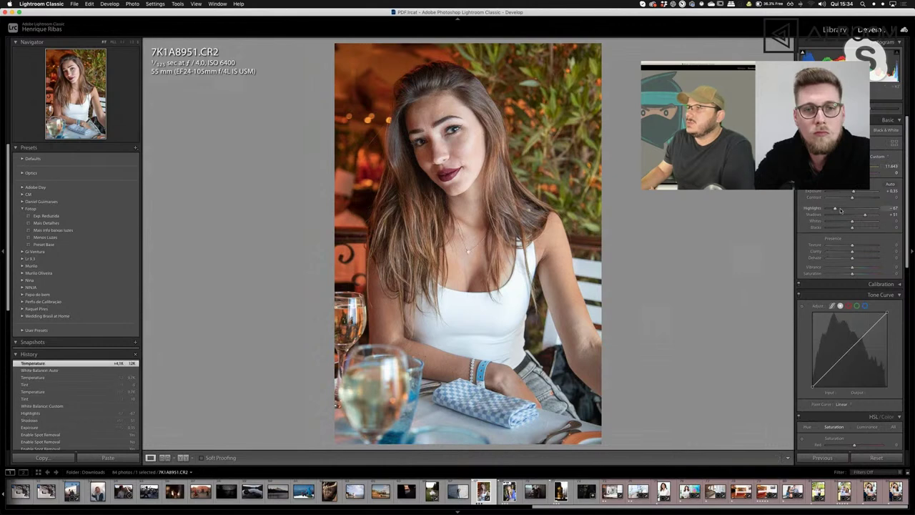
{"action": "left_click_drag", "start_coordinate": [834, 208], "coordinate": [845, 208]}
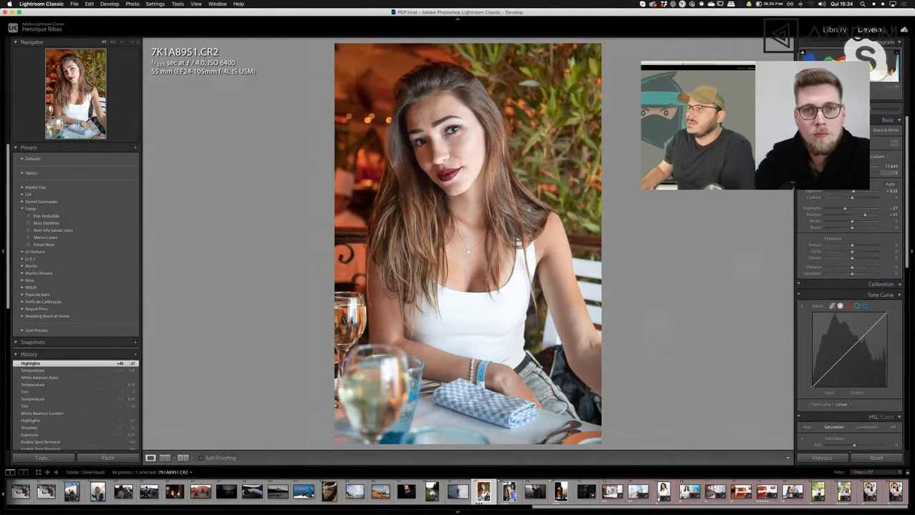
{"action": "left_click_drag", "start_coordinate": [860, 173], "coordinate": [862, 172]}
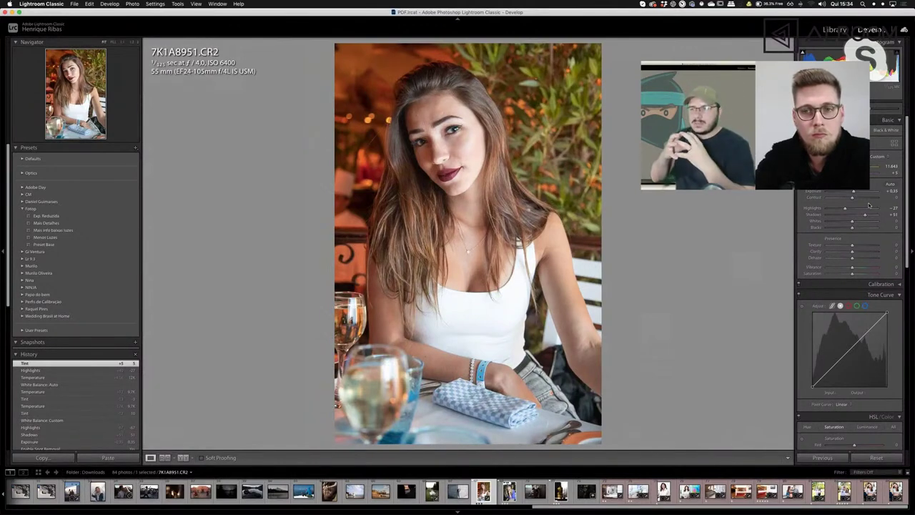
Step: Reduce the red saturation to -68, lower orange slightly, set yellow to -27, and adjust the temperature to about 11,900
{"action": "scroll", "coordinate": [868, 205], "scroll_direction": "down", "scroll_amount": 3}
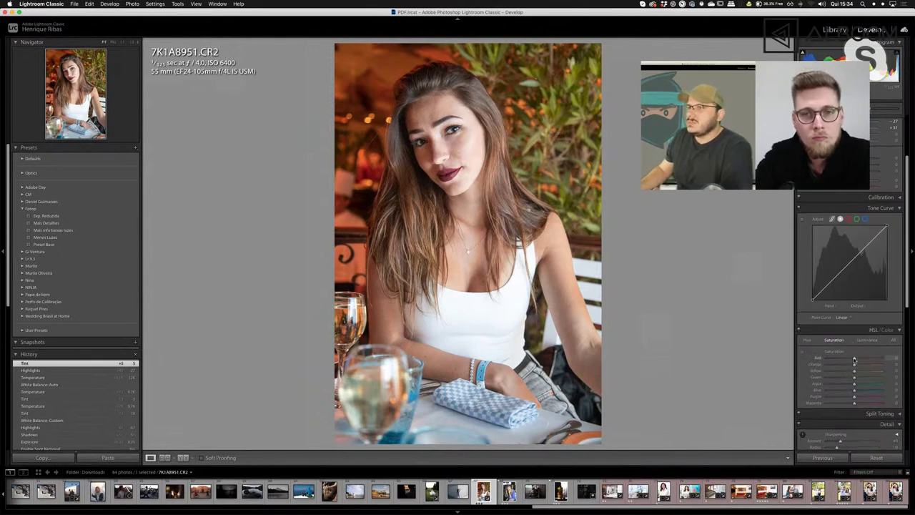
{"action": "mouse_move", "coordinate": [855, 359]}
{"action": "left_mouse_down"}
{"action": "mouse_move", "coordinate": [832, 361]}
{"action": "mouse_move", "coordinate": [848, 371]}
{"action": "left_mouse_up"}
{"action": "scroll", "coordinate": [880, 188], "scroll_direction": "up", "scroll_amount": 3}
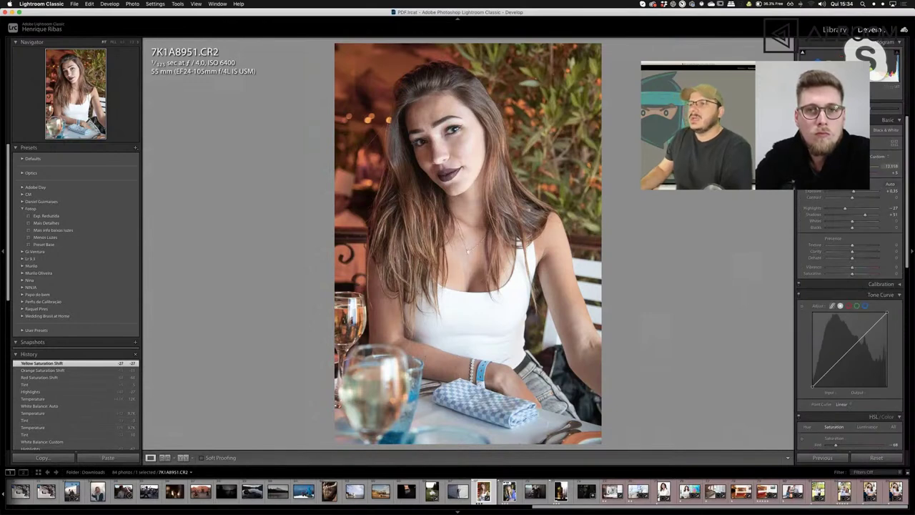
{"action": "left_click_drag", "start_coordinate": [854, 165], "coordinate": [847, 166]}
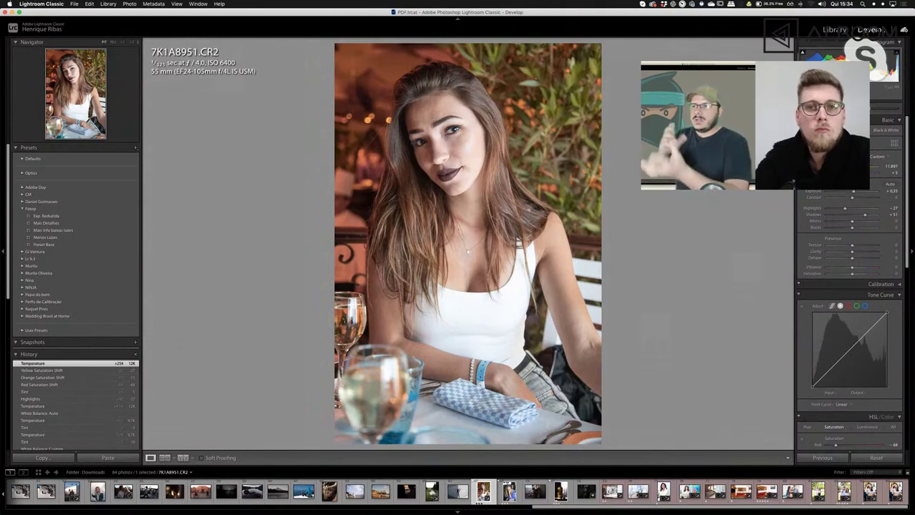
Step: Open the canyon photo of the couple, PANA4257.RW2, for developing, lower its highlights strongly and set shadows to +100
{"action": "key", "text": "g"}
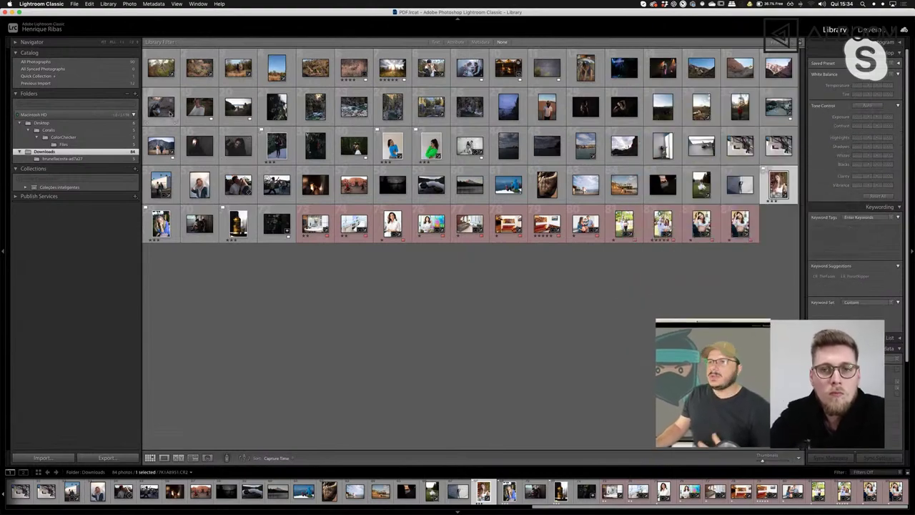
{"action": "left_click", "coordinate": [162, 109]}
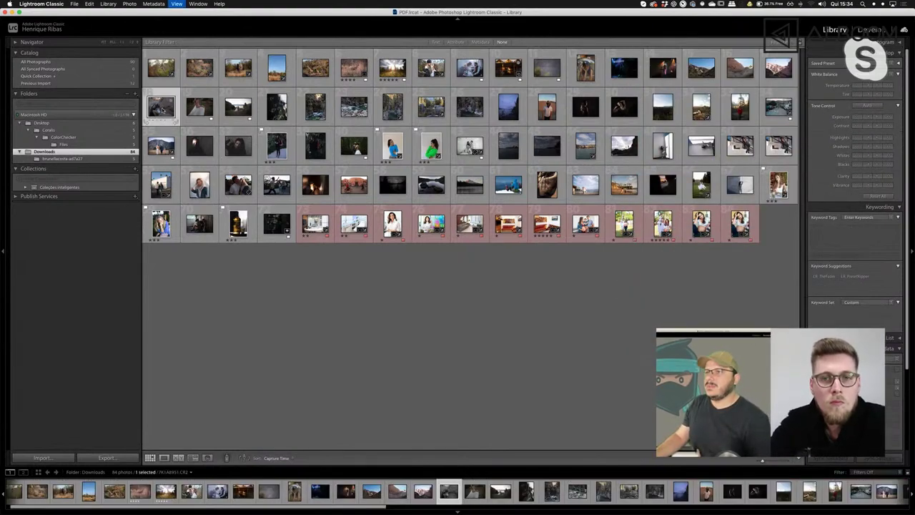
{"action": "key", "text": "d"}
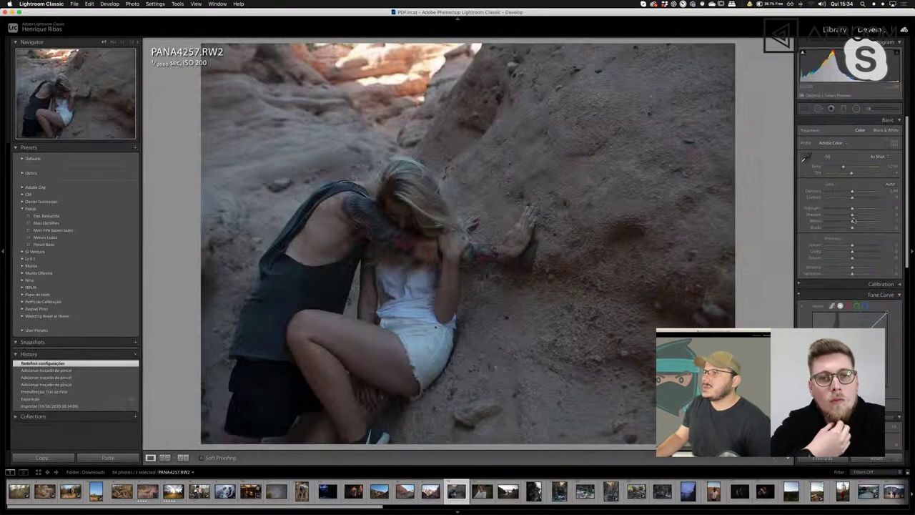
{"action": "left_click_drag", "start_coordinate": [852, 208], "coordinate": [878, 213]}
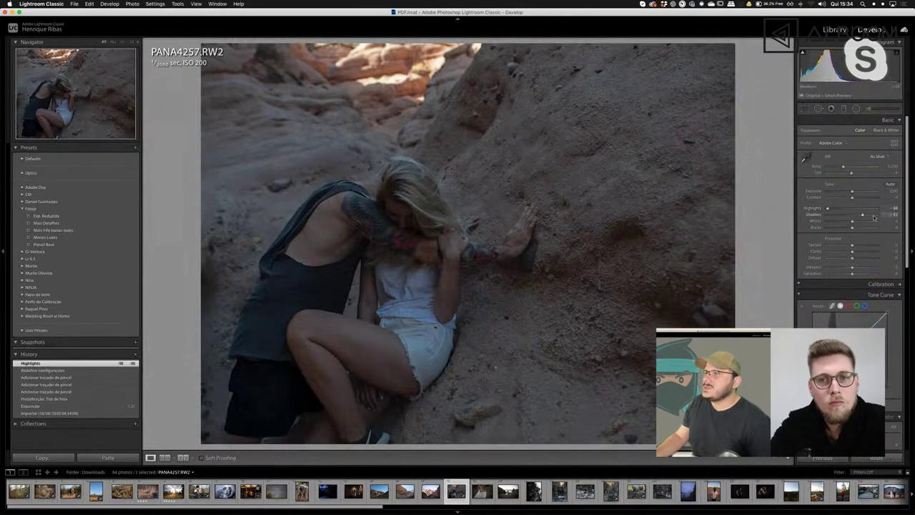
Step: Add a large radial filter centred on the couple and set its exposure to 1.64
{"action": "left_click", "coordinate": [856, 108]}
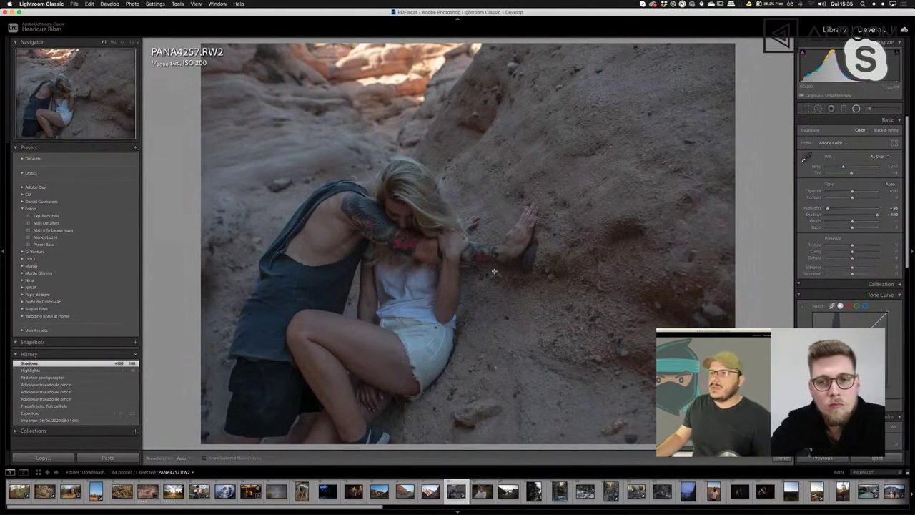
{"action": "left_click_drag", "start_coordinate": [377, 254], "coordinate": [708, 273]}
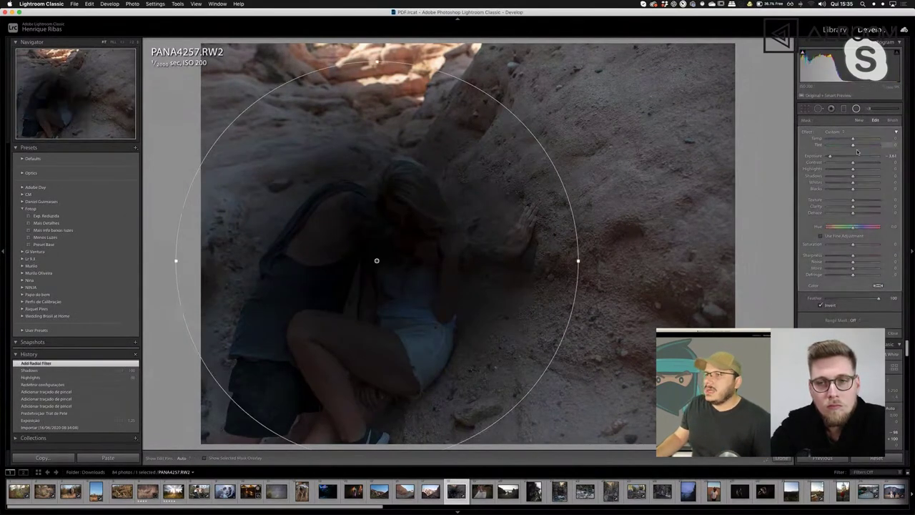
{"action": "left_click_drag", "start_coordinate": [829, 156], "coordinate": [862, 157]}
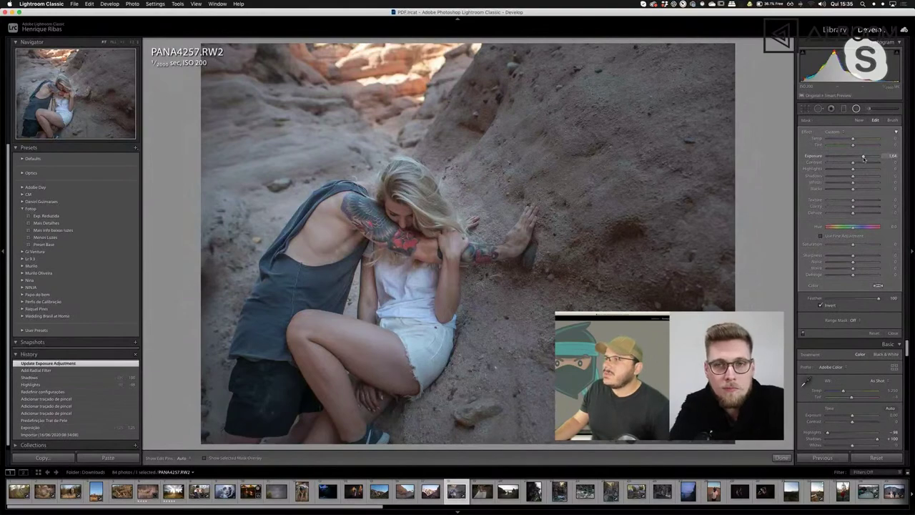
Step: Lower the exposure of the large radial filter around the couple and delete the filter
{"action": "left_click_drag", "start_coordinate": [864, 158], "coordinate": [858, 157]}
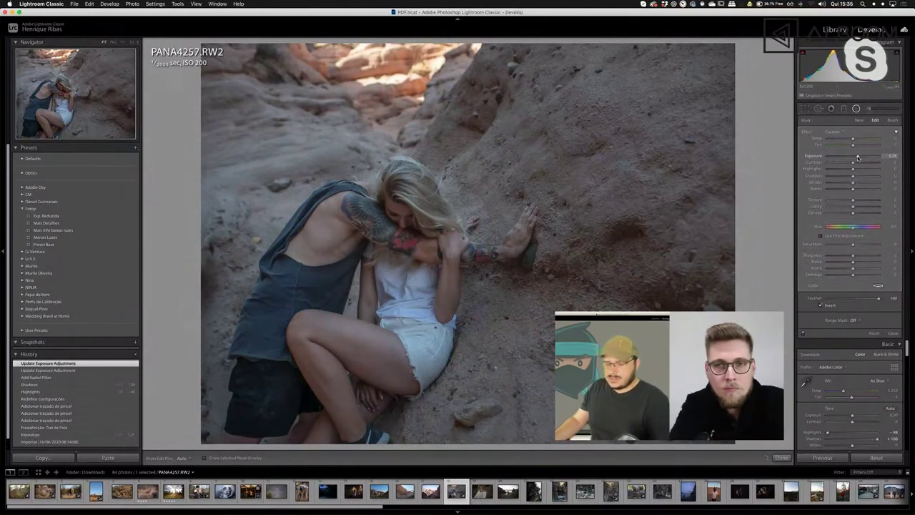
{"action": "key", "text": "Delete"}
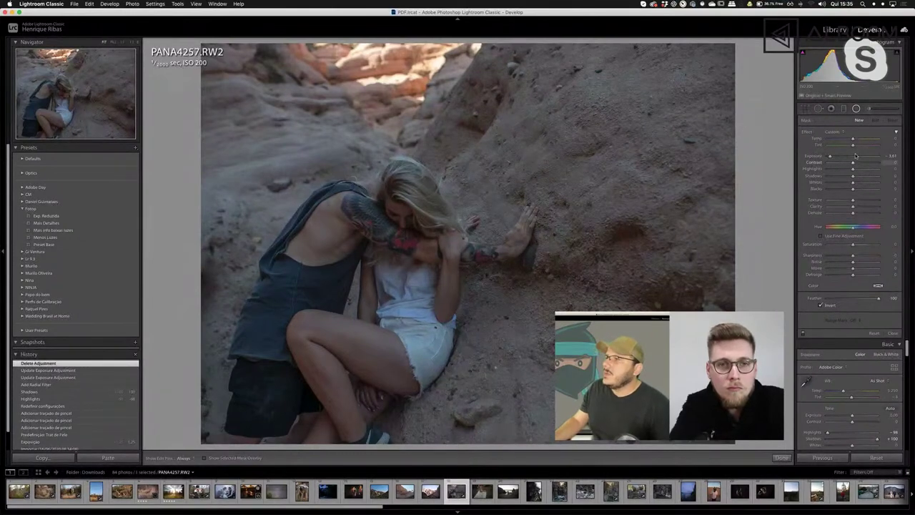
Step: Reset the radial filter exposure, set it to 0.21, and add a small radial filter over the woman's head
{"action": "double_click", "coordinate": [814, 156]}
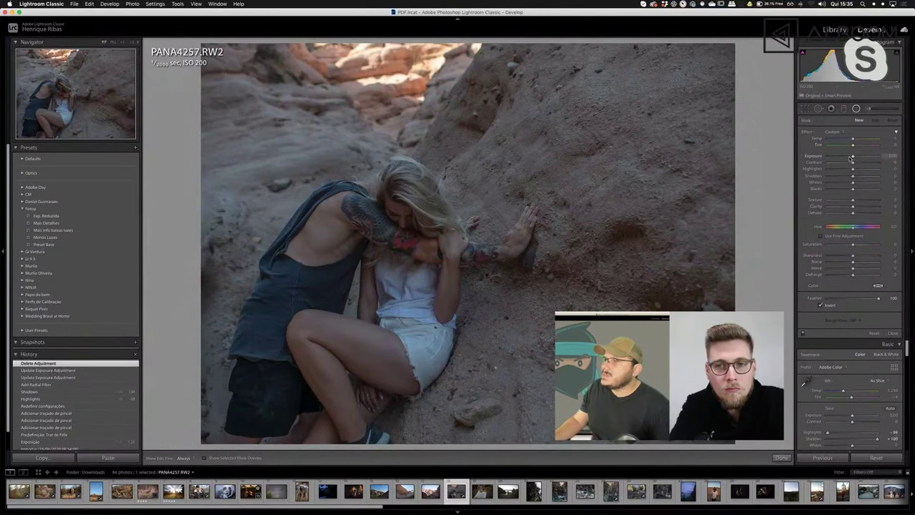
{"action": "left_click_drag", "start_coordinate": [857, 159], "coordinate": [855, 159]}
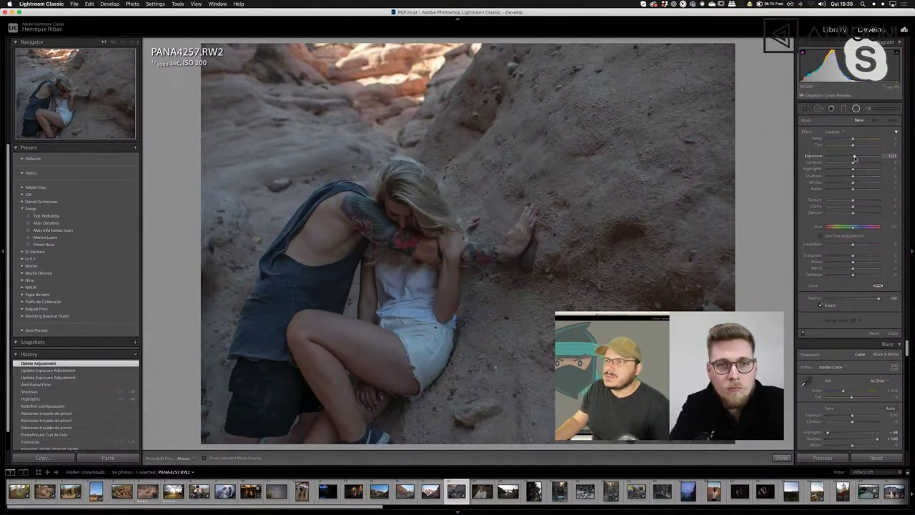
{"action": "left_click_drag", "start_coordinate": [398, 210], "coordinate": [454, 265]}
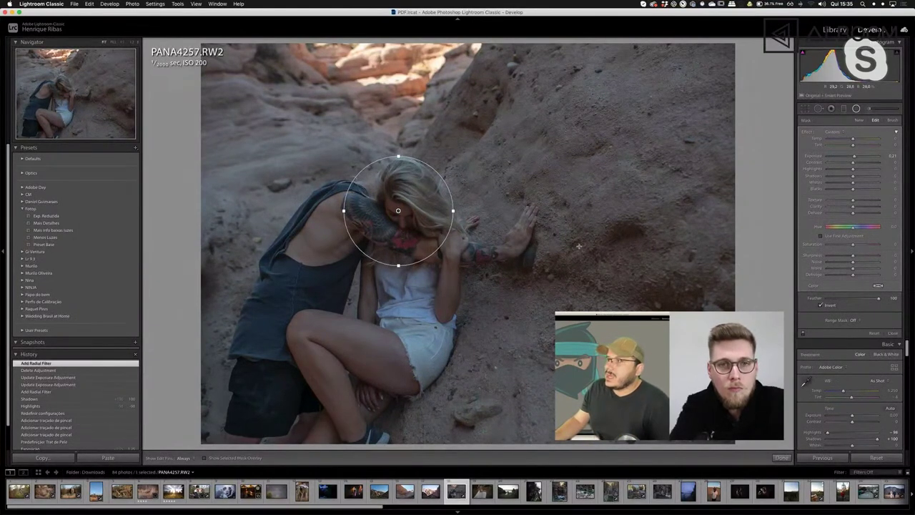
Step: Add several more overlapping radial filters over the couple's heads and upper bodies, repositioning copies to build up the light
{"action": "left_click", "coordinate": [859, 120]}
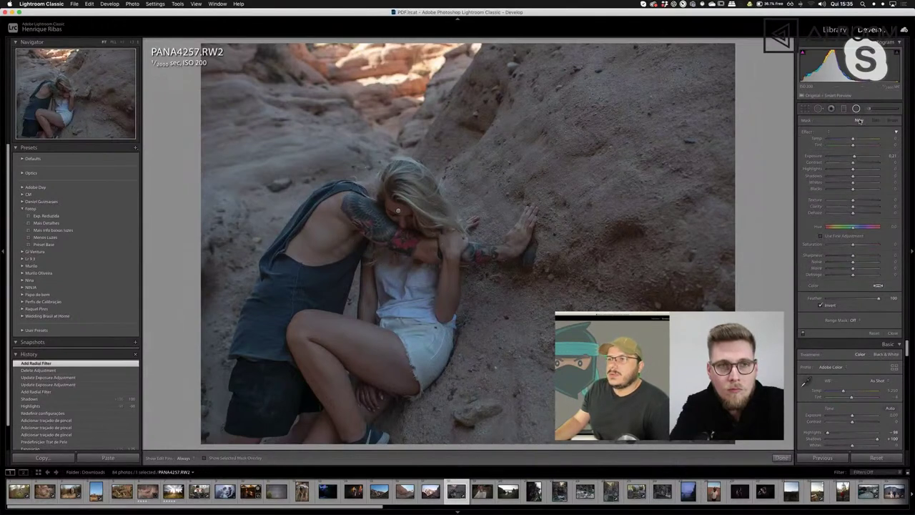
{"action": "left_click_drag", "start_coordinate": [381, 213], "coordinate": [433, 268]}
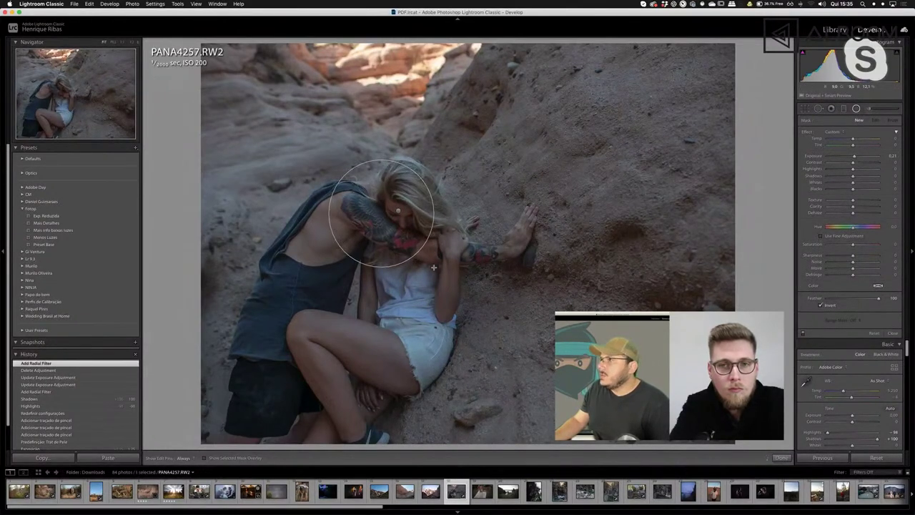
{"action": "left_click", "coordinate": [859, 121]}
{"action": "left_click_drag", "start_coordinate": [409, 235], "coordinate": [466, 300]}
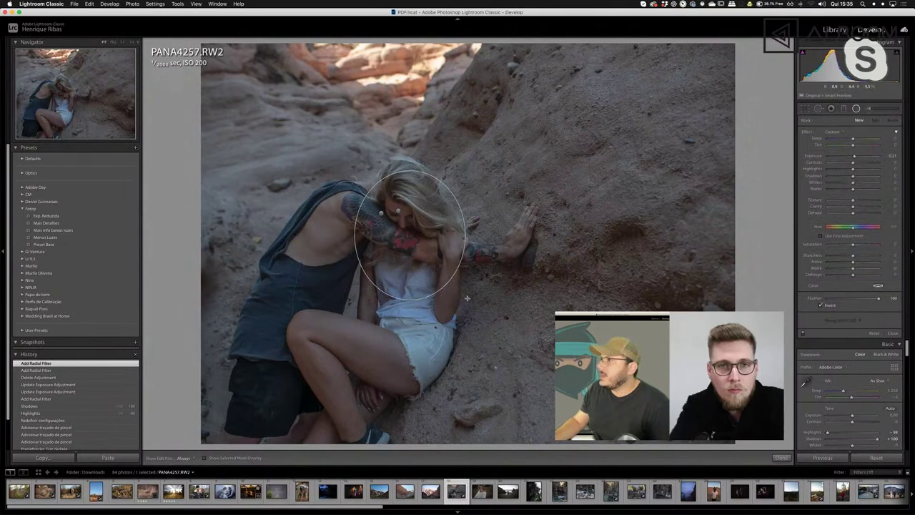
{"action": "left_click", "coordinate": [859, 121]}
{"action": "left_click_drag", "start_coordinate": [411, 218], "coordinate": [460, 257]}
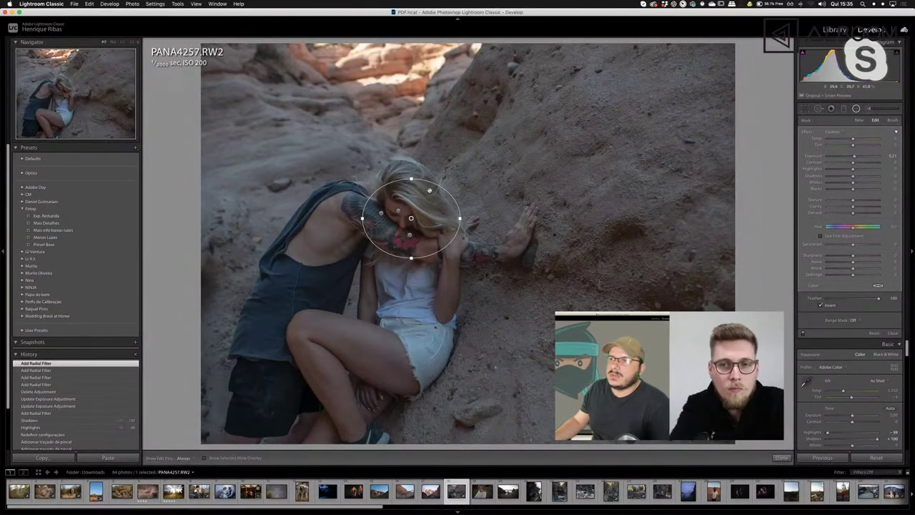
{"action": "left_click_drag", "start_coordinate": [429, 190], "coordinate": [408, 195]}
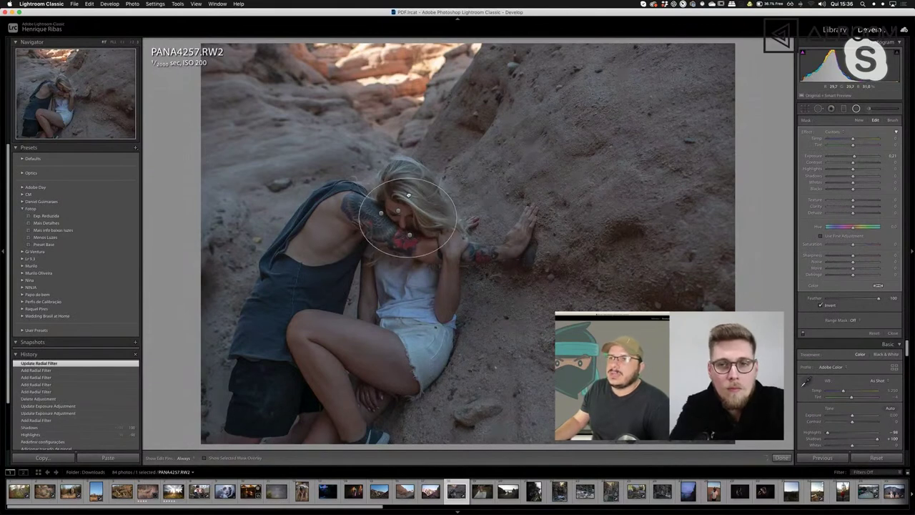
{"action": "left_click_drag", "start_coordinate": [261, 185], "coordinate": [414, 266]}
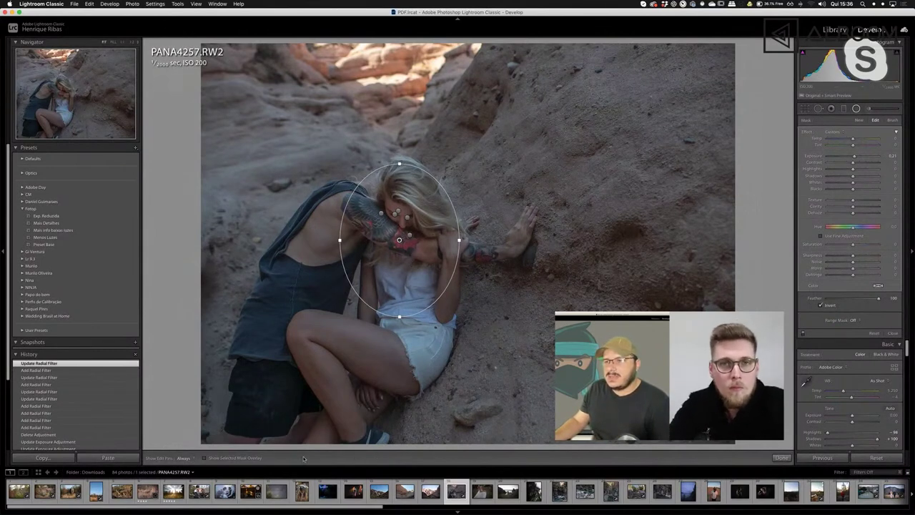
Step: Set the edit pins display to Never for the radial filters
{"action": "key", "text": "t"}
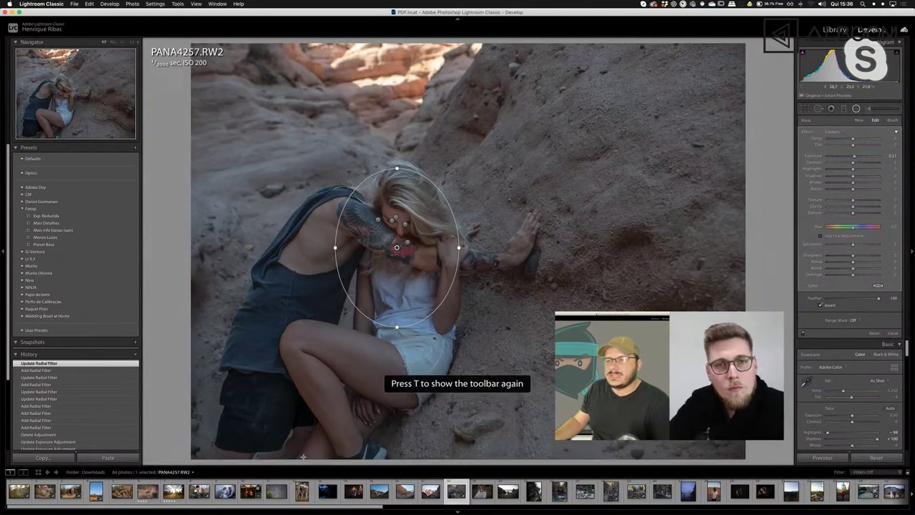
{"action": "key", "text": "t"}
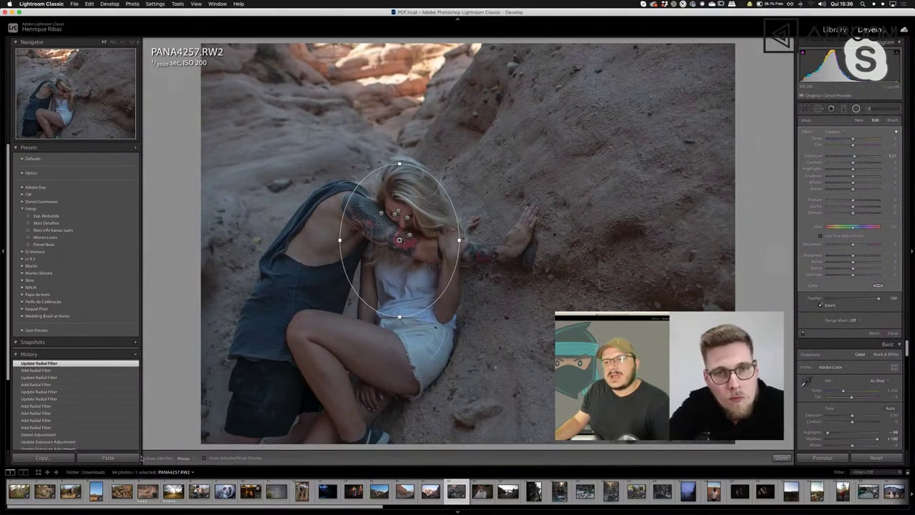
{"action": "left_click", "coordinate": [185, 459]}
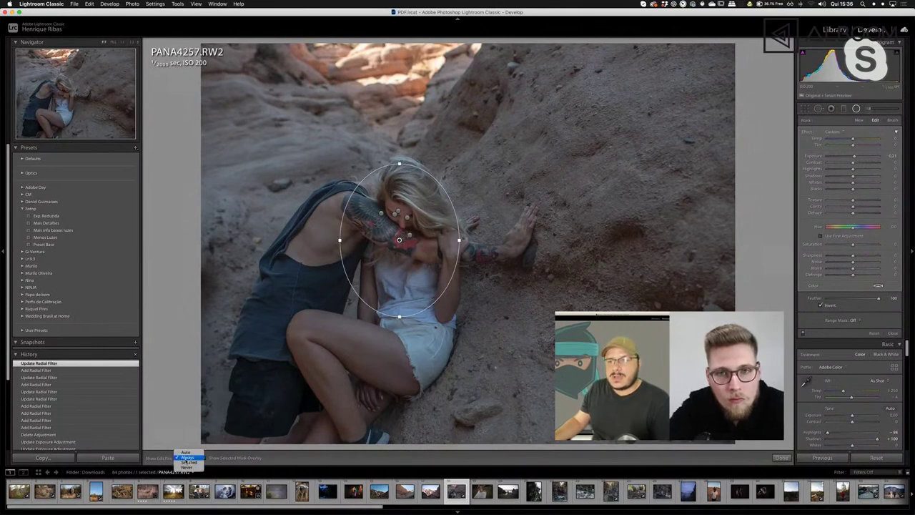
{"action": "left_click", "coordinate": [189, 467]}
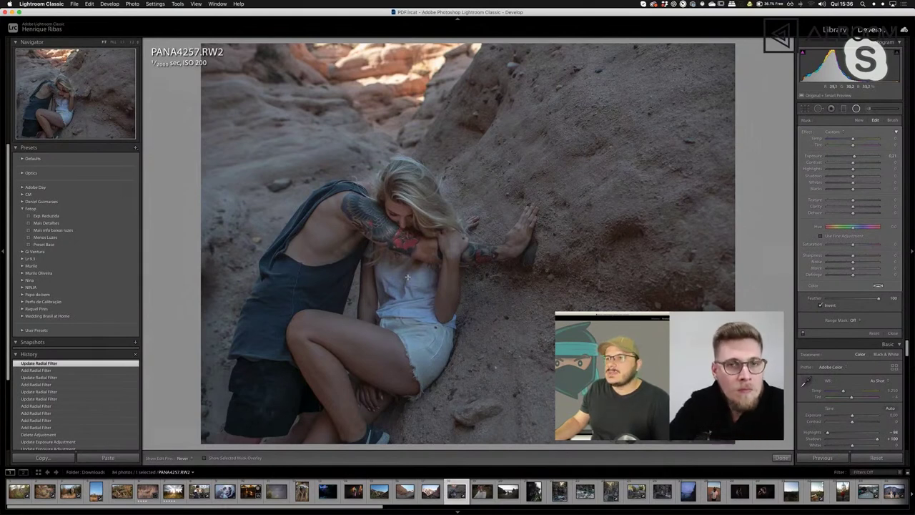
Step: Add more overlapping radial filters across the couple's torsos and outstretched arm, with the feather at 100
{"action": "left_click_drag", "start_coordinate": [421, 286], "coordinate": [371, 251]}
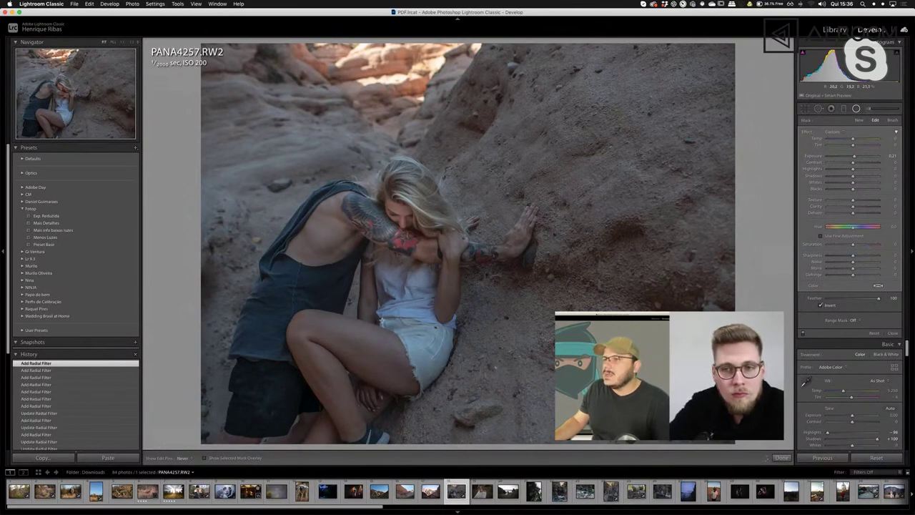
{"action": "left_click_drag", "start_coordinate": [369, 282], "coordinate": [526, 256]}
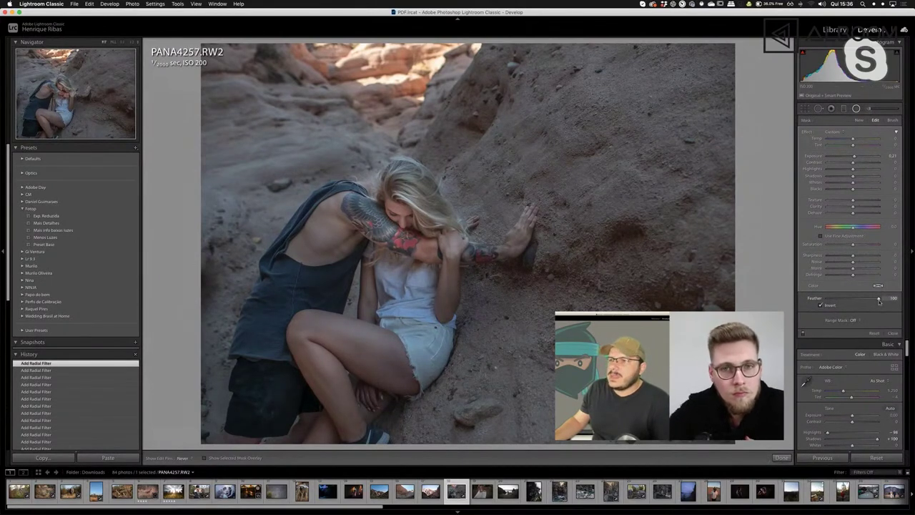
{"action": "left_click", "coordinate": [877, 301]}
Step: Place many overlapping radial filters with 0.21 exposure over the couple's legs to brighten them gradually
{"action": "left_click", "coordinate": [372, 341]}
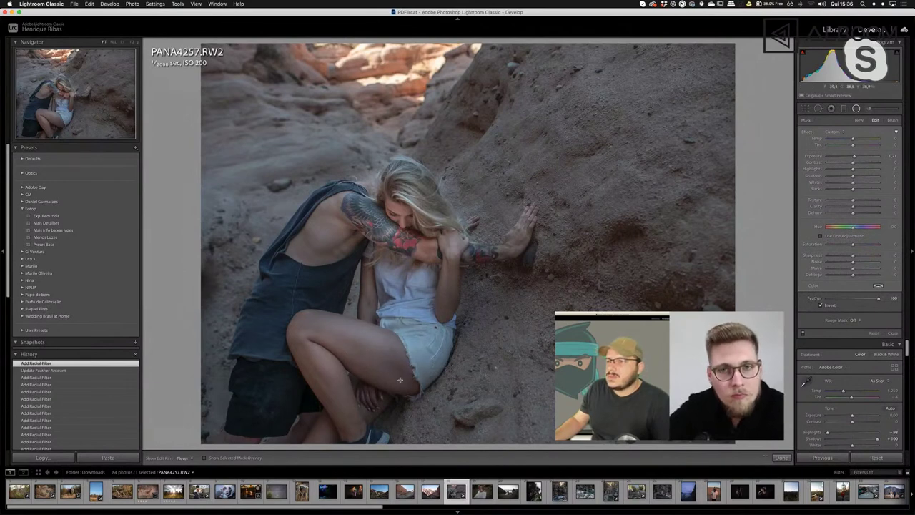
{"action": "left_click", "coordinate": [366, 346]}
{"action": "left_click", "coordinate": [402, 355]}
{"action": "left_click", "coordinate": [364, 337]}
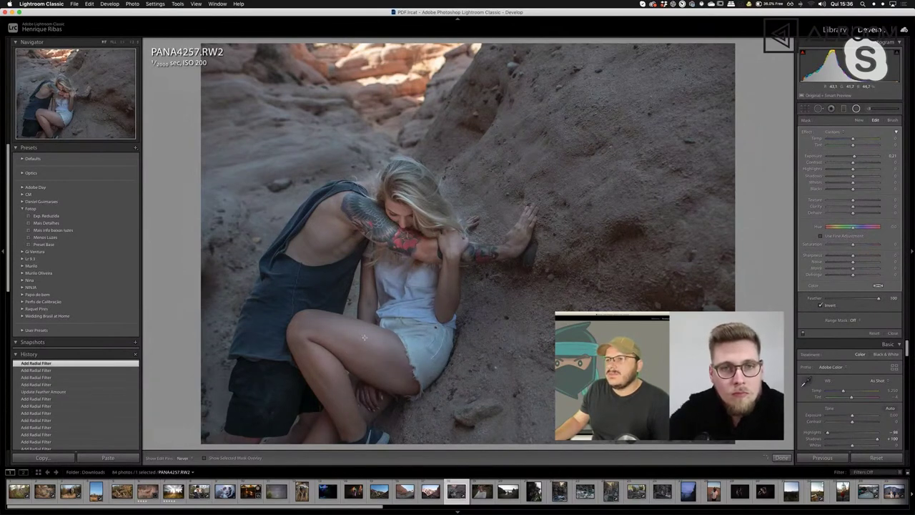
{"action": "left_click", "coordinate": [364, 337]}
{"action": "left_click", "coordinate": [311, 322]}
{"action": "left_click", "coordinate": [311, 322]}
{"action": "left_click", "coordinate": [336, 363]}
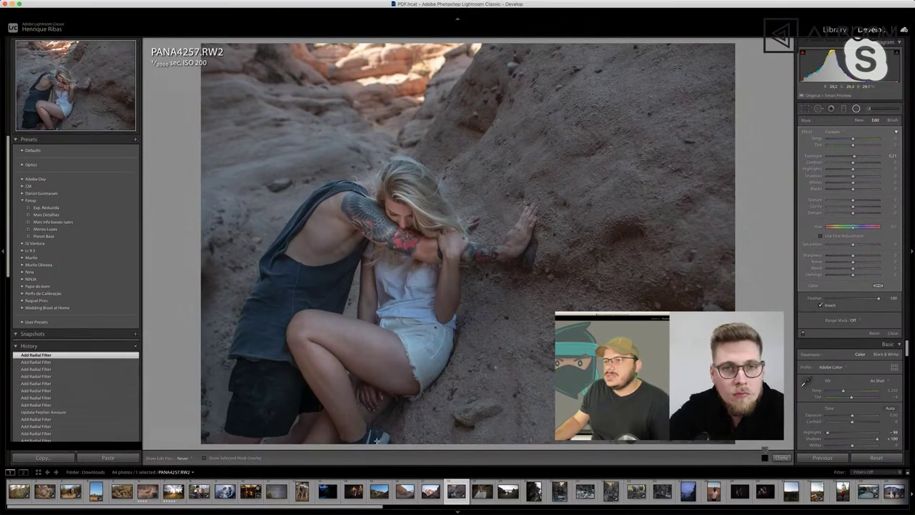
{"action": "left_click", "coordinate": [362, 404]}
{"action": "left_click", "coordinate": [354, 403]}
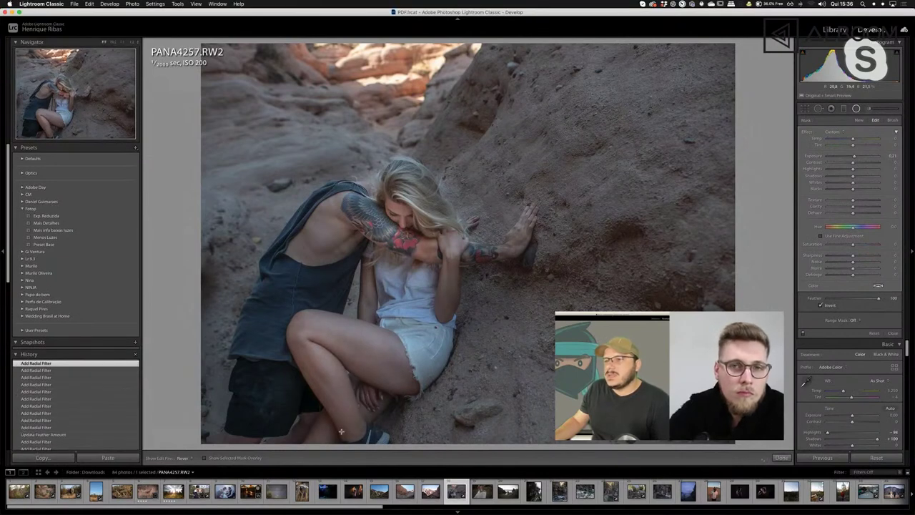
{"action": "left_click", "coordinate": [315, 397]}
{"action": "left_click", "coordinate": [288, 392]}
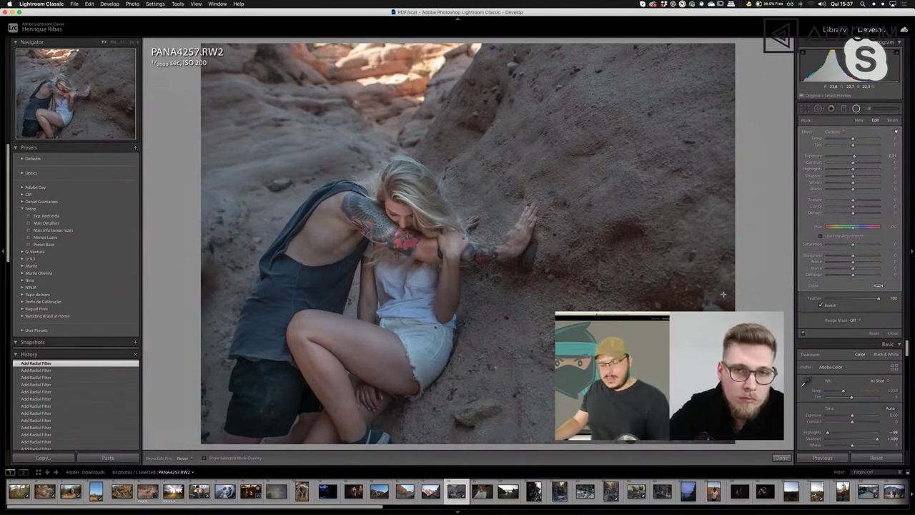
Step: Reveal and hide the radial filter pins, and switch the radial filters off and on to compare their effect
{"action": "key", "text": "h"}
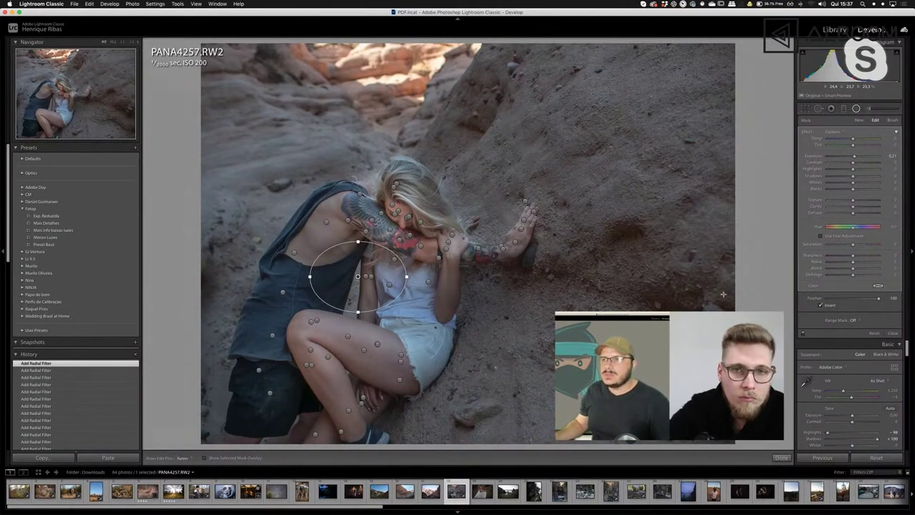
{"action": "key", "text": "h"}
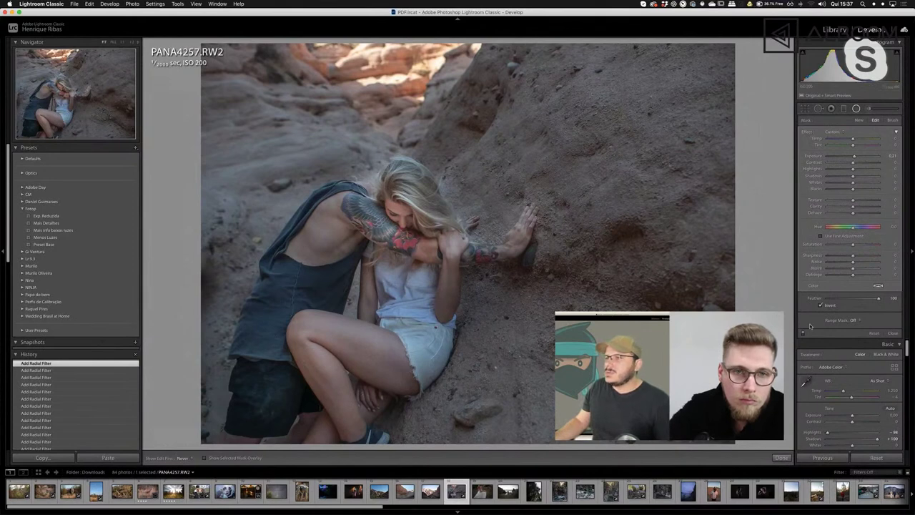
{"action": "left_click", "coordinate": [803, 334]}
{"action": "left_click", "coordinate": [803, 333]}
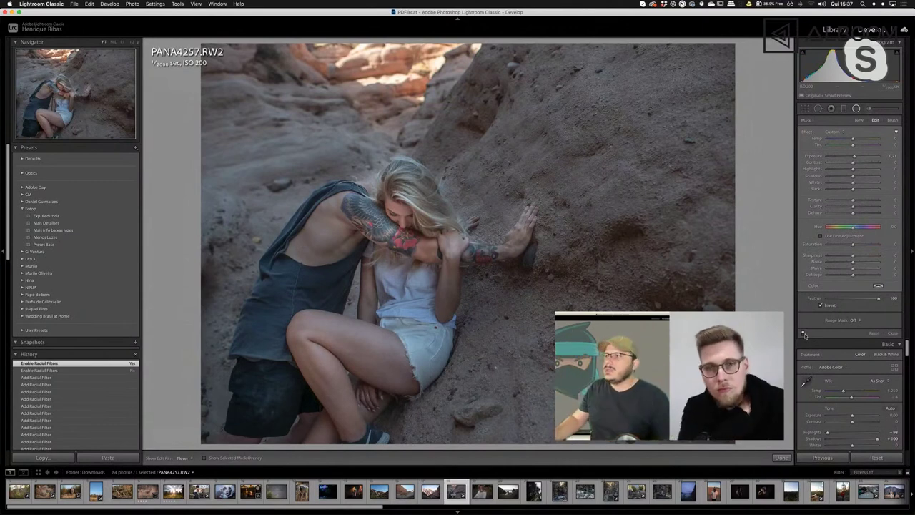
Step: Close the radial filter and set exposure +0.20, temperature about 6,337, texture +18, clarity +10, dehaze +9 and blacks -19
{"action": "left_click", "coordinate": [856, 108]}
{"action": "left_click_drag", "start_coordinate": [853, 195], "coordinate": [851, 171]}
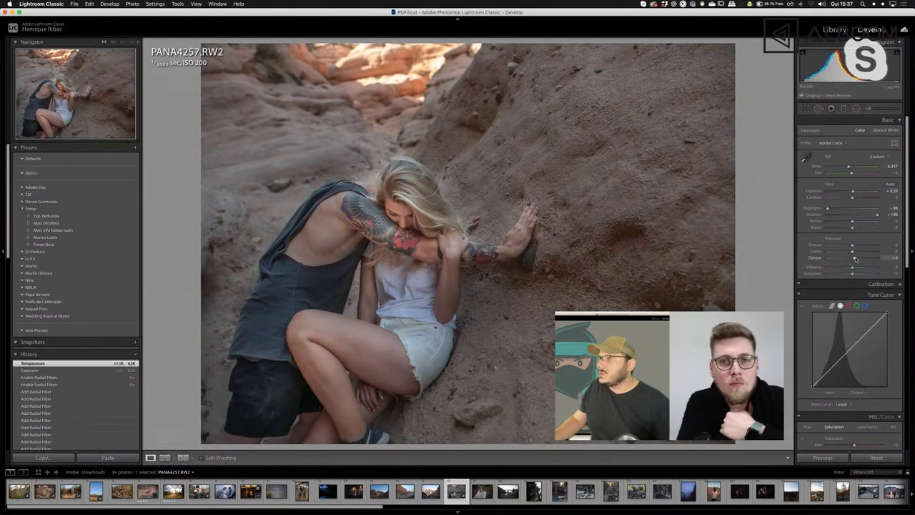
{"action": "left_click_drag", "start_coordinate": [855, 259], "coordinate": [847, 231]}
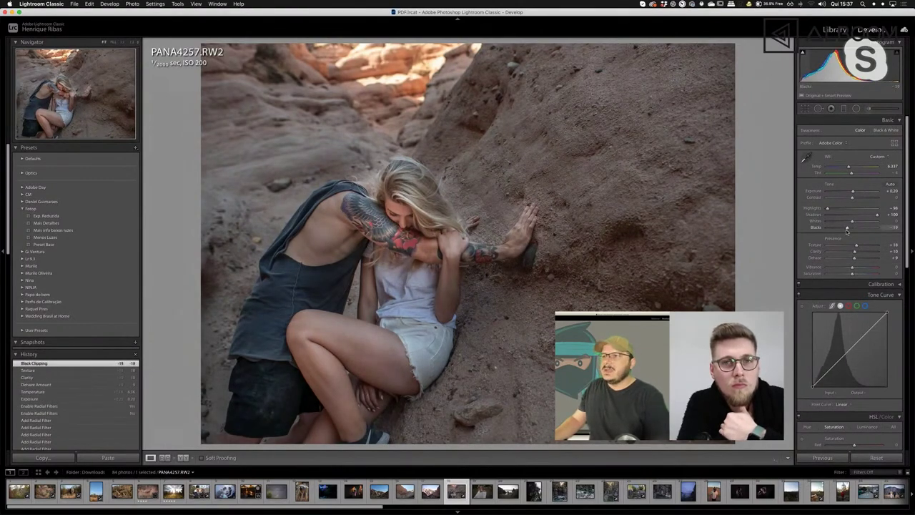
Step: Compare the before and after versions of the canyon photo several times
{"action": "key", "text": "backslash"}
{"action": "key", "text": "backslash"}
{"action": "key", "text": "backslash"}
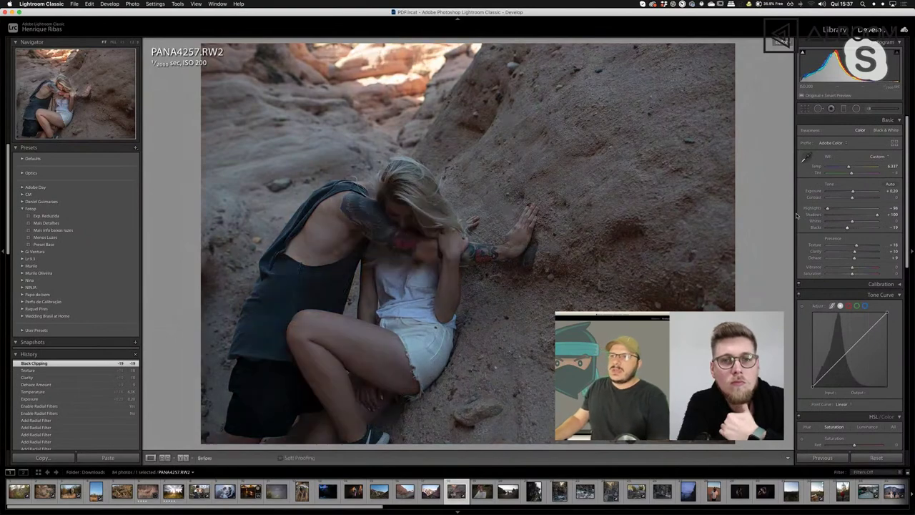
{"action": "key", "text": "backslash"}
{"action": "key", "text": "backslash"}
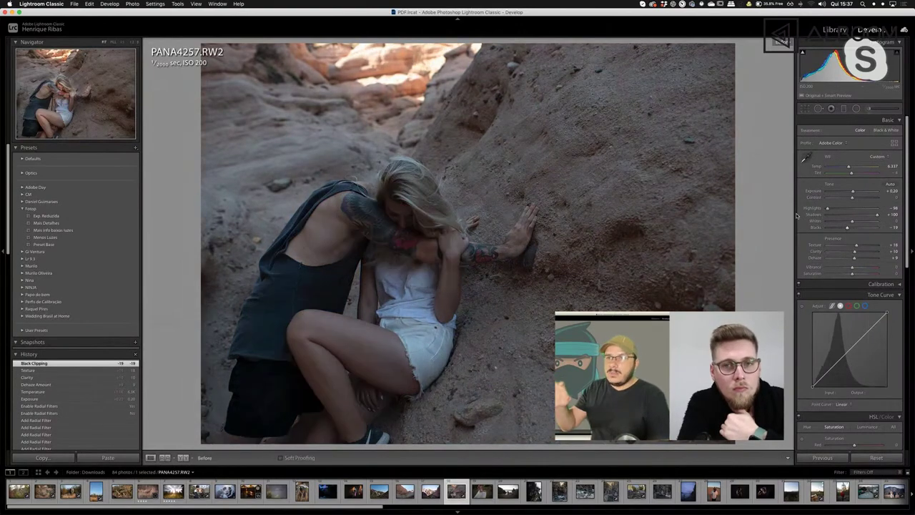
{"action": "key", "text": "backslash"}
{"action": "key", "text": "backslash"}
{"action": "key", "text": "backslash"}
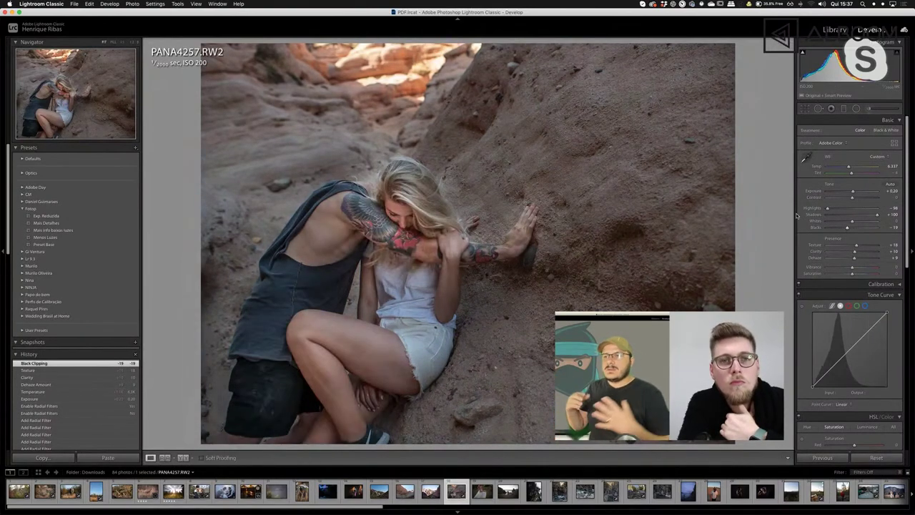